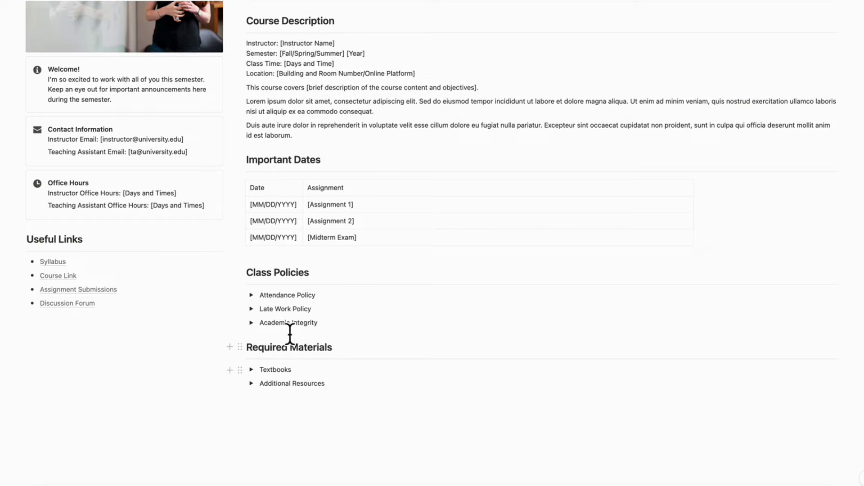
Check the URL and title settings of the Syllabus link under Useful Links, leaving them as they are.
{"action": "scroll", "coordinate": [290, 334], "scroll_direction": "up", "scroll_amount": 3}
{"action": "right_click", "coordinate": [57, 327]}
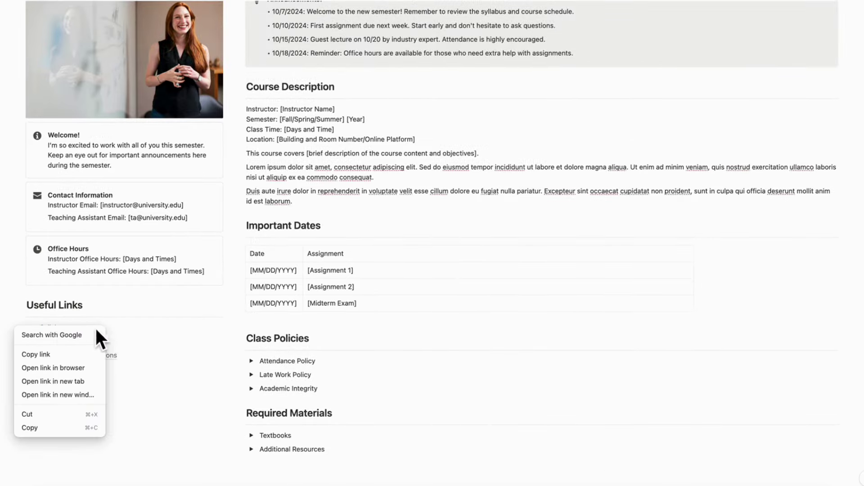
{"action": "key", "text": "Escape"}
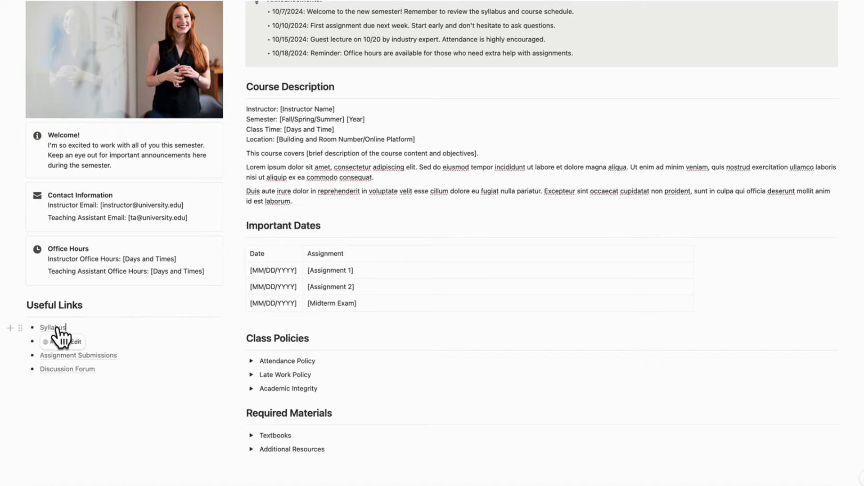
{"action": "left_click", "coordinate": [76, 342]}
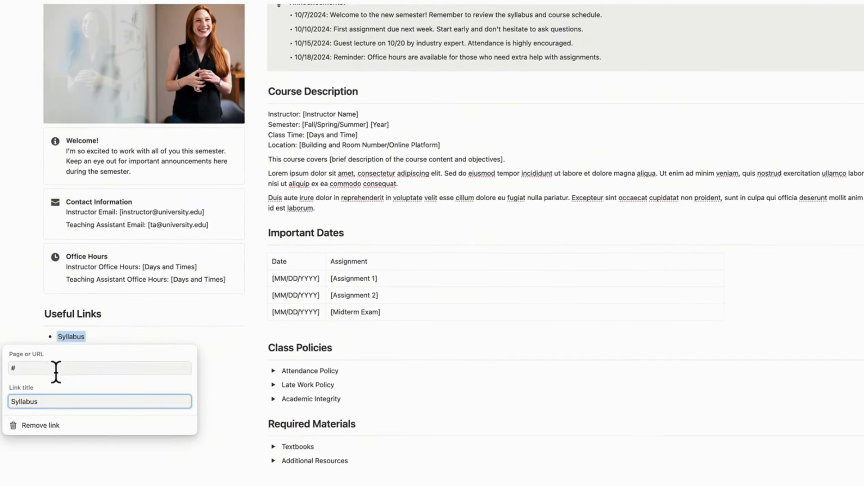
{"action": "left_click", "coordinate": [50, 371]}
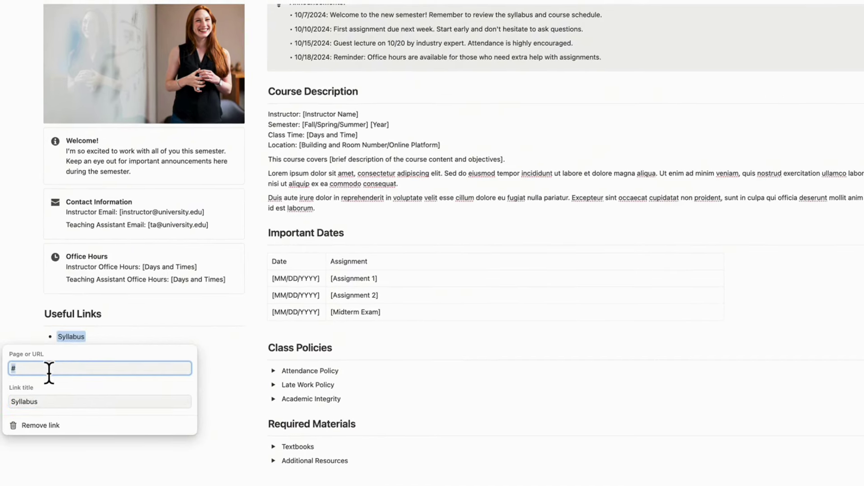
{"action": "left_click", "coordinate": [113, 343]}
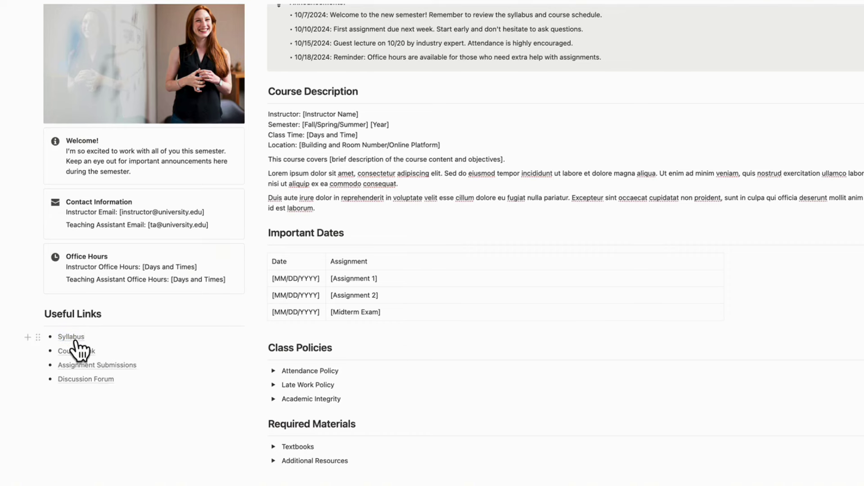
{"action": "mouse_move", "coordinate": [95, 367]}
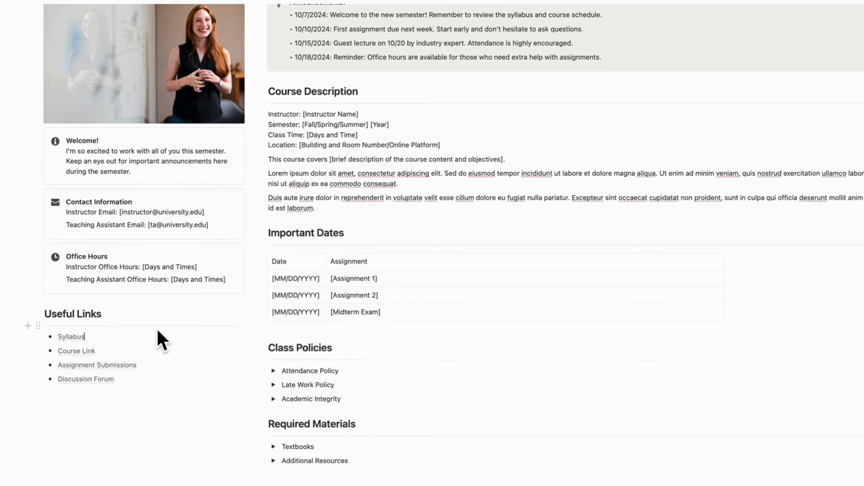
Publish the Welcome to {Class Name} page to the web.
{"action": "scroll", "coordinate": [156, 328], "scroll_direction": "up", "scroll_amount": 5}
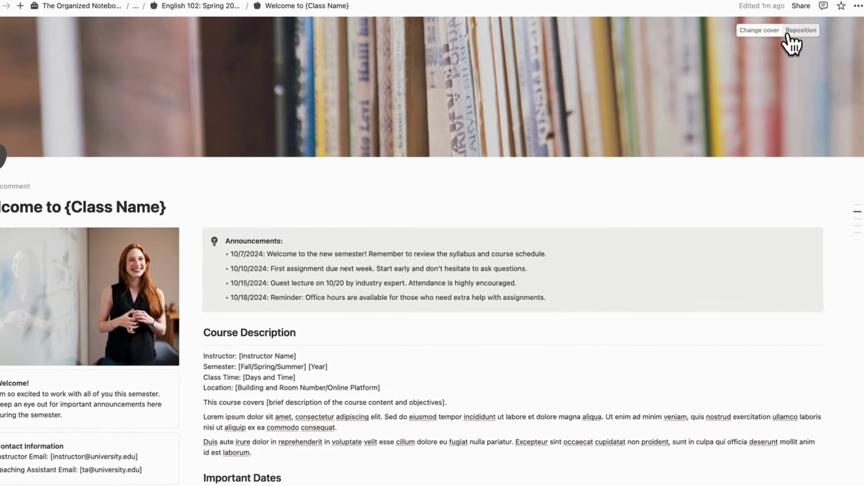
{"action": "left_click", "coordinate": [801, 6]}
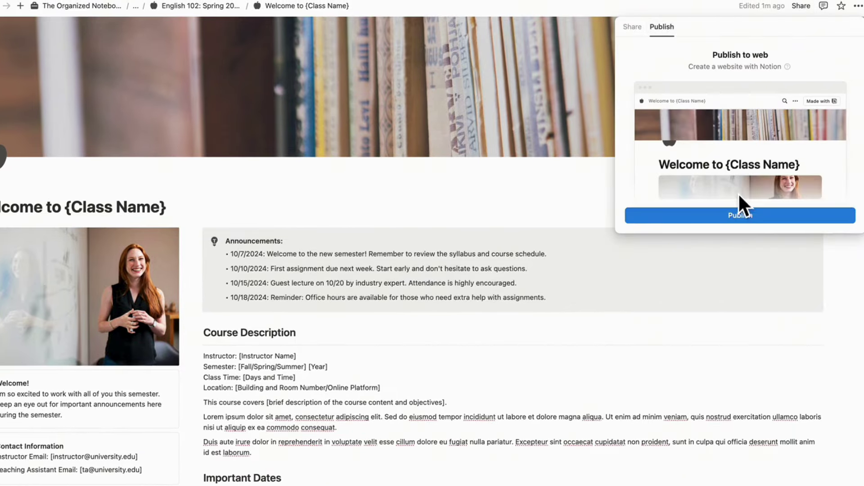
{"action": "left_click", "coordinate": [741, 215]}
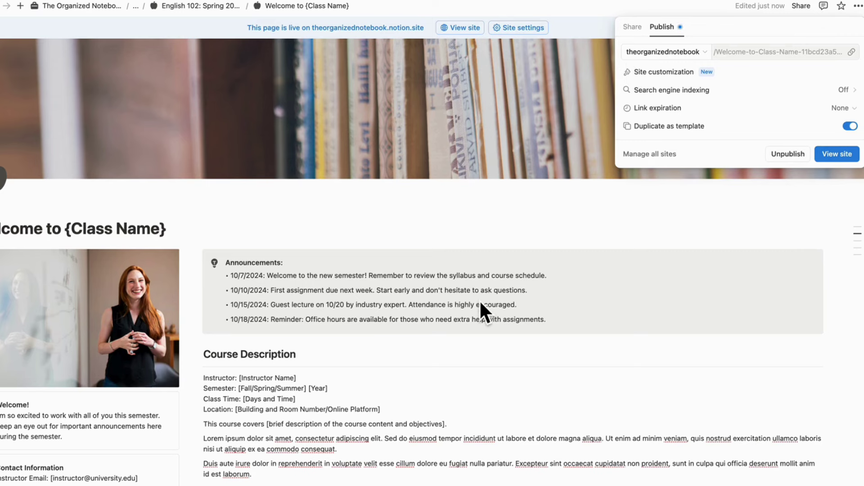
{"action": "left_click", "coordinate": [526, 275]}
Return to the English 102: Spring 2024 class and look through its Class Syllabus Template page.
{"action": "left_click", "coordinate": [2, 20]}
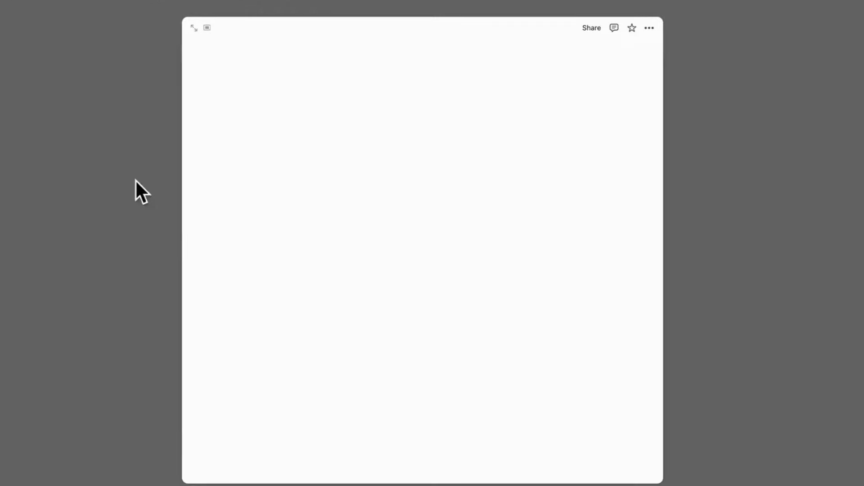
{"action": "scroll", "coordinate": [340, 269], "scroll_direction": "down", "scroll_amount": 5}
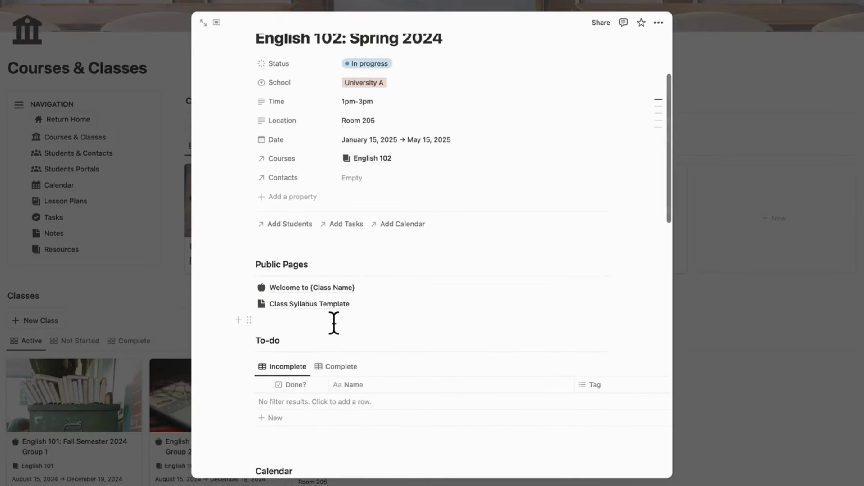
{"action": "left_click", "coordinate": [315, 305]}
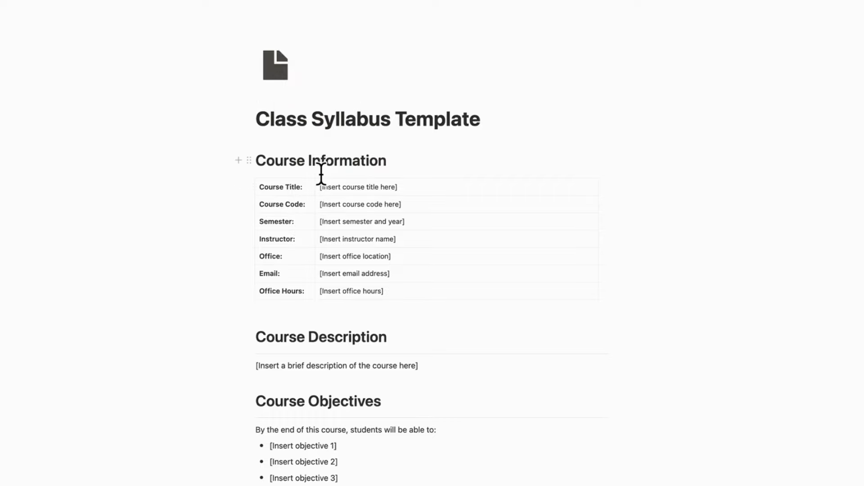
{"action": "scroll", "coordinate": [330, 249], "scroll_direction": "down", "scroll_amount": 20}
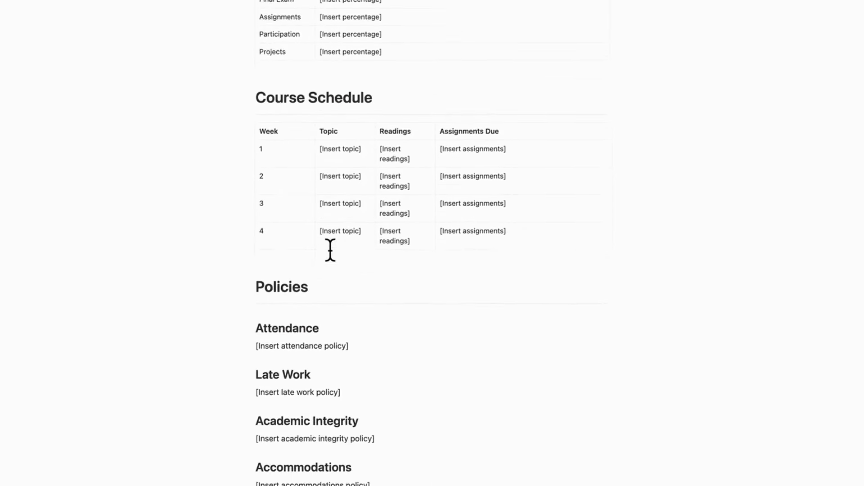
{"action": "scroll", "coordinate": [330, 250], "scroll_direction": "up", "scroll_amount": 20}
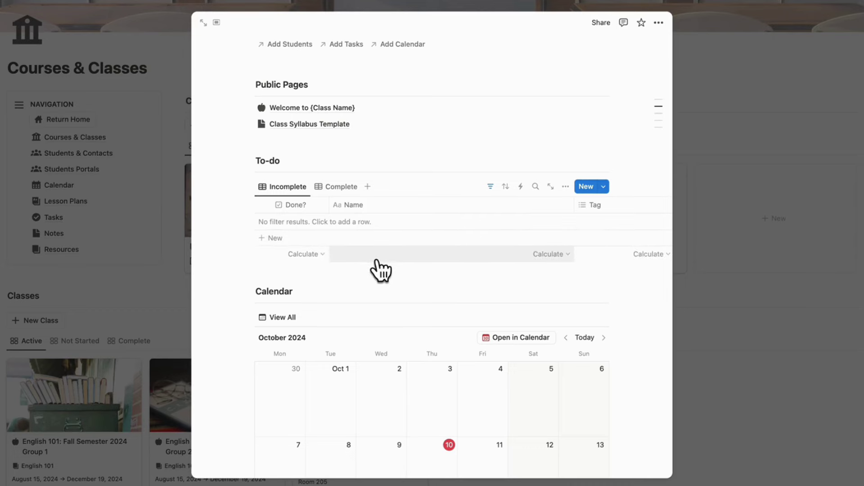
Open the English 102: Spring 2024 class as a full page and go to its Calendar section.
{"action": "scroll", "coordinate": [380, 270], "scroll_direction": "up", "scroll_amount": 5}
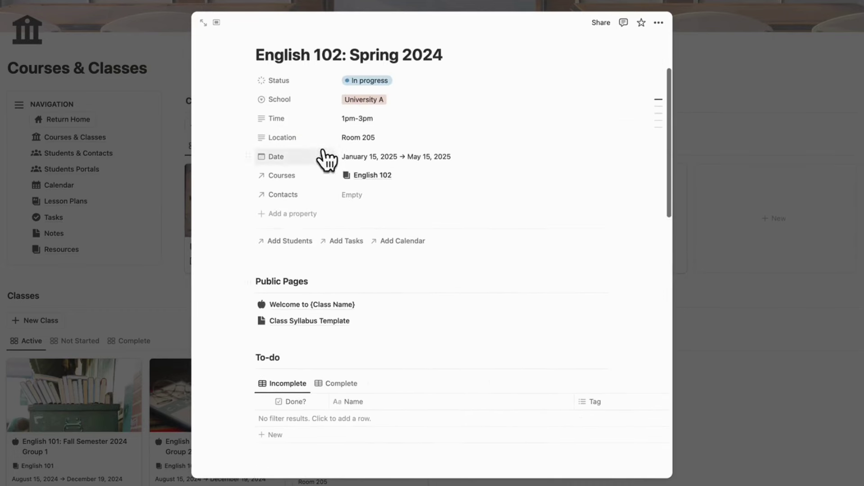
{"action": "scroll", "coordinate": [327, 166], "scroll_direction": "up", "scroll_amount": 2}
{"action": "scroll", "coordinate": [332, 181], "scroll_direction": "down", "scroll_amount": 8}
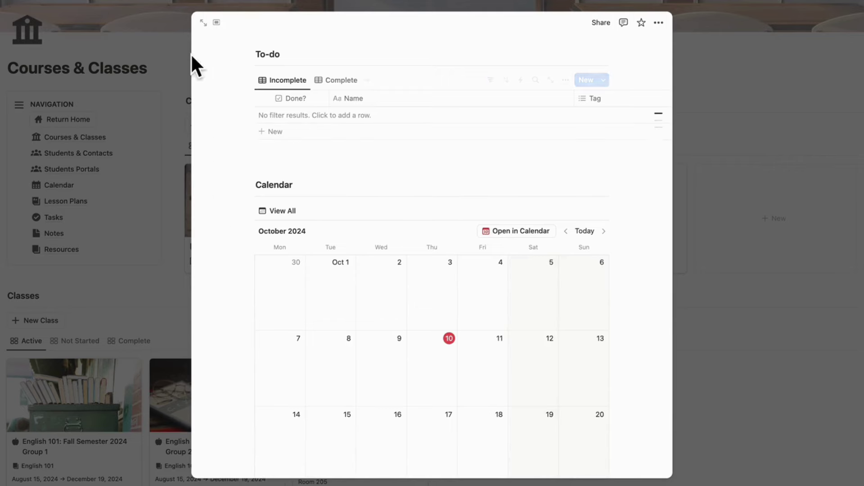
{"action": "left_click", "coordinate": [203, 23]}
{"action": "scroll", "coordinate": [278, 193], "scroll_direction": "down", "scroll_amount": 8}
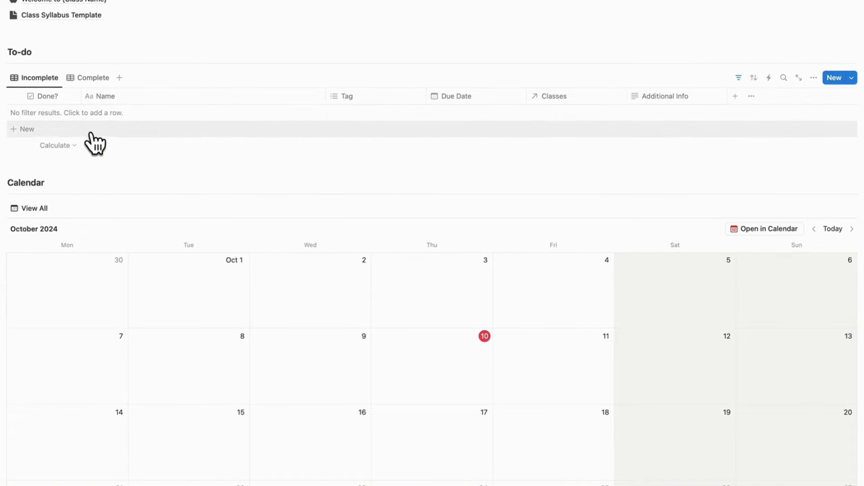
{"action": "scroll", "coordinate": [92, 135], "scroll_direction": "down", "scroll_amount": 4}
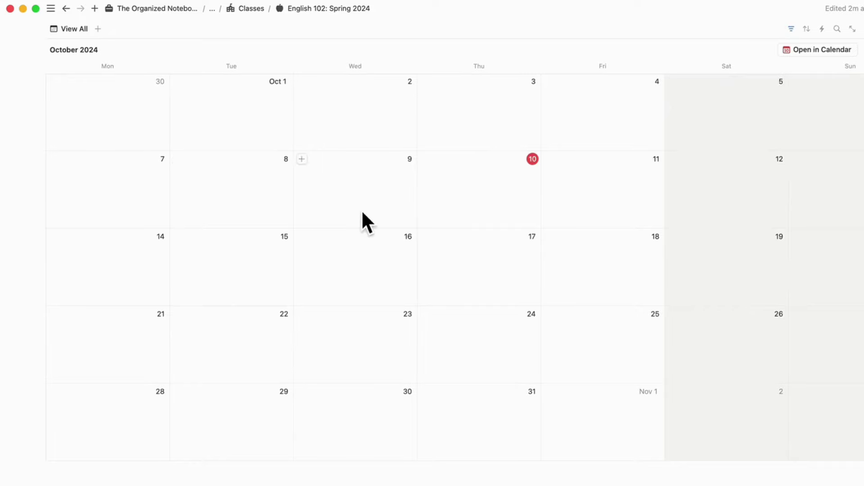
Add an event on October 11, 2024 to the class calendar and title it Lesson 1.
{"action": "scroll", "coordinate": [461, 198], "scroll_direction": "up", "scroll_amount": 1}
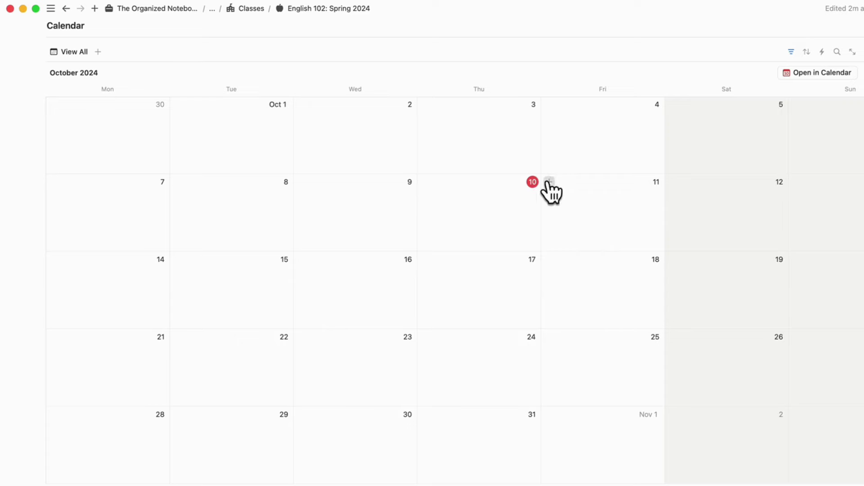
{"action": "left_click", "coordinate": [550, 182]}
{"action": "double_click", "coordinate": [370, 183]}
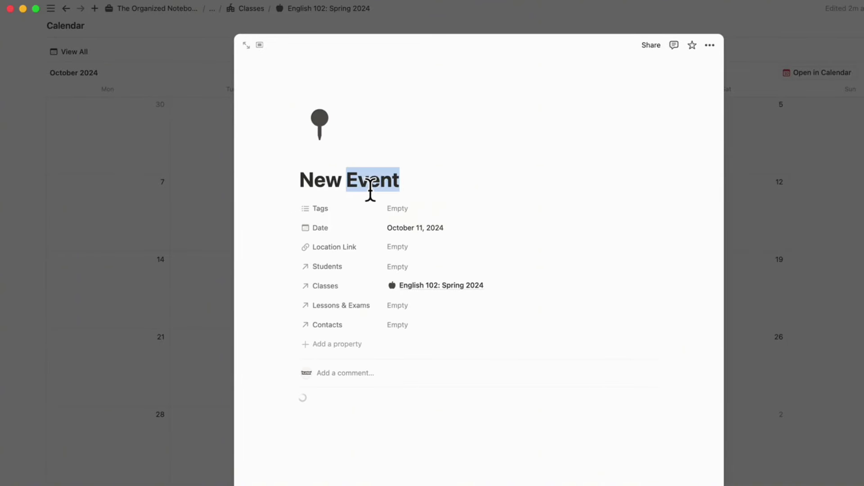
{"action": "left_click", "coordinate": [370, 183]}
{"action": "key", "text": "super+a"}
{"action": "type", "text": "L"}
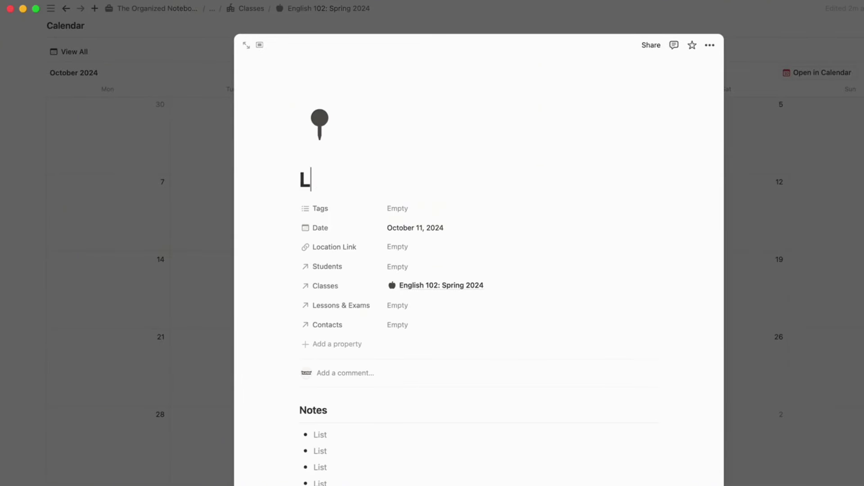
{"action": "type", "text": "esson 1"}
Tag the event as Class Lesson and link the English 102 page Lesson 1 under Lessons & Exams.
{"action": "left_click", "coordinate": [437, 209]}
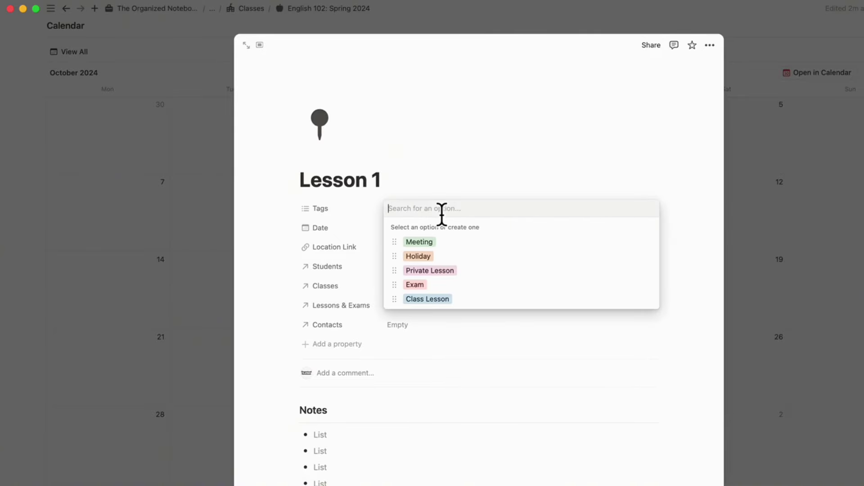
{"action": "left_click", "coordinate": [468, 299]}
{"action": "left_click", "coordinate": [463, 177]}
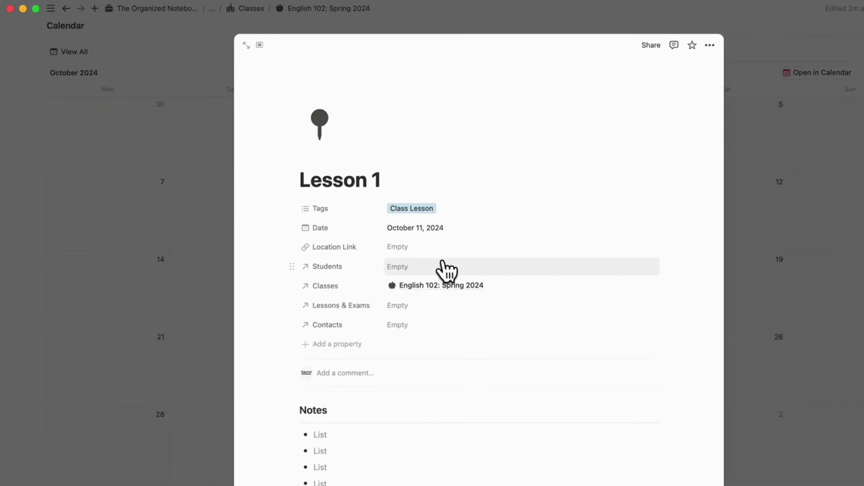
{"action": "left_click", "coordinate": [447, 305]}
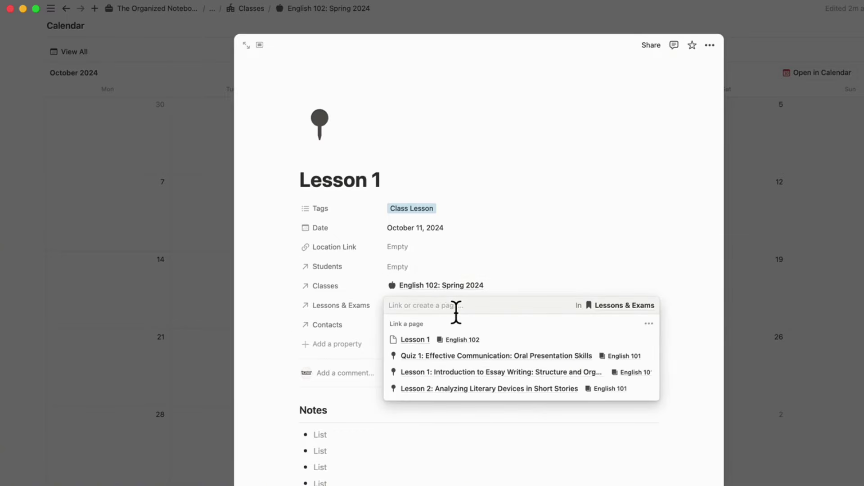
{"action": "left_click", "coordinate": [507, 340]}
{"action": "left_click", "coordinate": [525, 292]}
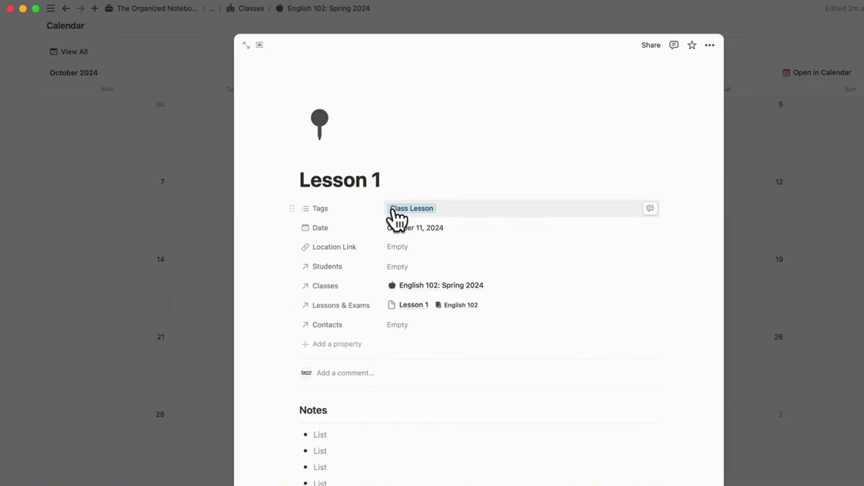
{"action": "left_click", "coordinate": [742, 170]}
Add a new entry to the class's Students section and enter the student's full name as its title.
{"action": "scroll", "coordinate": [743, 170], "scroll_direction": "down", "scroll_amount": 7}
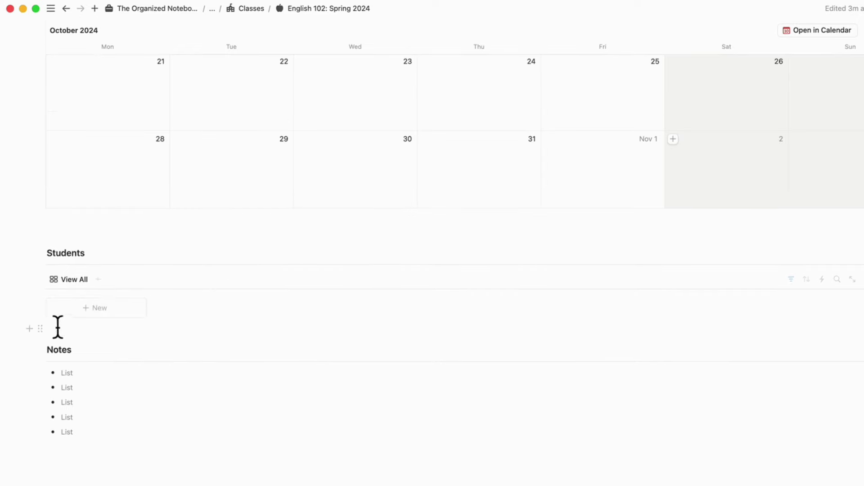
{"action": "left_click", "coordinate": [100, 308]}
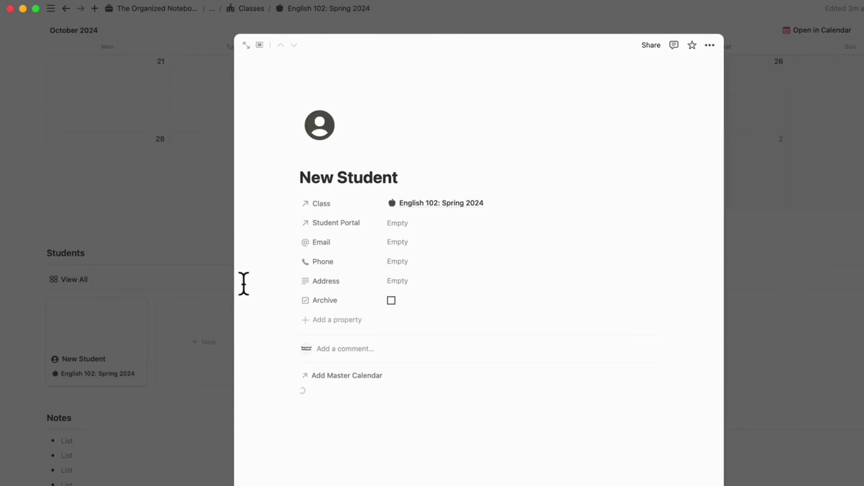
{"action": "triple_click", "coordinate": [356, 184]}
{"action": "type", "text": "J"}
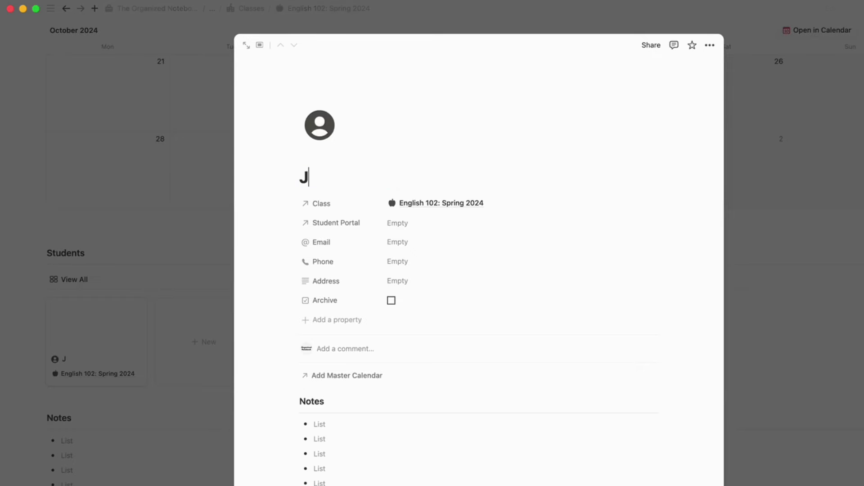
{"action": "type", "text": "ane Smith"}
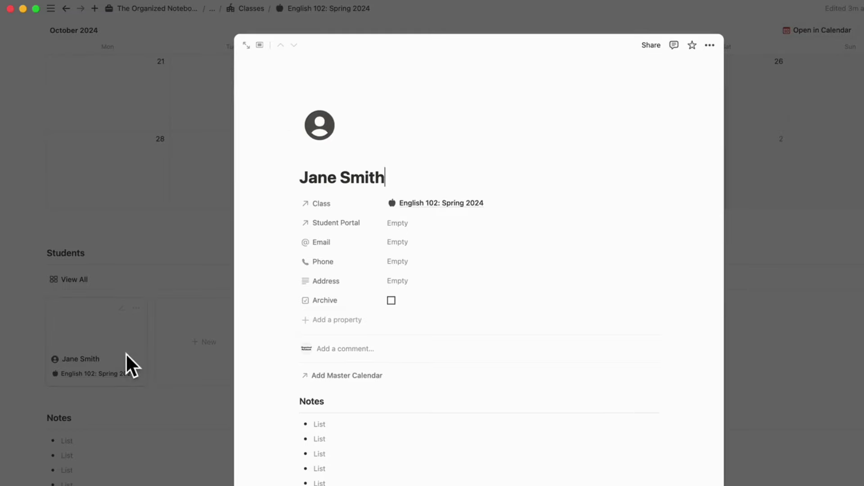
Add a cover to the student's page and replace it with an uploaded portrait photo.
{"action": "left_click", "coordinate": [332, 168]}
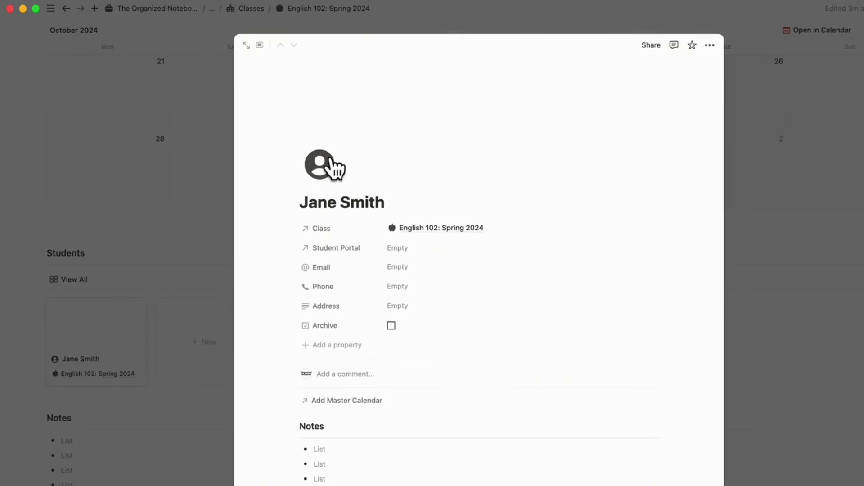
{"action": "left_click", "coordinate": [590, 71]}
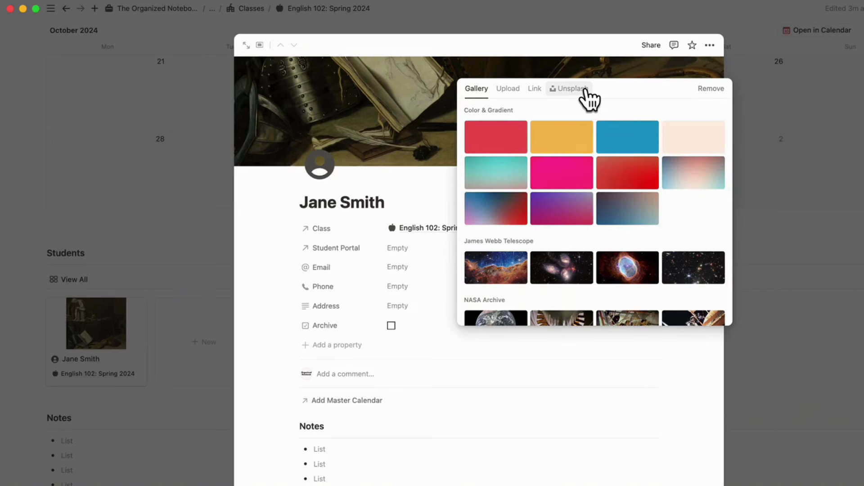
{"action": "left_click", "coordinate": [507, 90]}
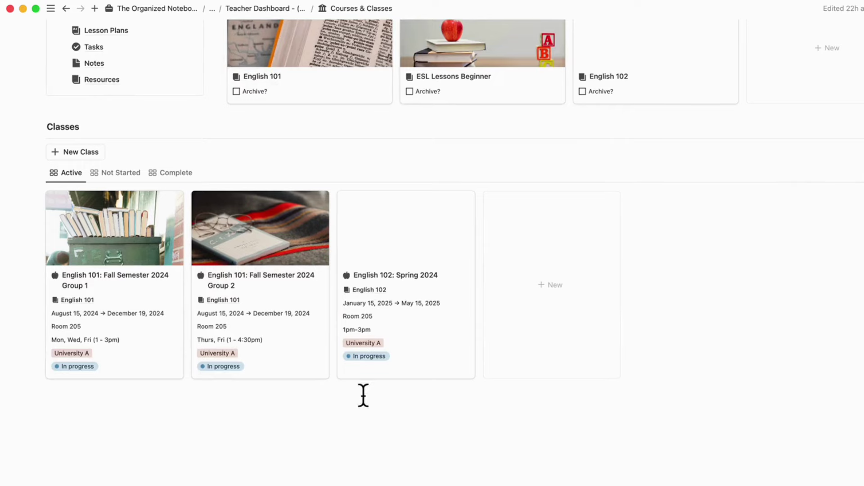
Reopen the English 102: Spring 2024 class from the active classes and review its Students section and properties.
{"action": "left_click", "coordinate": [447, 370]}
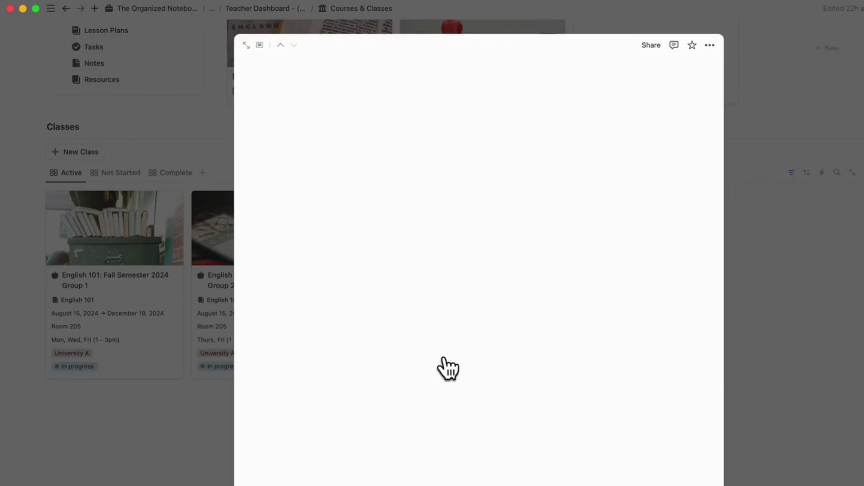
{"action": "scroll", "coordinate": [445, 356], "scroll_direction": "down", "scroll_amount": 15}
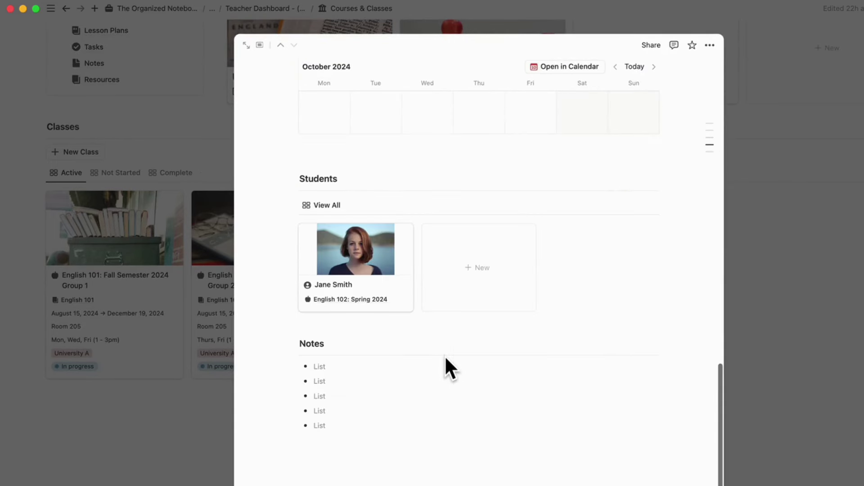
{"action": "scroll", "coordinate": [445, 355], "scroll_direction": "up", "scroll_amount": 15}
{"action": "scroll", "coordinate": [445, 355], "scroll_direction": "up", "scroll_amount": 2}
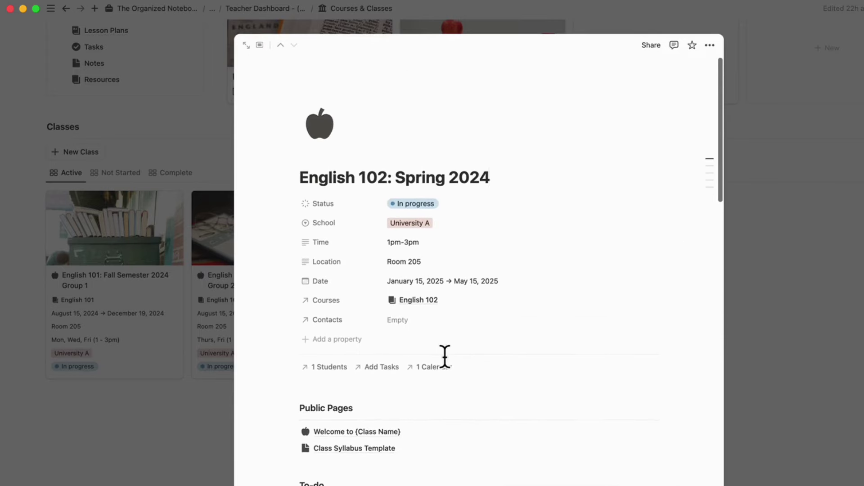
Review the new student's profile and the Contacts section on the Students & Contacts page.
{"action": "left_click", "coordinate": [781, 360]}
{"action": "scroll", "coordinate": [781, 362], "scroll_direction": "up", "scroll_amount": 5}
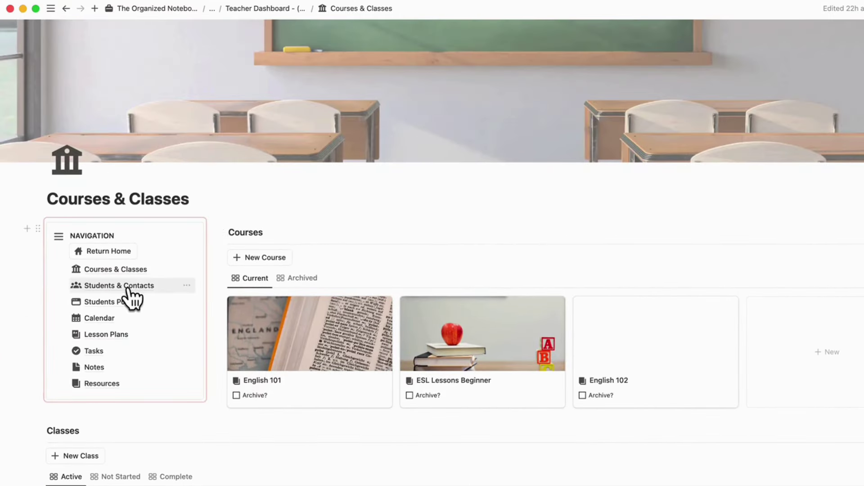
{"action": "left_click", "coordinate": [128, 287]}
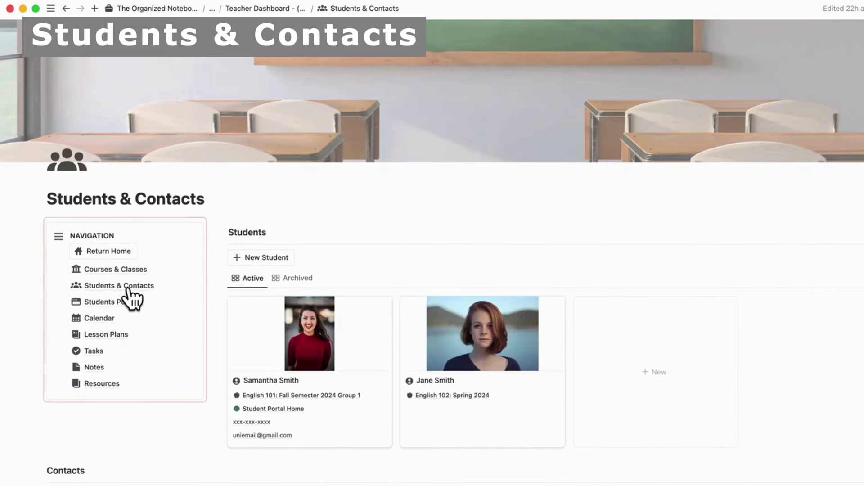
{"action": "scroll", "coordinate": [280, 218], "scroll_direction": "down", "scroll_amount": 5}
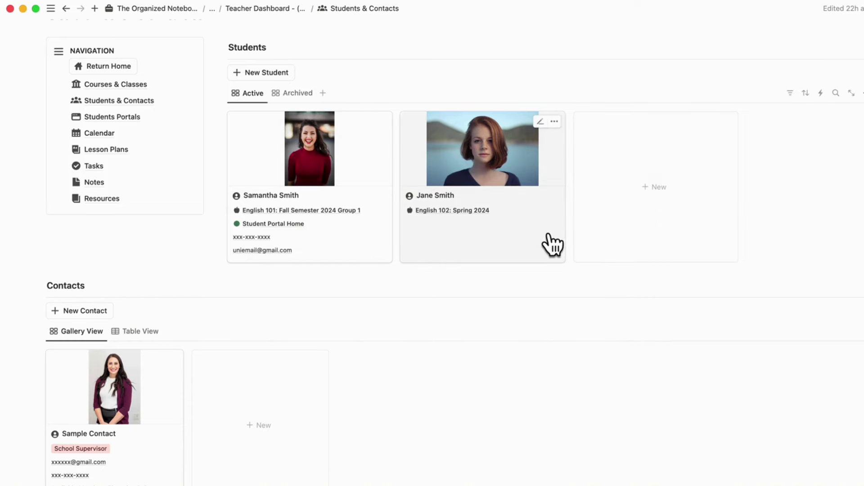
{"action": "left_click", "coordinate": [547, 218]}
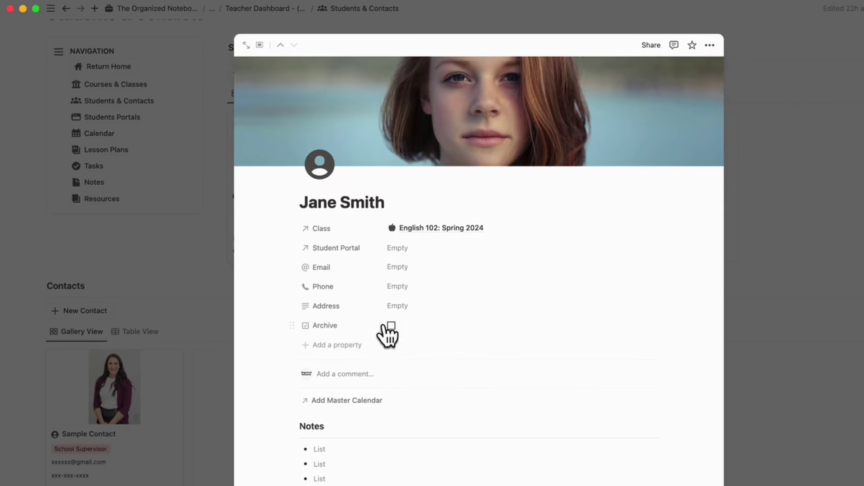
{"action": "left_click", "coordinate": [754, 195]}
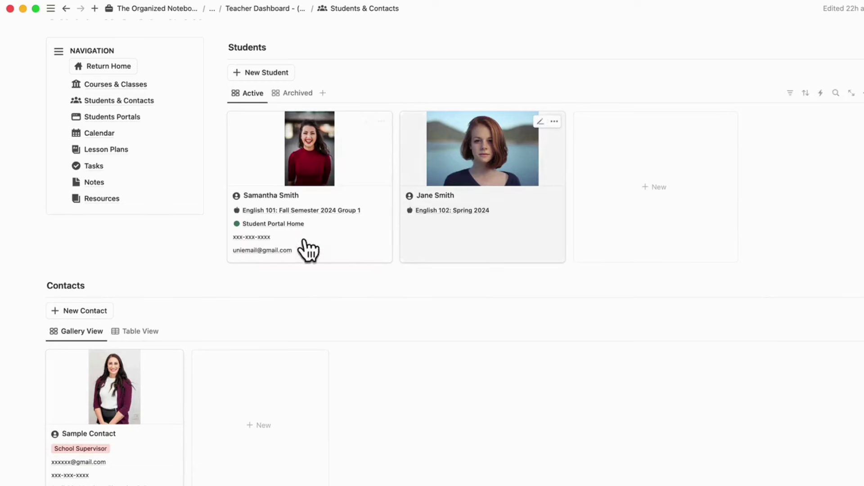
{"action": "scroll", "coordinate": [432, 279], "scroll_direction": "down", "scroll_amount": 2}
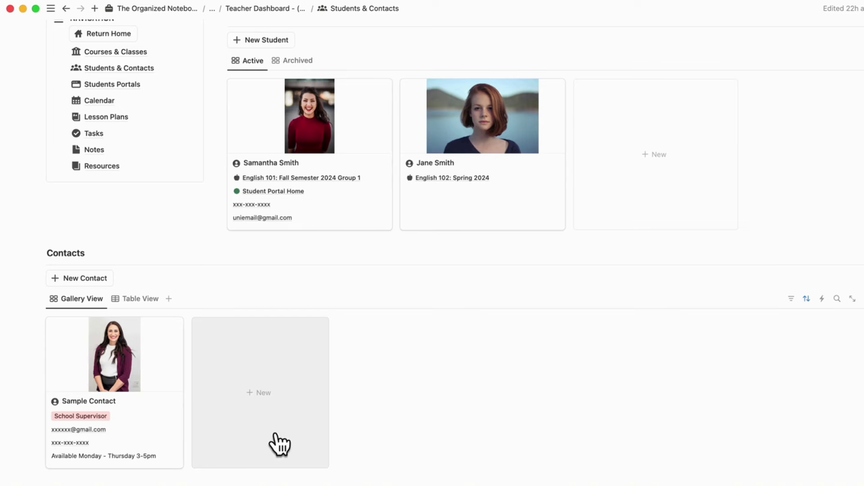
{"action": "scroll", "coordinate": [283, 423], "scroll_direction": "up", "scroll_amount": 3}
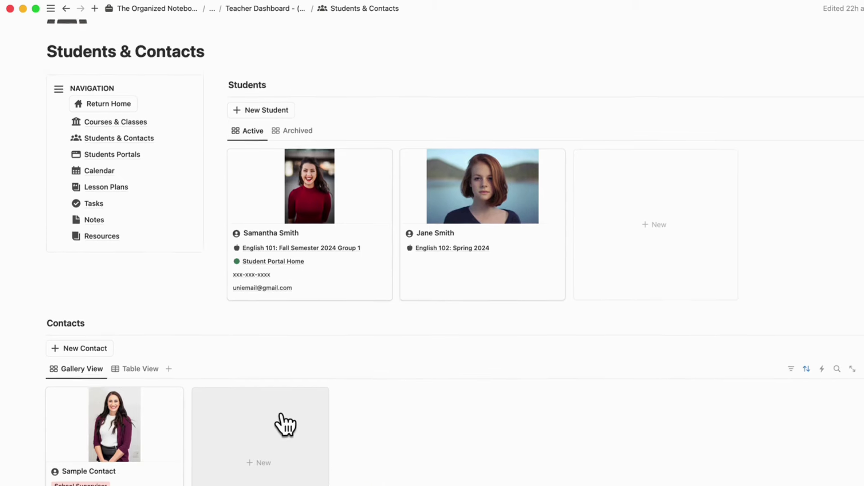
{"action": "scroll", "coordinate": [284, 424], "scroll_direction": "up", "scroll_amount": 2}
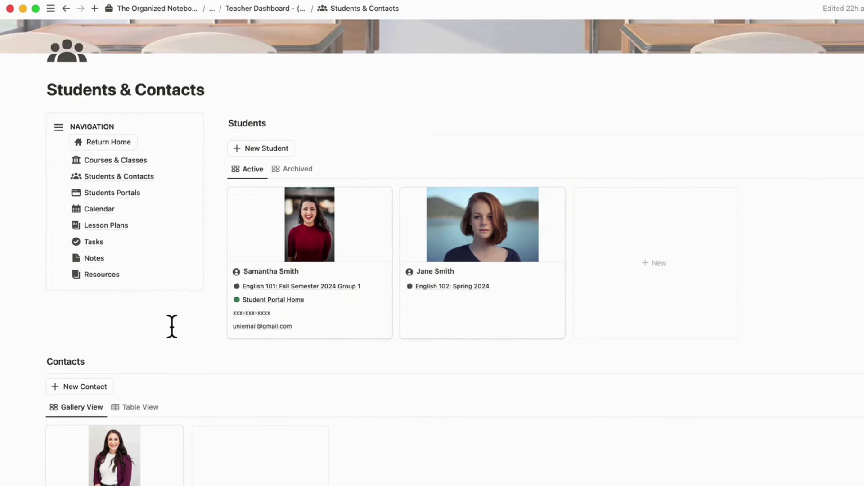
Open Student Portal Home from the Students Portals page as a full page and go to its Tasks & Homework section.
{"action": "left_click", "coordinate": [125, 193]}
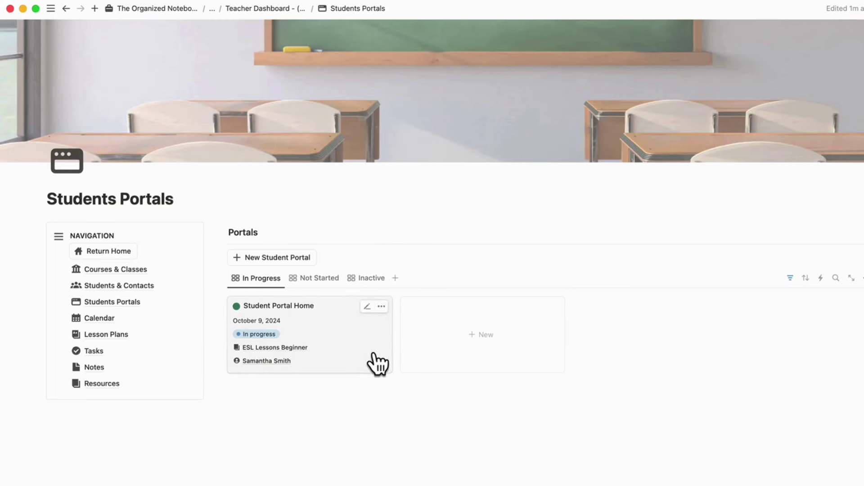
{"action": "left_click", "coordinate": [353, 363]}
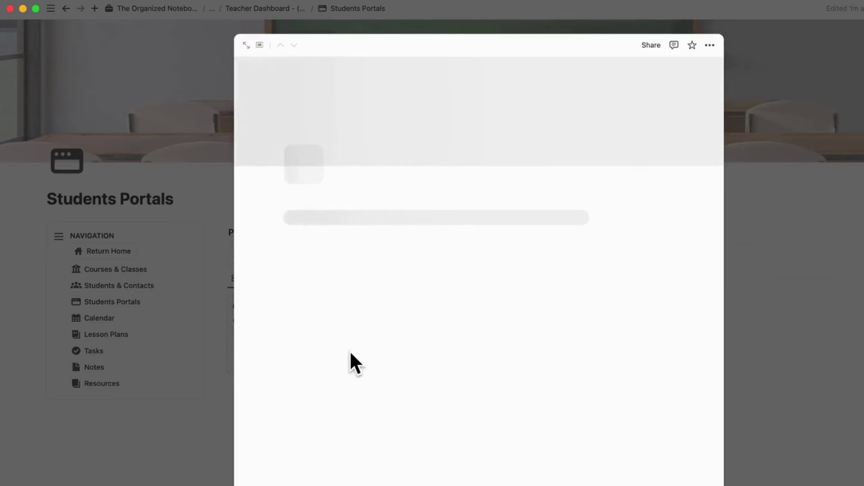
{"action": "left_click", "coordinate": [247, 45]}
{"action": "scroll", "coordinate": [851, 369], "scroll_direction": "down", "scroll_amount": 5}
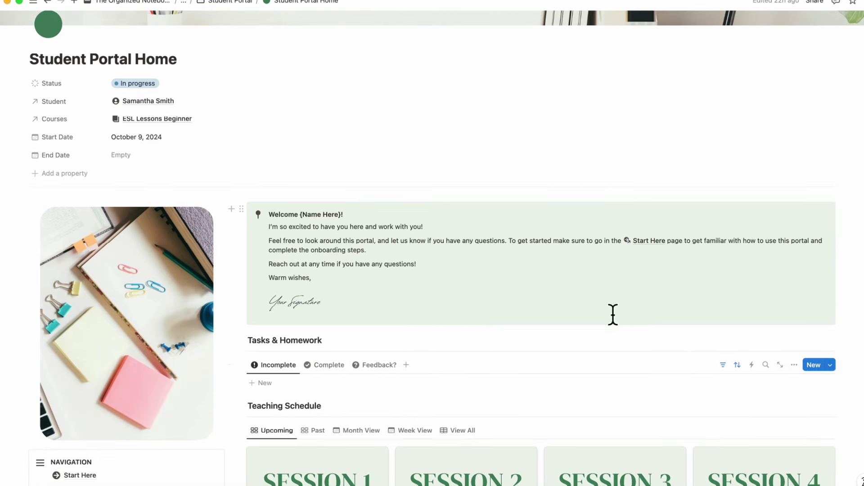
{"action": "scroll", "coordinate": [445, 290], "scroll_direction": "down", "scroll_amount": 10}
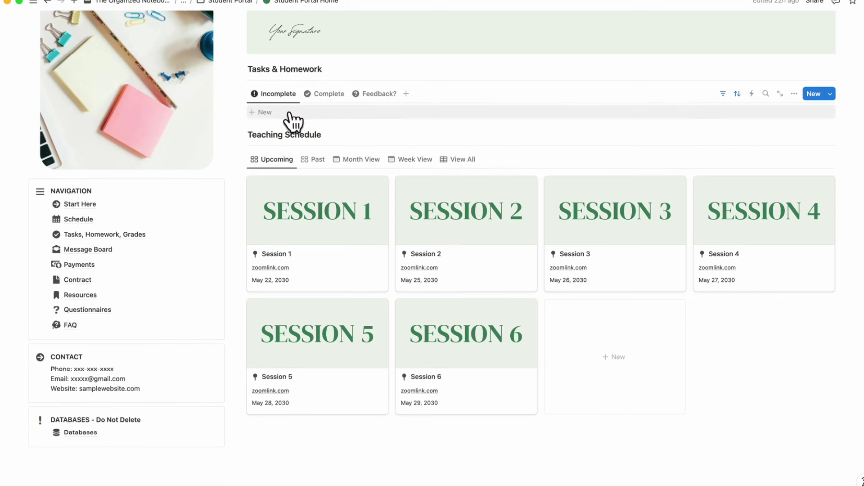
Add a new entry named "Onboarding Tasks" to the portal's incomplete Tasks & Homework list.
{"action": "left_click", "coordinate": [288, 115]}
{"action": "double_click", "coordinate": [320, 115]}
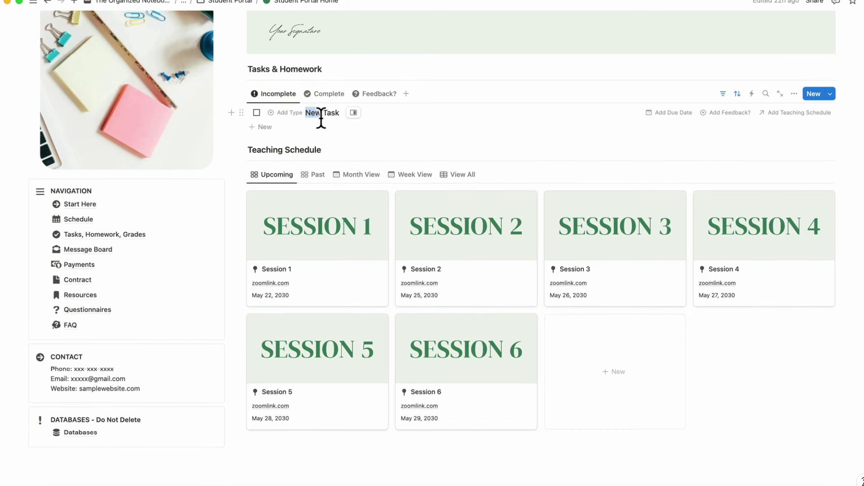
{"action": "type", "text": "Onboarding"}
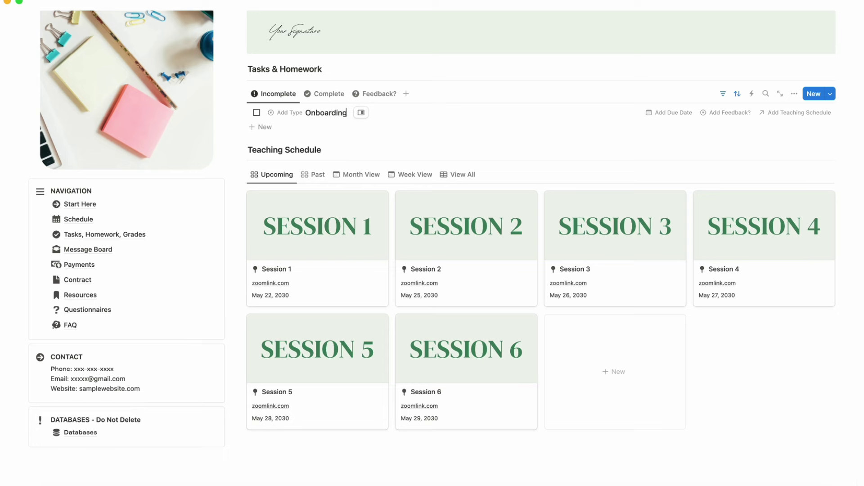
{"action": "type", "text": " Tasks"}
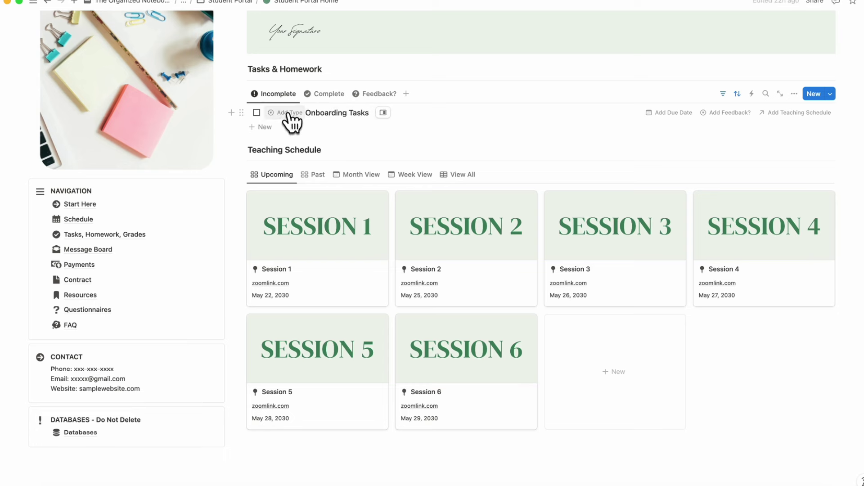
Set the Onboarding Tasks entry's type to Task and its due date to October 11, 2024.
{"action": "left_click", "coordinate": [288, 115]}
{"action": "left_click", "coordinate": [292, 143]}
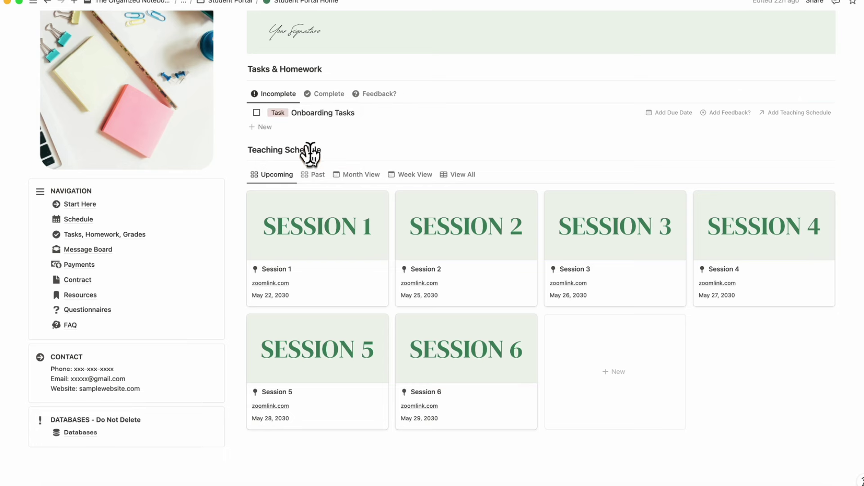
{"action": "left_click", "coordinate": [681, 115]}
{"action": "left_click", "coordinate": [722, 196]}
{"action": "left_click", "coordinate": [728, 104]}
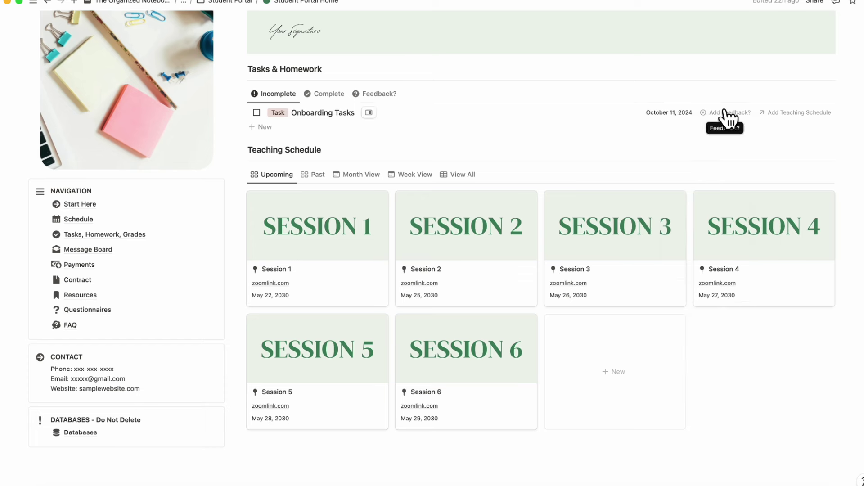
Try the Request Feedback and Feedback Available options as the Onboarding Tasks entry's feedback status.
{"action": "left_click", "coordinate": [726, 114]}
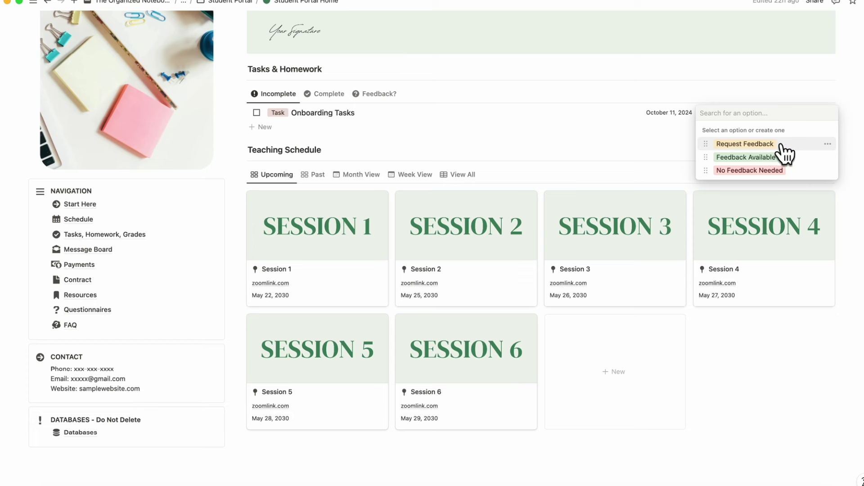
{"action": "left_click", "coordinate": [782, 146]}
{"action": "left_click", "coordinate": [733, 115]}
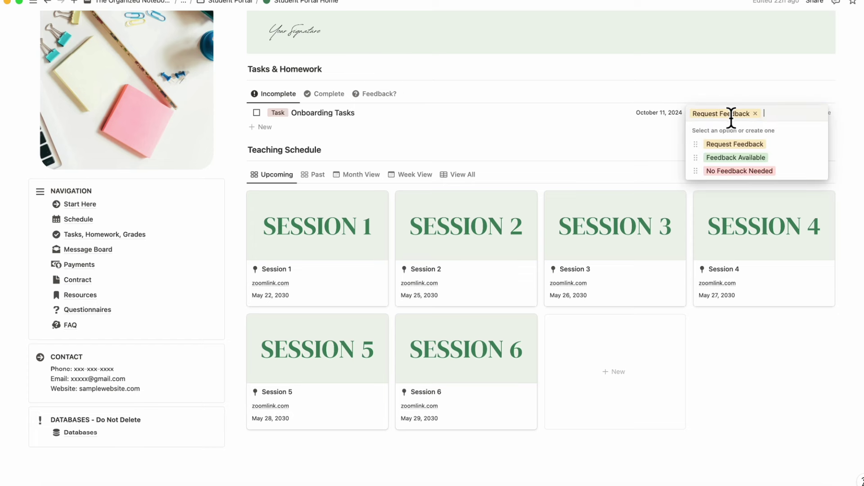
{"action": "left_click", "coordinate": [762, 157]}
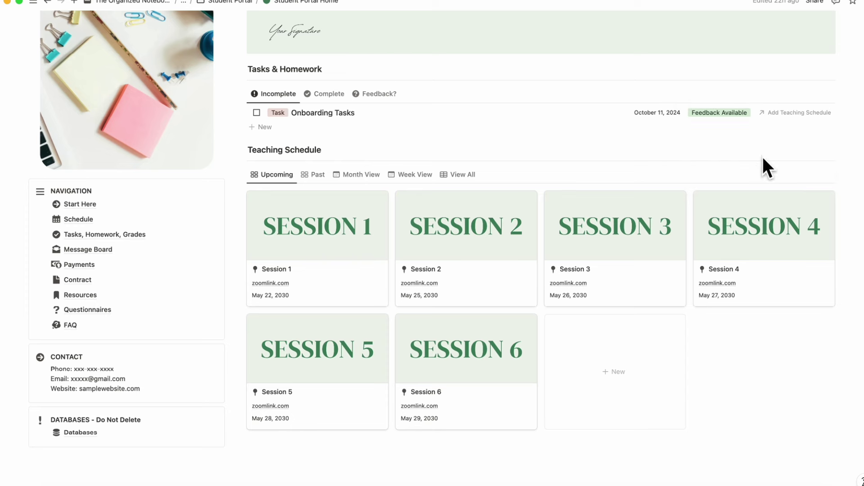
Set the Onboarding Tasks entry's feedback status to No Feedback Needed.
{"action": "left_click", "coordinate": [732, 115]}
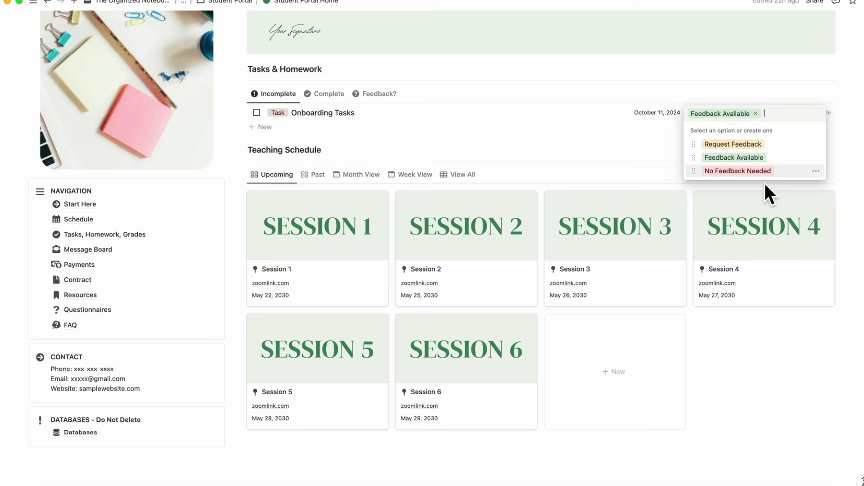
{"action": "left_click", "coordinate": [756, 172]}
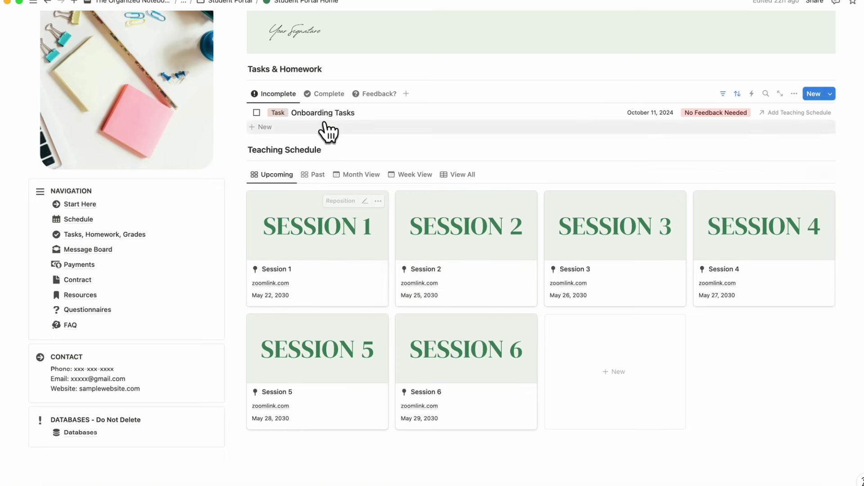
Review the Complete and Feedback? views of Tasks & Homework, including the Feedback Available group, and return to the Incomplete view.
{"action": "left_click", "coordinate": [327, 94]}
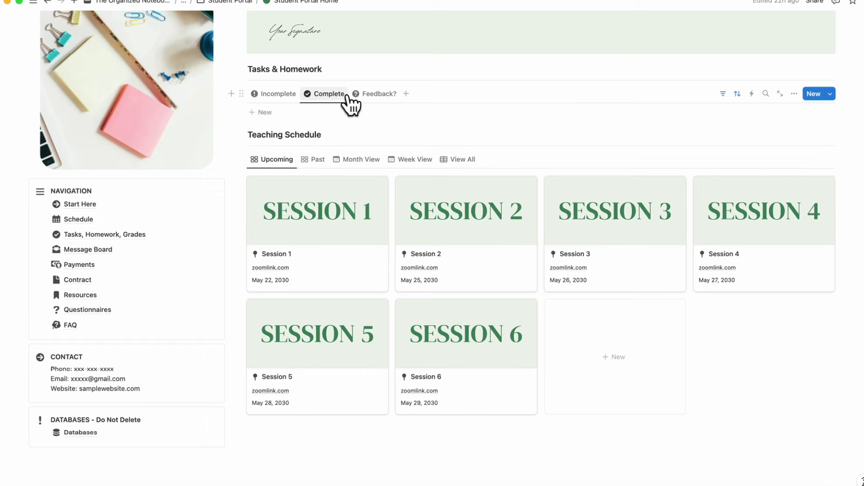
{"action": "left_click", "coordinate": [374, 96]}
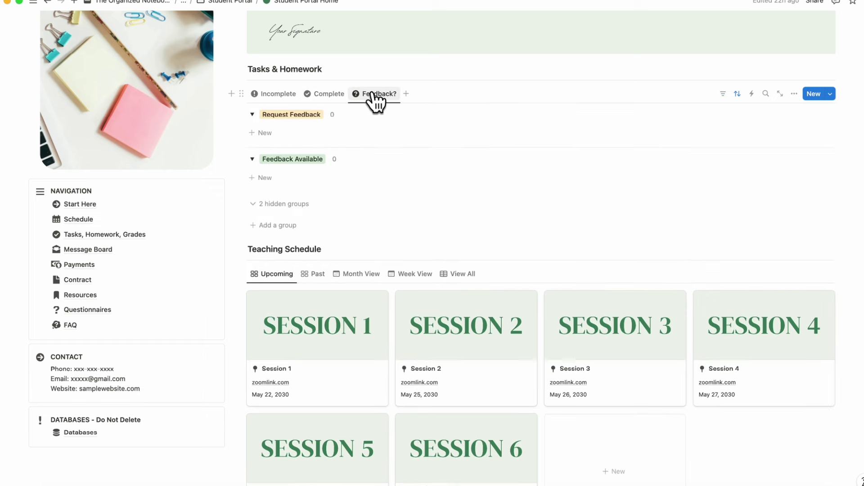
{"action": "left_click", "coordinate": [252, 158]}
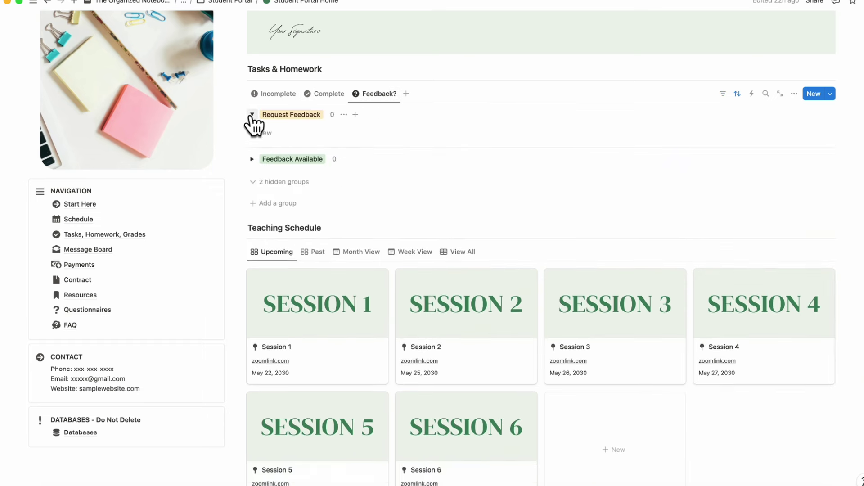
{"action": "left_click", "coordinate": [253, 158]}
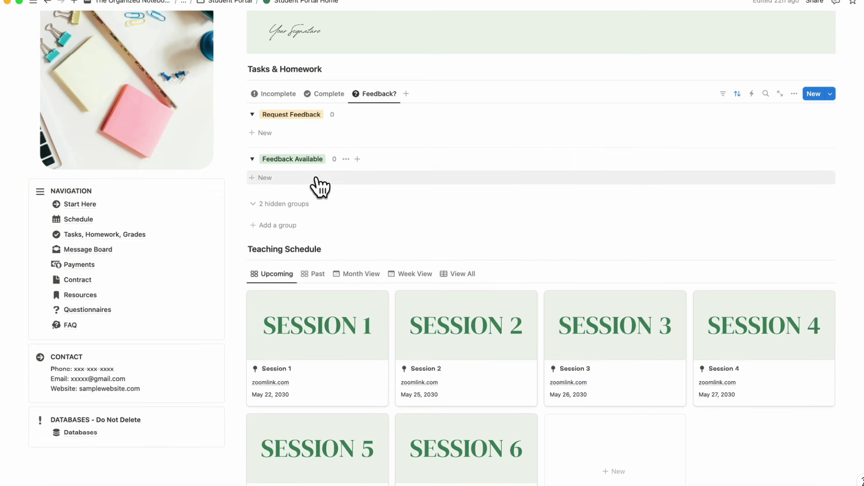
{"action": "left_click", "coordinate": [283, 95]}
{"action": "scroll", "coordinate": [401, 251], "scroll_direction": "down", "scroll_amount": 1}
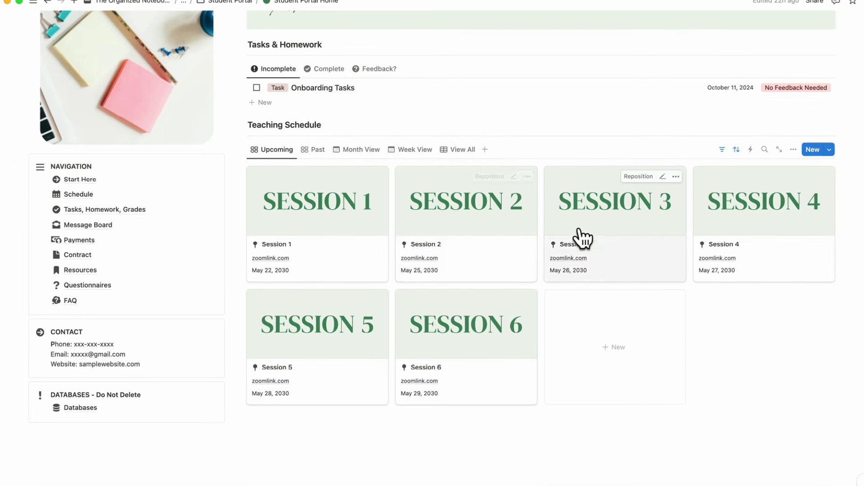
Look through the Teaching Schedule's Past, Month, Week and View All views, advancing the month calendar to June 2030.
{"action": "left_click", "coordinate": [311, 150]}
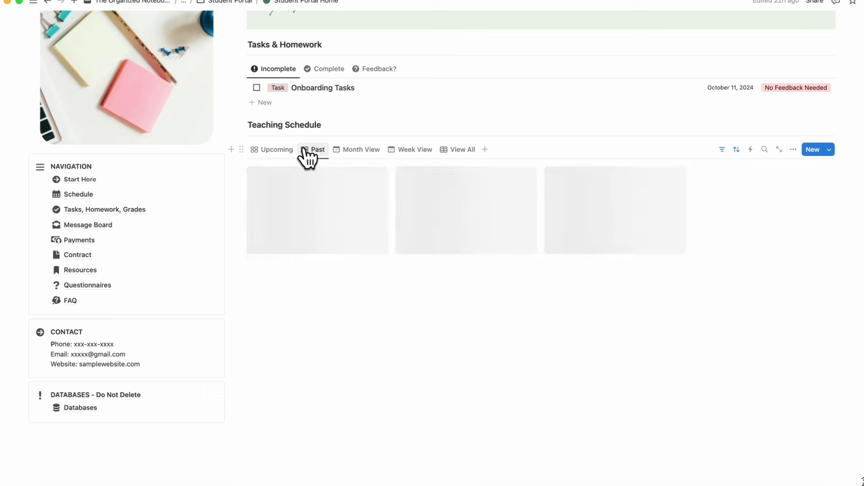
{"action": "left_click", "coordinate": [364, 153]}
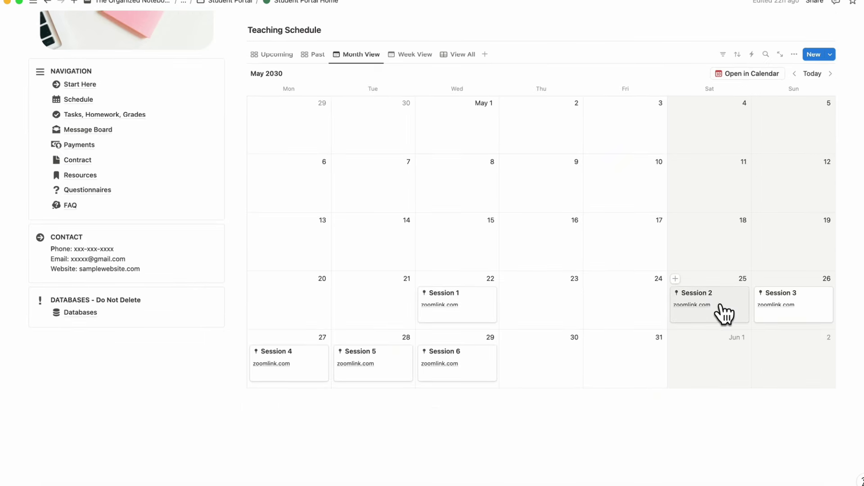
{"action": "left_click", "coordinate": [830, 74]}
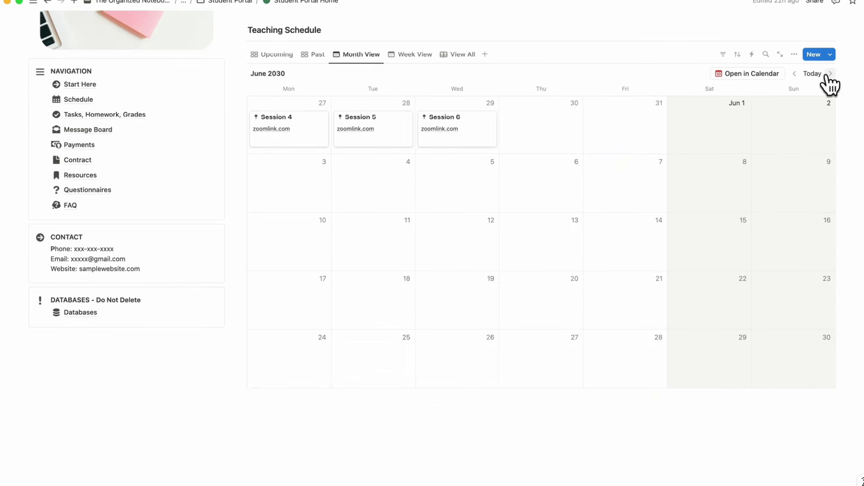
{"action": "left_click", "coordinate": [410, 57]}
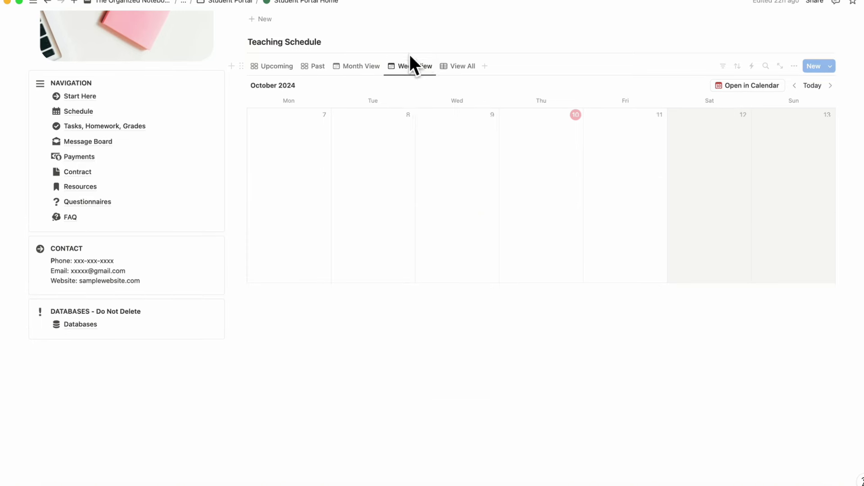
{"action": "left_click", "coordinate": [464, 77]}
{"action": "scroll", "coordinate": [459, 166], "scroll_direction": "up", "scroll_amount": 3}
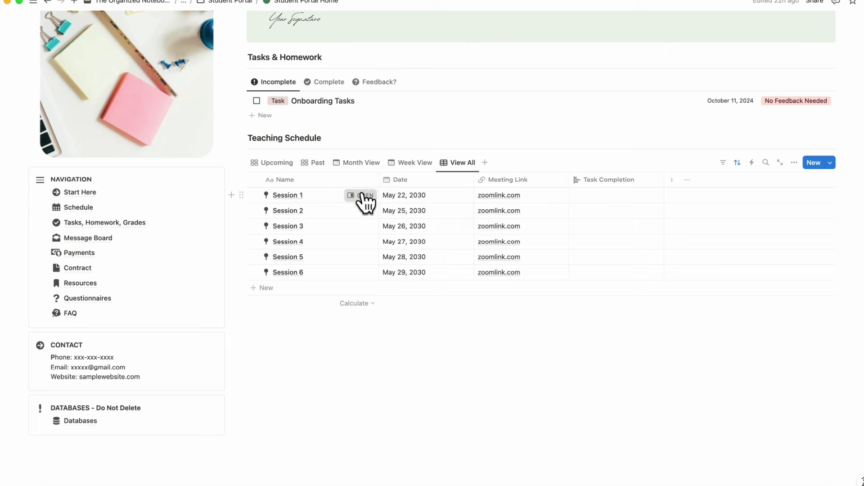
Open Session 1 from the Teaching Schedule and examine its Notes, Video Recording, Homework & Tasks and Resources sections.
{"action": "left_click", "coordinate": [364, 199]}
{"action": "scroll", "coordinate": [496, 293], "scroll_direction": "down", "scroll_amount": 4}
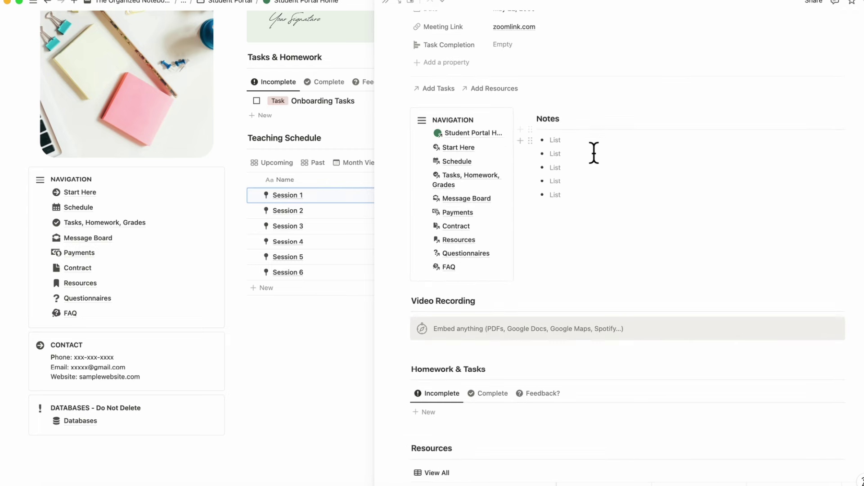
{"action": "scroll", "coordinate": [594, 155], "scroll_direction": "down", "scroll_amount": 2}
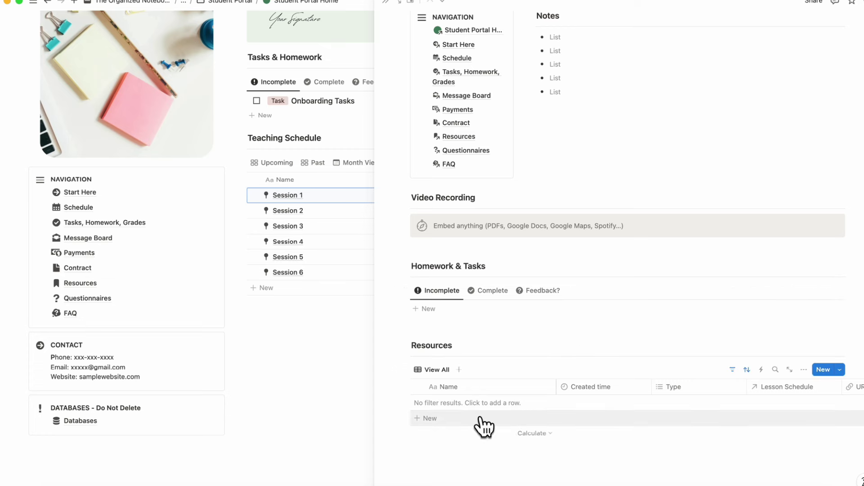
{"action": "scroll", "coordinate": [484, 426], "scroll_direction": "up", "scroll_amount": 4}
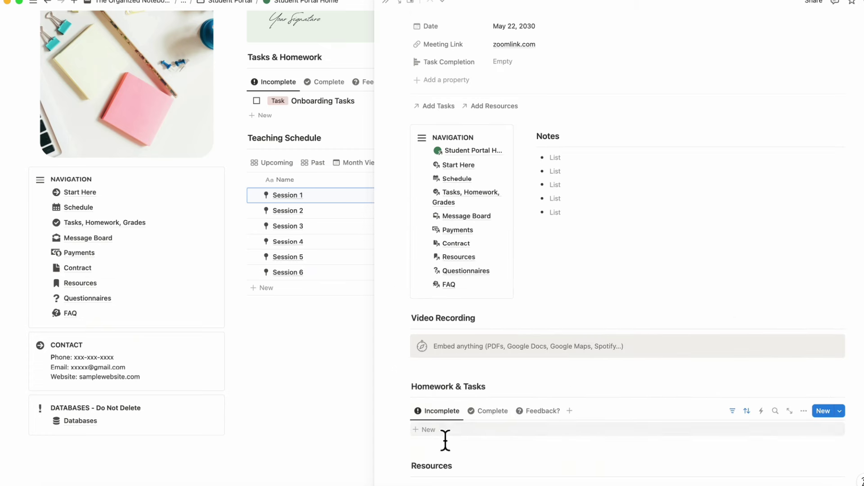
Close Session 1 and look through the student portal's Start Here, Schedule, and Tasks, Homework, Grades pages, including the Onboarding Checklist.
{"action": "scroll", "coordinate": [430, 429], "scroll_direction": "up", "scroll_amount": 3}
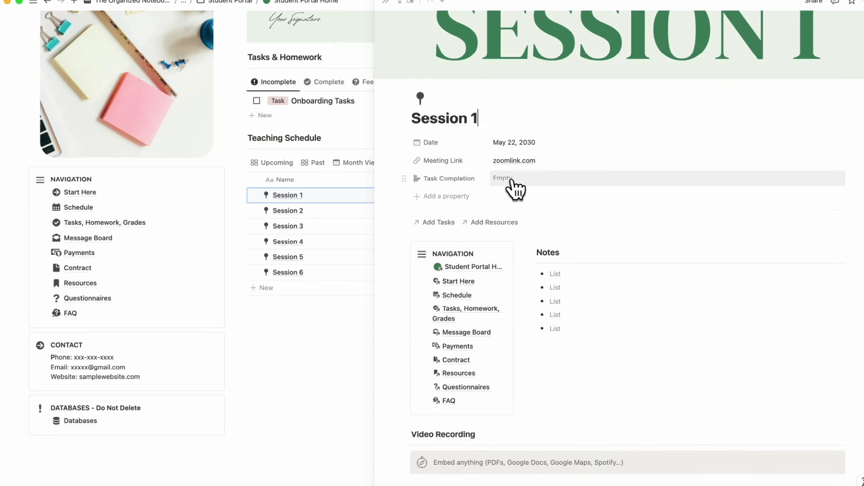
{"action": "left_click", "coordinate": [386, 4]}
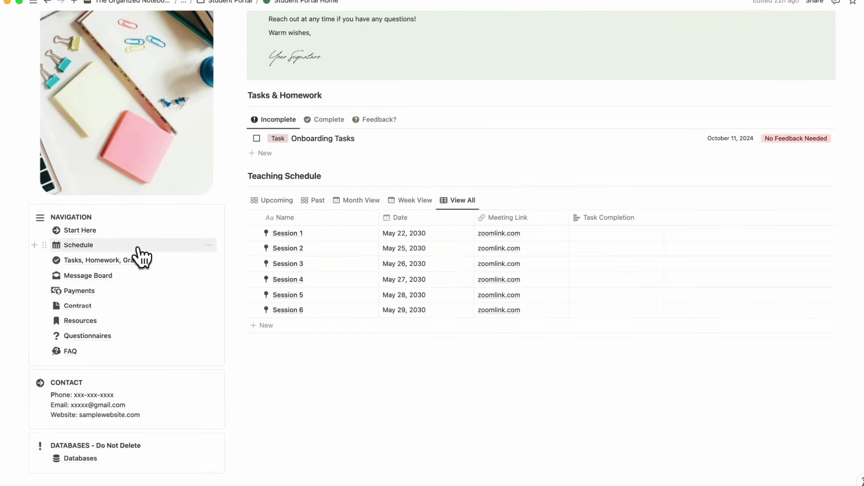
{"action": "left_click", "coordinate": [84, 236]}
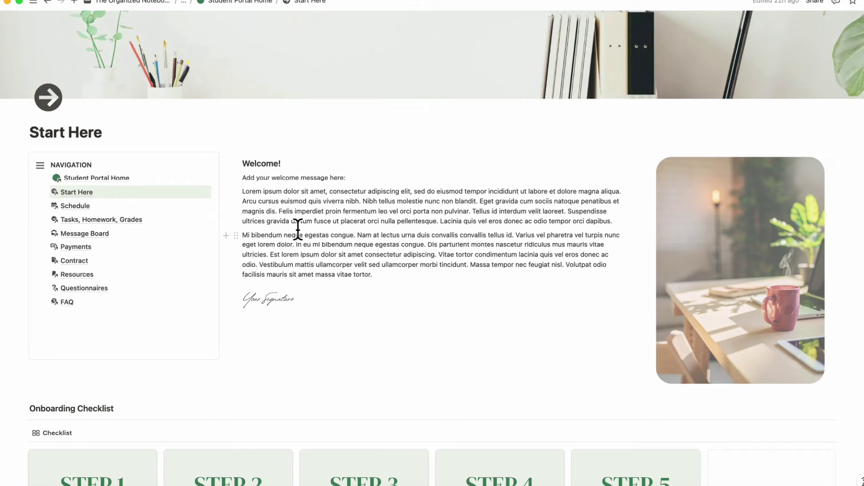
{"action": "scroll", "coordinate": [349, 278], "scroll_direction": "down", "scroll_amount": 5}
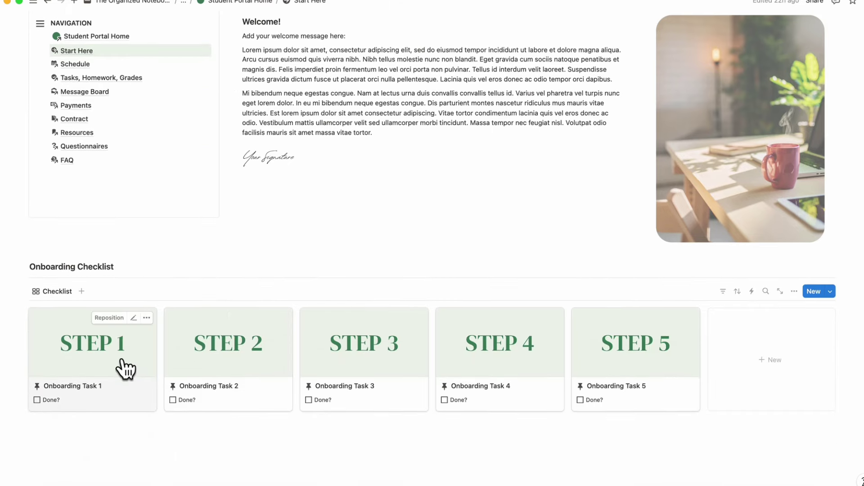
{"action": "scroll", "coordinate": [125, 369], "scroll_direction": "up", "scroll_amount": 5}
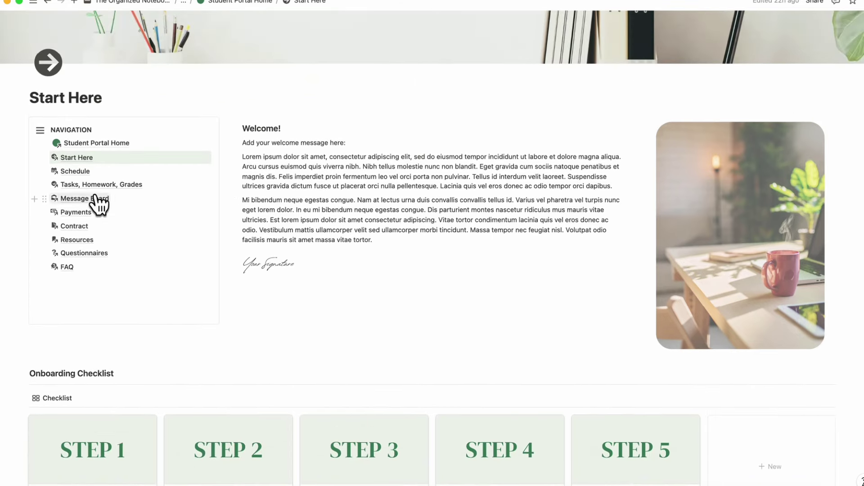
{"action": "left_click", "coordinate": [77, 164]}
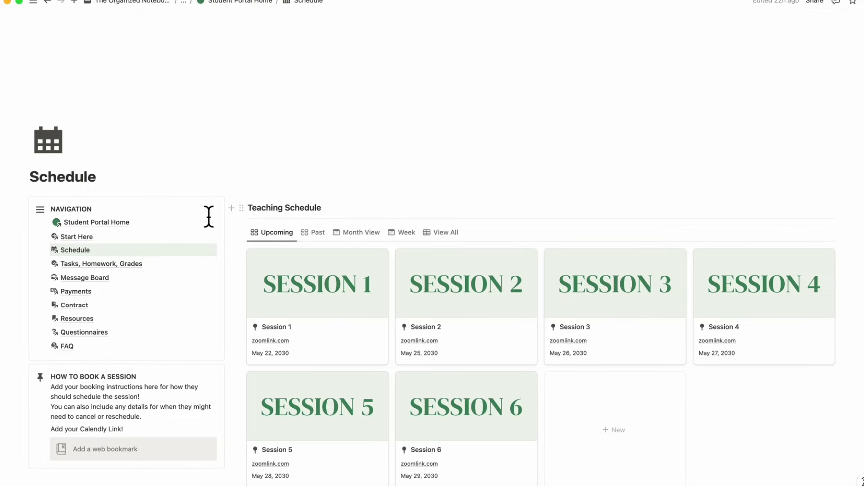
{"action": "left_click", "coordinate": [102, 264]}
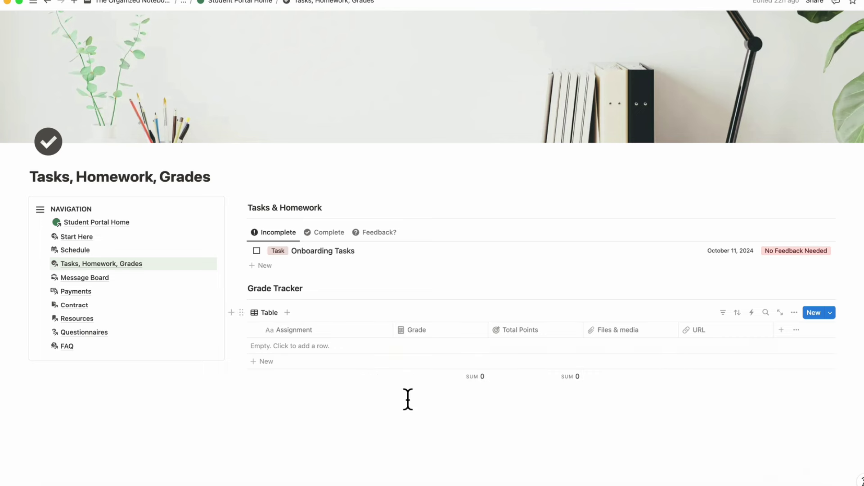
Create a new message on the Message Board titled "New Message for teacher" and close it.
{"action": "left_click", "coordinate": [88, 278]}
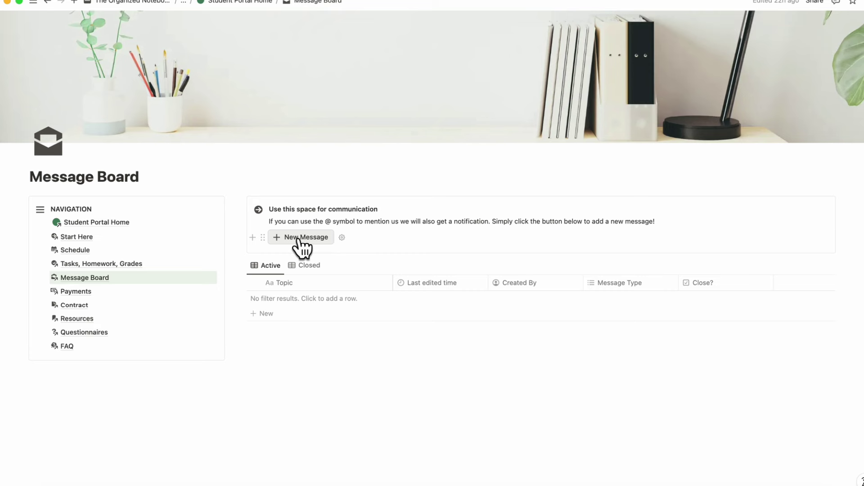
{"action": "left_click", "coordinate": [315, 239]}
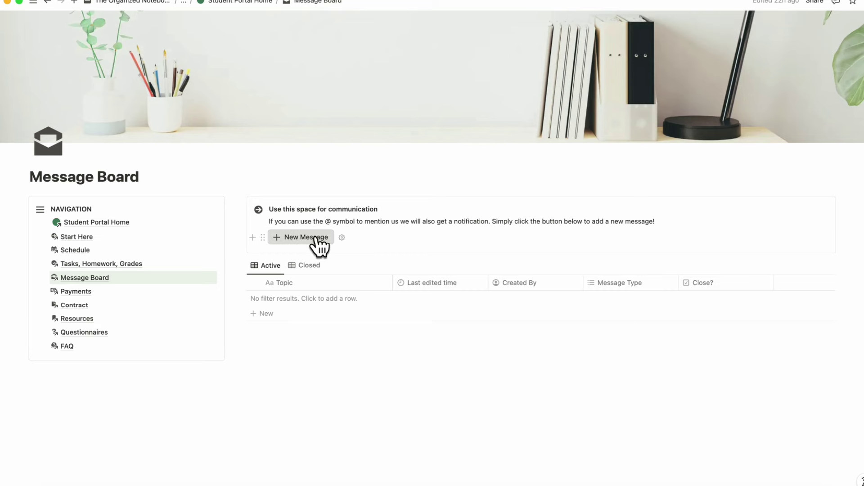
{"action": "type", "text": "New Message for t"}
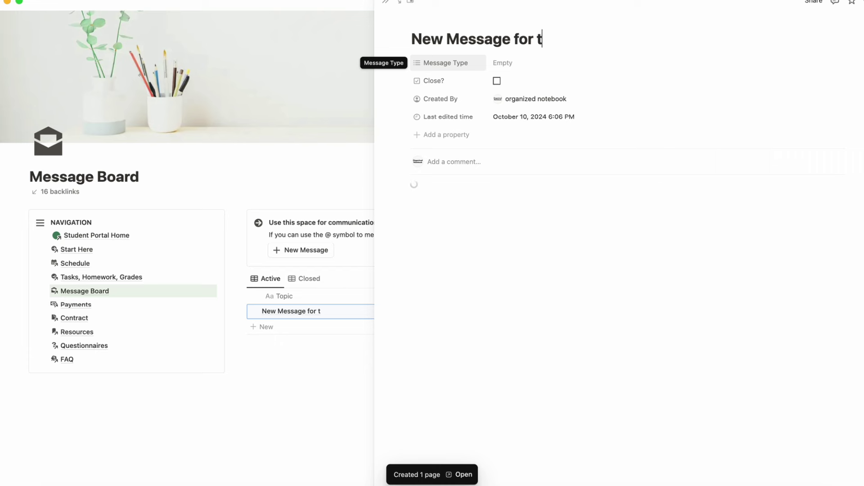
{"action": "type", "text": "eacher"}
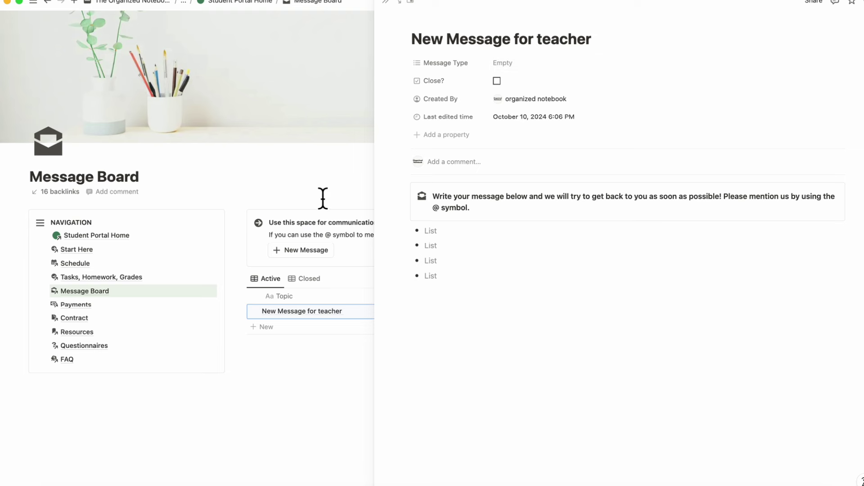
{"action": "left_click", "coordinate": [387, 8]}
Look through the student portal's Payments, Contract, Resources and Questionnaires pages, including the payment policies and payments table.
{"action": "left_click", "coordinate": [76, 303]}
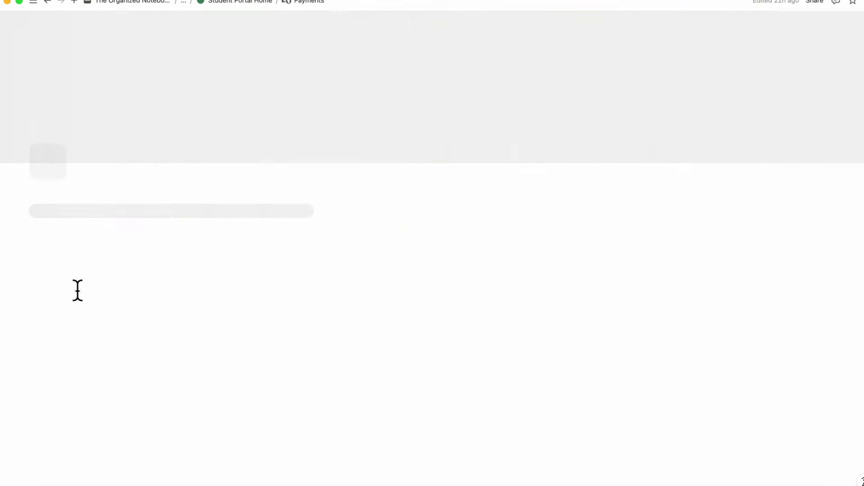
{"action": "scroll", "coordinate": [199, 254], "scroll_direction": "down", "scroll_amount": 3}
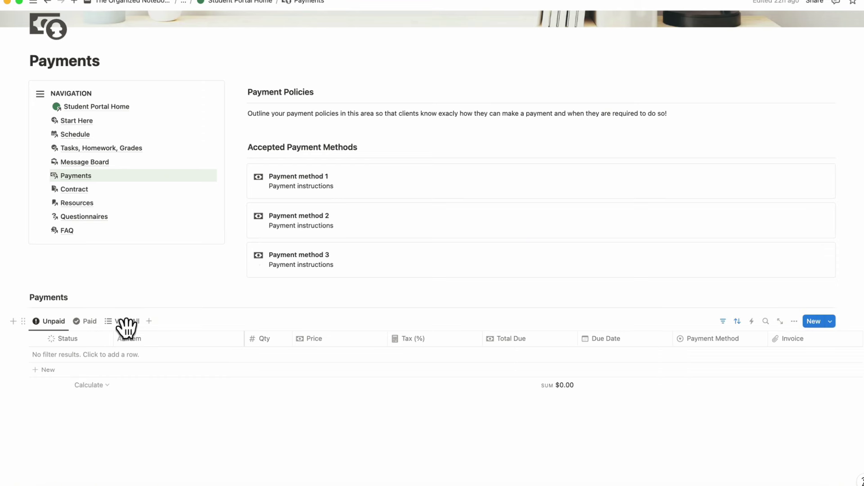
{"action": "scroll", "coordinate": [137, 257], "scroll_direction": "up", "scroll_amount": 2}
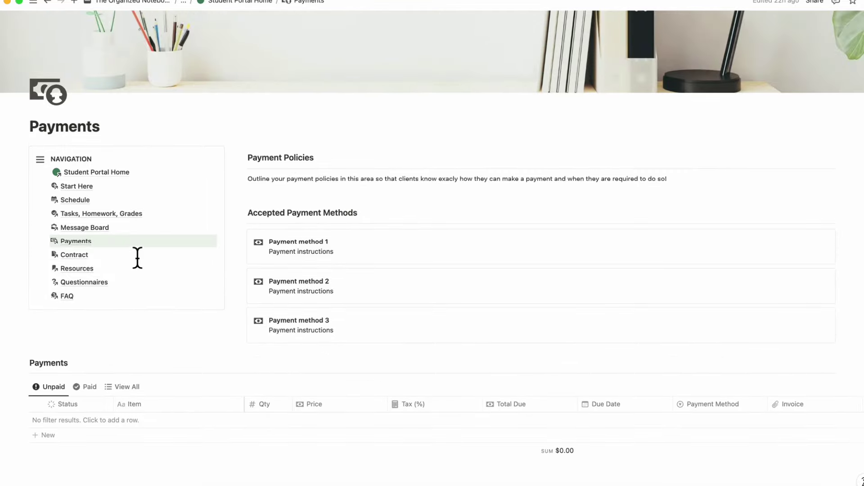
{"action": "left_click", "coordinate": [68, 256]}
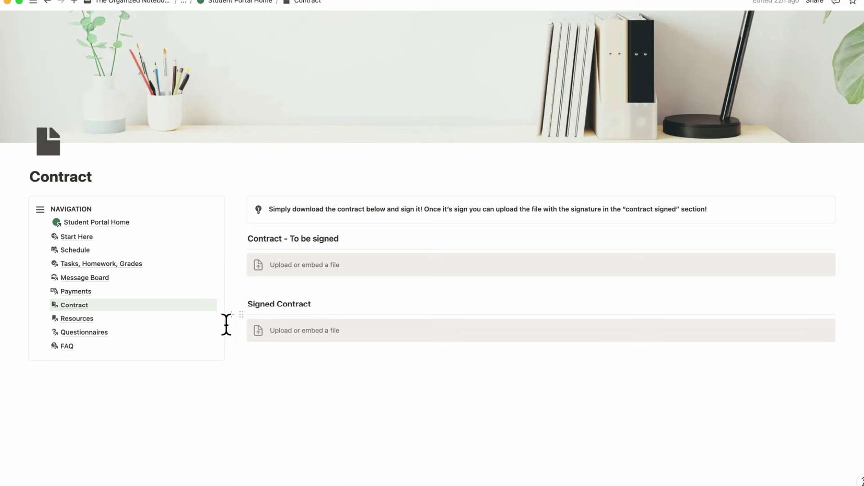
{"action": "left_click", "coordinate": [75, 319]}
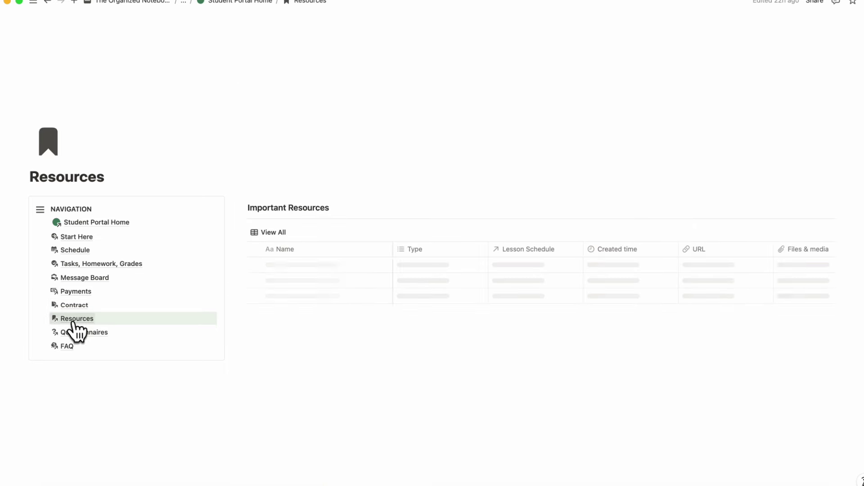
{"action": "scroll", "coordinate": [318, 293], "scroll_direction": "right", "scroll_amount": 1}
{"action": "scroll", "coordinate": [318, 293], "scroll_direction": "left", "scroll_amount": 1}
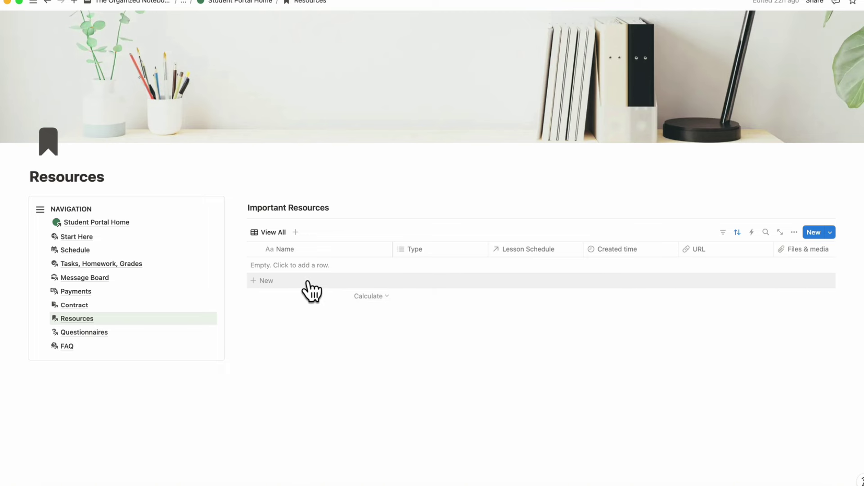
{"action": "left_click", "coordinate": [92, 332]}
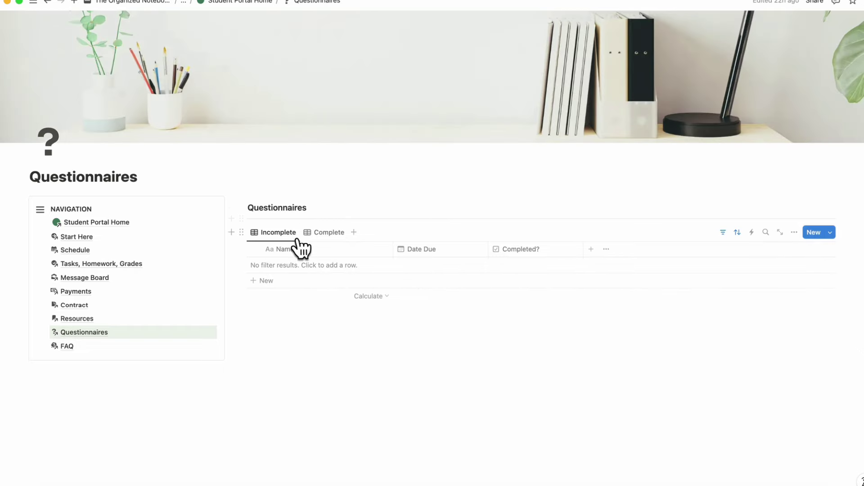
Add a questionnaire entry using the Onboarding Template, examine its questions and close it.
{"action": "left_click", "coordinate": [327, 283]}
{"action": "left_click", "coordinate": [374, 266]}
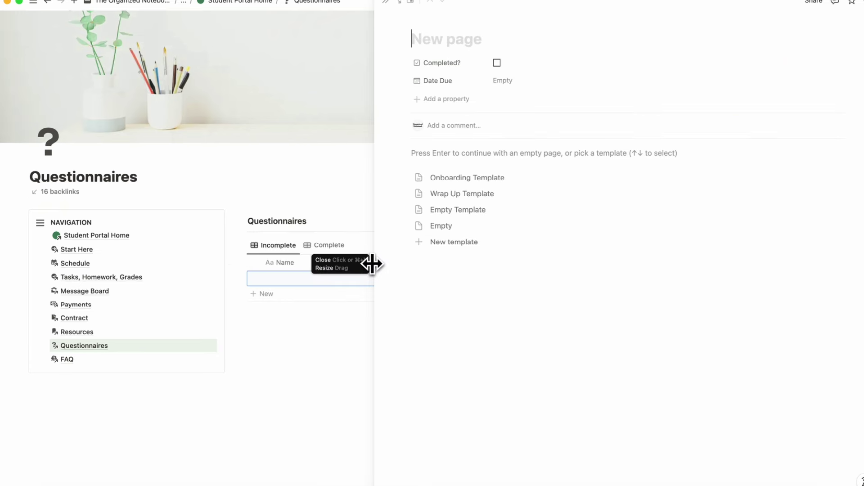
{"action": "left_click", "coordinate": [494, 185]}
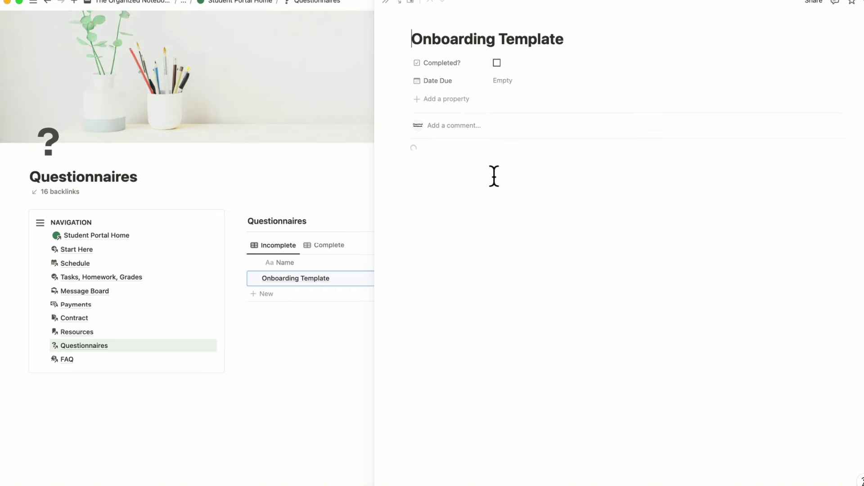
{"action": "scroll", "coordinate": [476, 298], "scroll_direction": "down", "scroll_amount": 2}
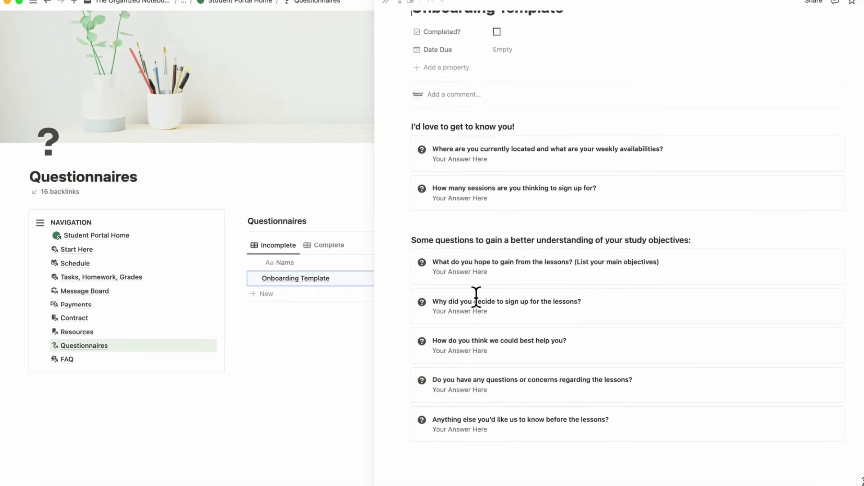
{"action": "scroll", "coordinate": [477, 298], "scroll_direction": "up", "scroll_amount": 2}
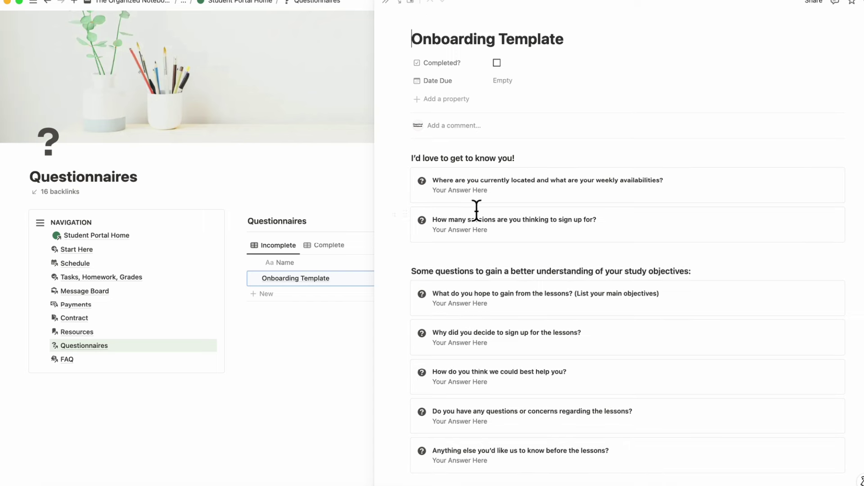
{"action": "left_click", "coordinate": [387, 2]}
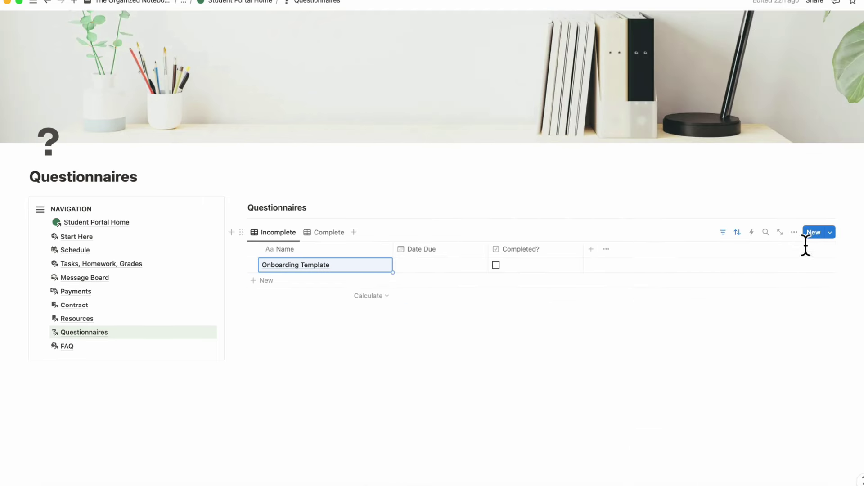
Open the Questionnaires database's Onboarding Template for editing, examine its questions and close it.
{"action": "left_click", "coordinate": [831, 233]}
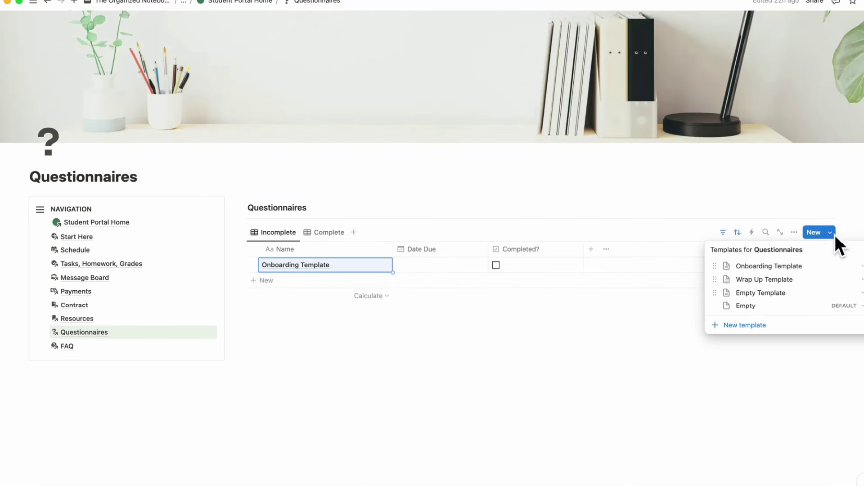
{"action": "left_click", "coordinate": [861, 266]}
{"action": "left_click", "coordinate": [815, 266]}
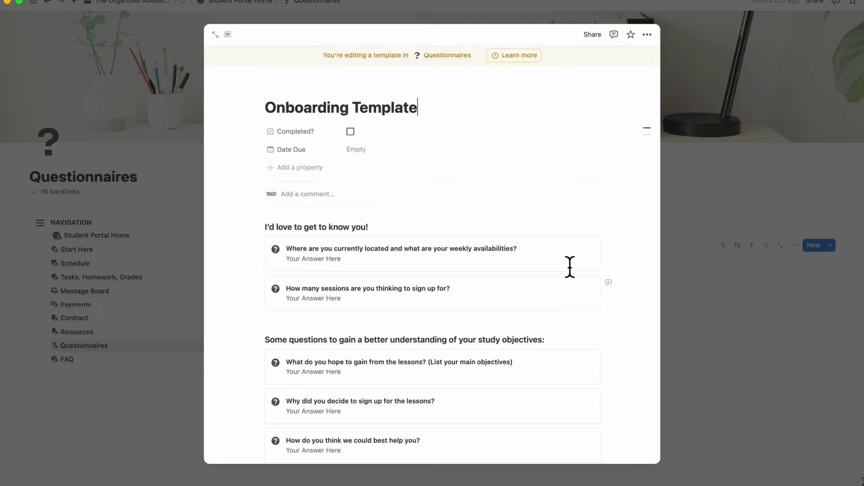
{"action": "scroll", "coordinate": [494, 355], "scroll_direction": "down", "scroll_amount": 4}
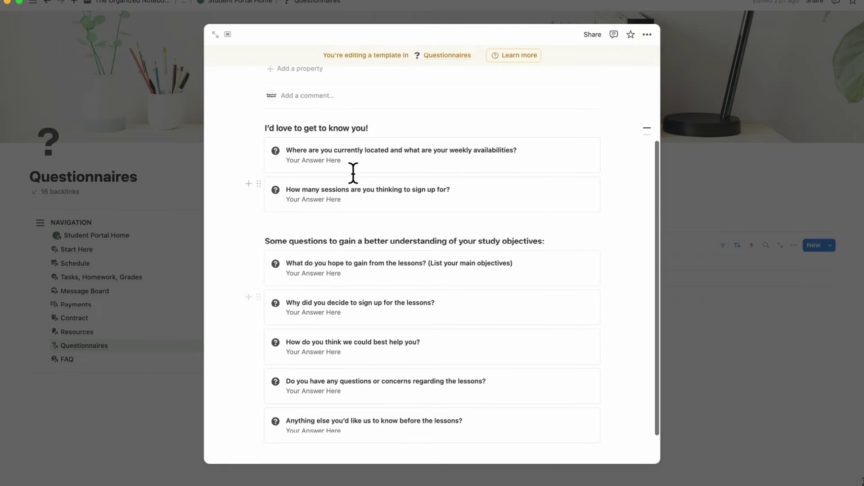
{"action": "left_click", "coordinate": [687, 183]}
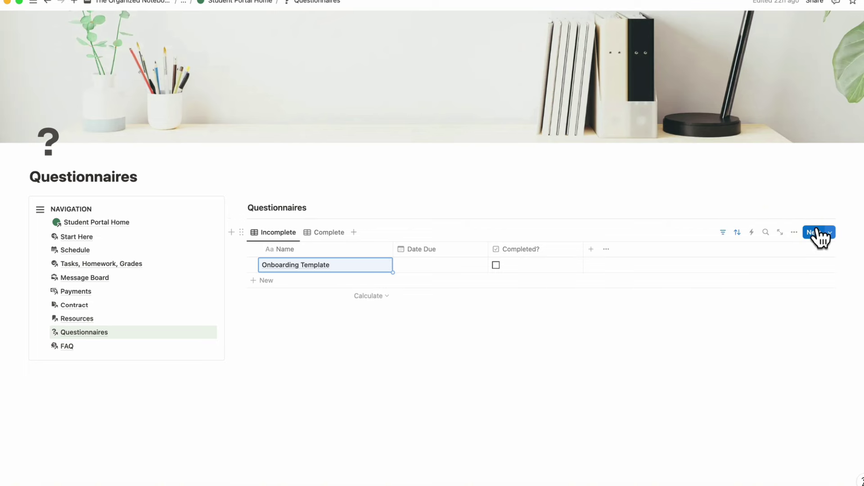
Open the Questionnaires database's Wrap Up Template for editing, examine its questions and close it.
{"action": "left_click", "coordinate": [832, 232]}
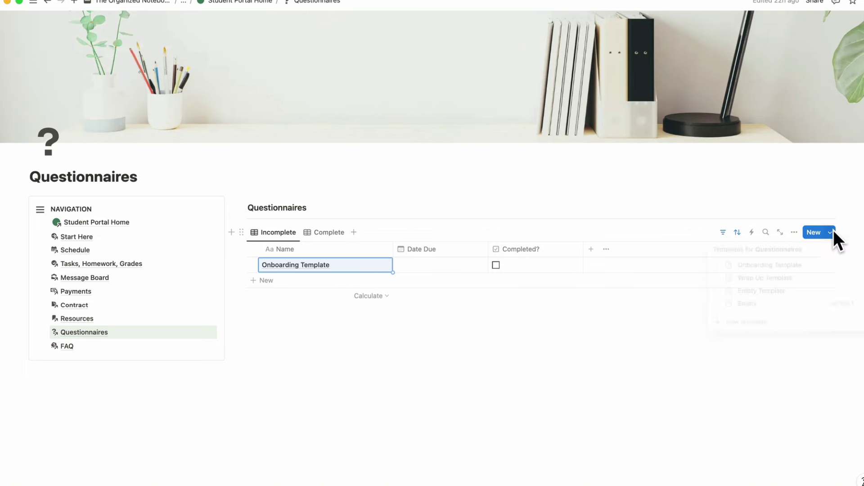
{"action": "left_click", "coordinate": [858, 280]}
{"action": "left_click", "coordinate": [823, 279]}
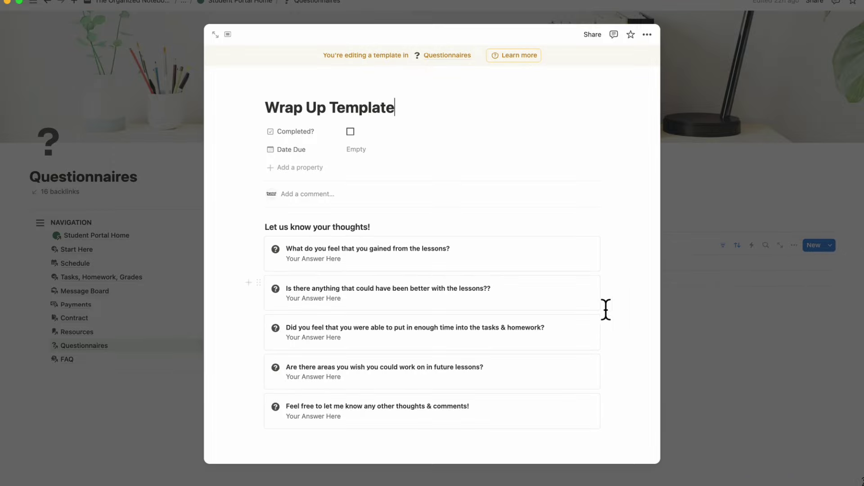
{"action": "scroll", "coordinate": [592, 309], "scroll_direction": "down", "scroll_amount": 1}
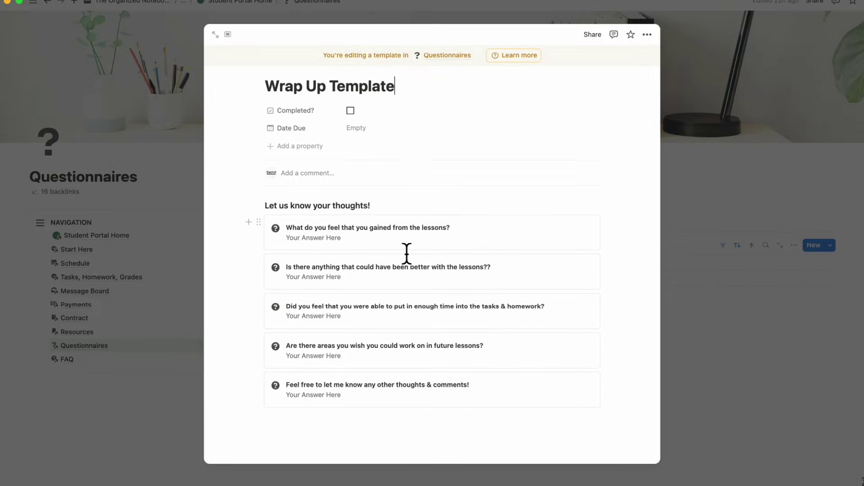
{"action": "scroll", "coordinate": [428, 294], "scroll_direction": "up", "scroll_amount": 1}
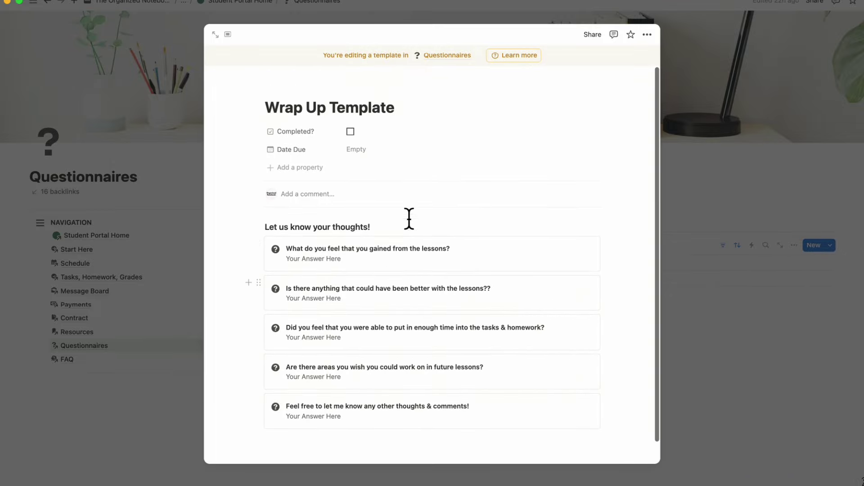
{"action": "left_click", "coordinate": [689, 170]}
Delete the Onboarding Template entry from the Questionnaires table's Incomplete view.
{"action": "left_click", "coordinate": [831, 234]}
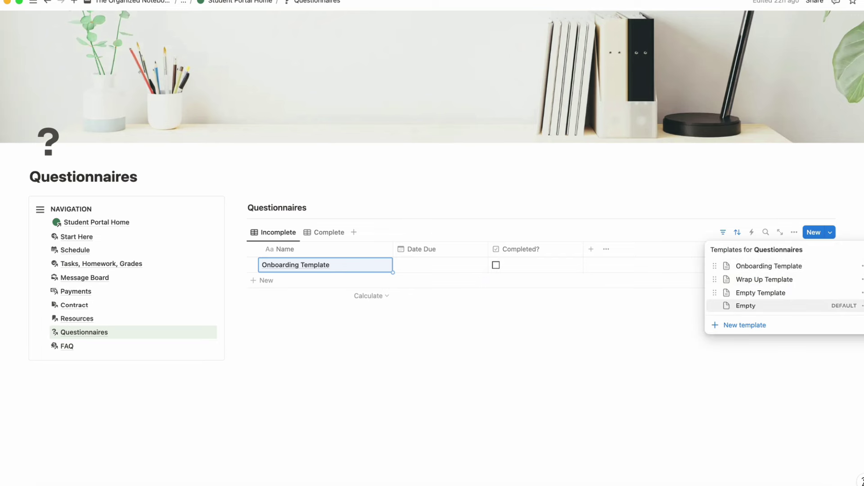
{"action": "key", "text": "Escape"}
{"action": "key", "text": "BackSpace"}
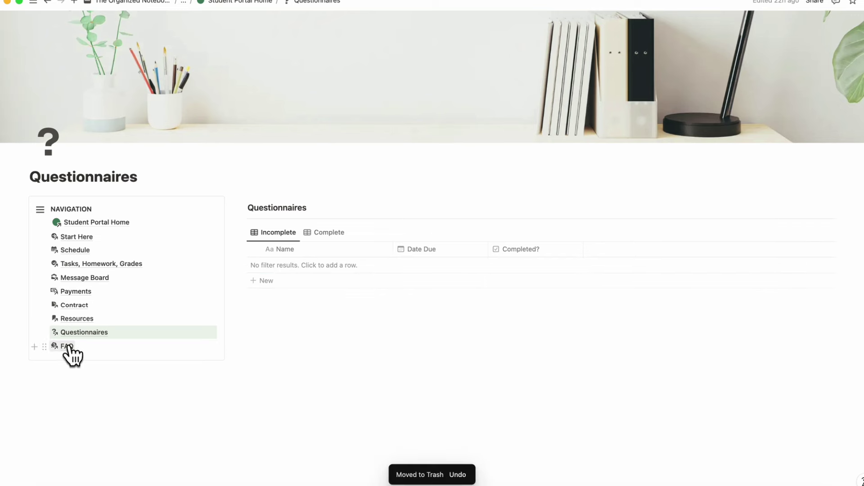
View the frequently asked questions on the FAQ page and return to Student Portal Home.
{"action": "left_click", "coordinate": [68, 346]}
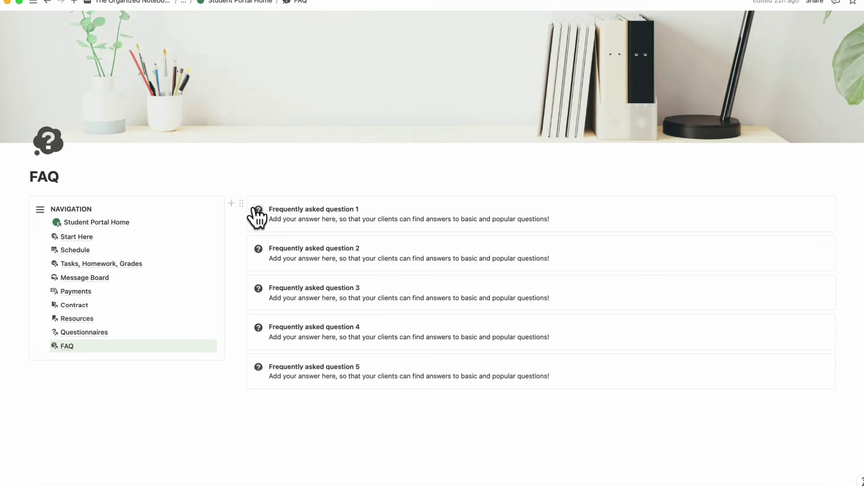
{"action": "left_click", "coordinate": [96, 223]}
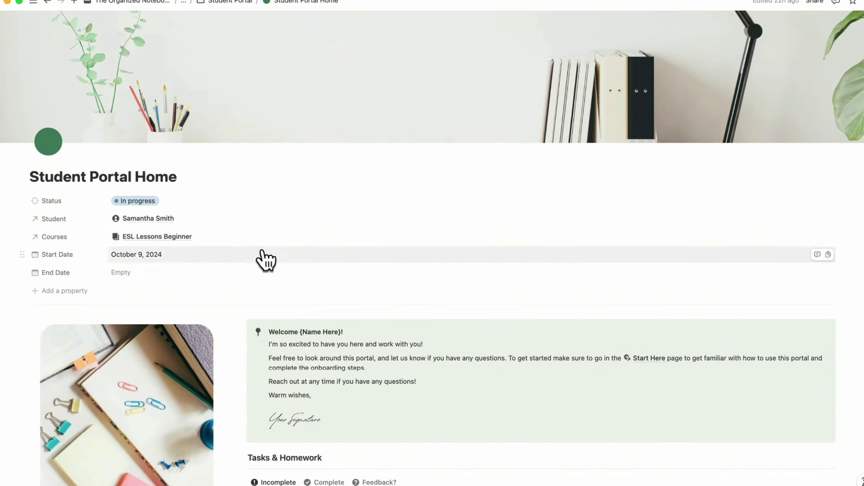
Look over Student Portal Home's welcome message, tasks and teaching schedule, briefly visiting the Start Here page.
{"action": "scroll", "coordinate": [201, 326], "scroll_direction": "down", "scroll_amount": 3}
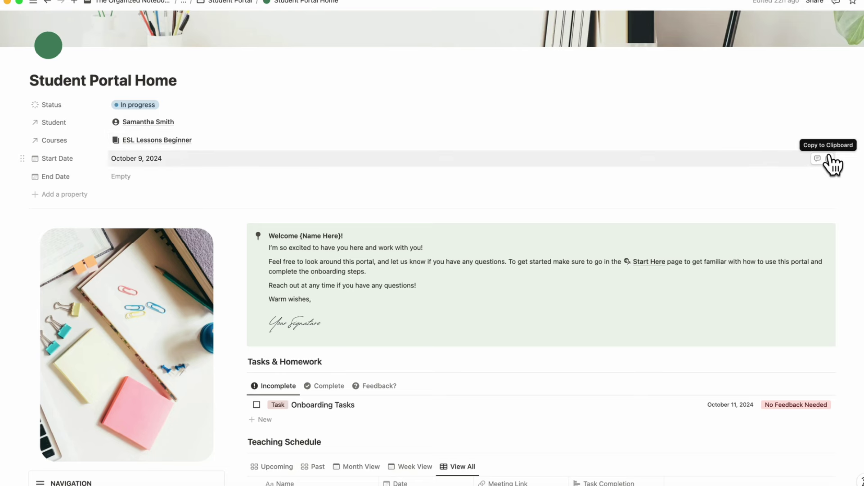
{"action": "scroll", "coordinate": [212, 158], "scroll_direction": "down", "scroll_amount": 1}
{"action": "scroll", "coordinate": [212, 158], "scroll_direction": "up", "scroll_amount": 5}
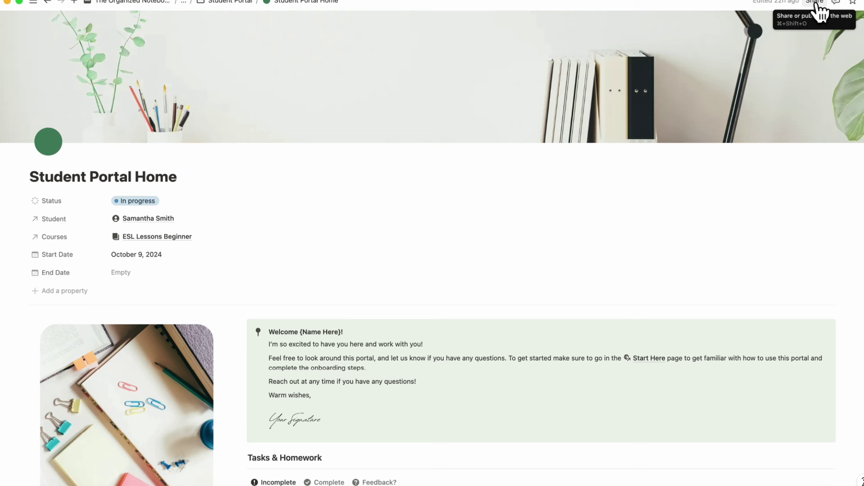
{"action": "scroll", "coordinate": [525, 342], "scroll_direction": "down", "scroll_amount": 8}
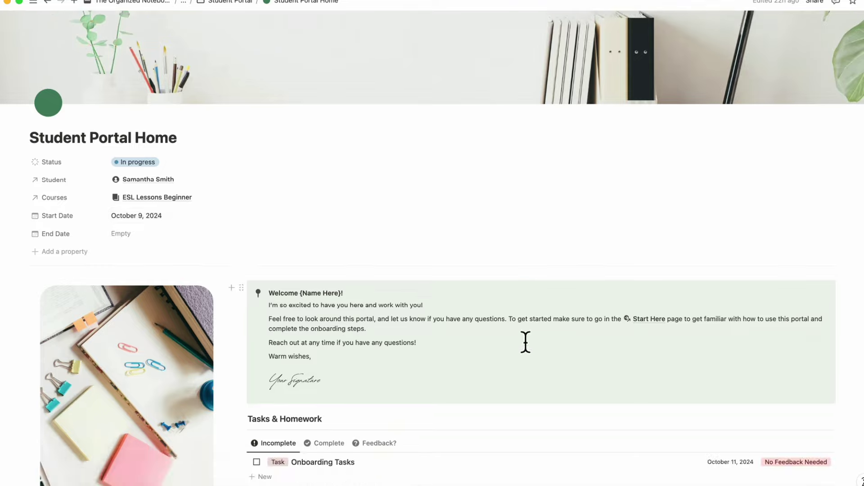
{"action": "left_click", "coordinate": [92, 222]}
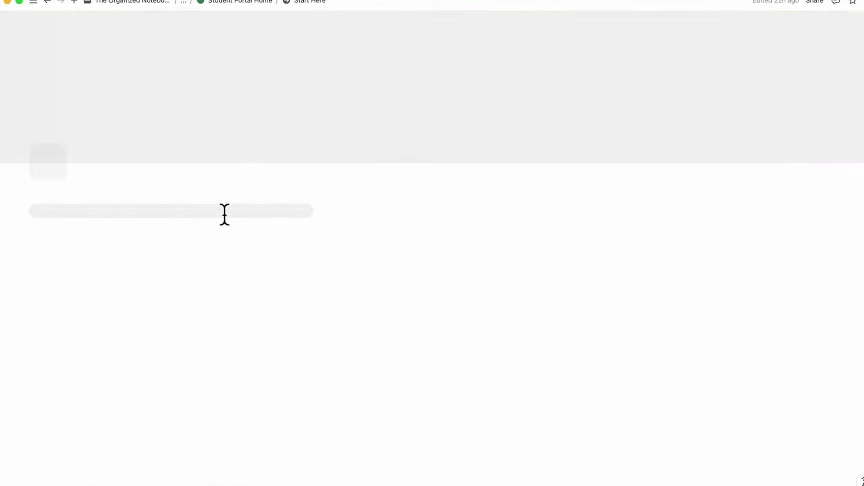
{"action": "key", "text": "super+bracketleft"}
{"action": "scroll", "coordinate": [270, 247], "scroll_direction": "down", "scroll_amount": 1}
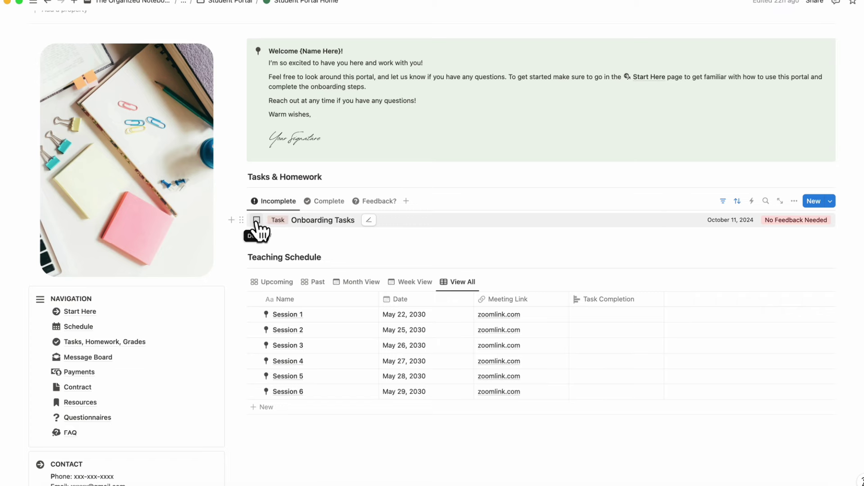
Open the invitation form for sharing Student Portal Home, and return to the Students Portals page.
{"action": "scroll", "coordinate": [256, 225], "scroll_direction": "up", "scroll_amount": 6}
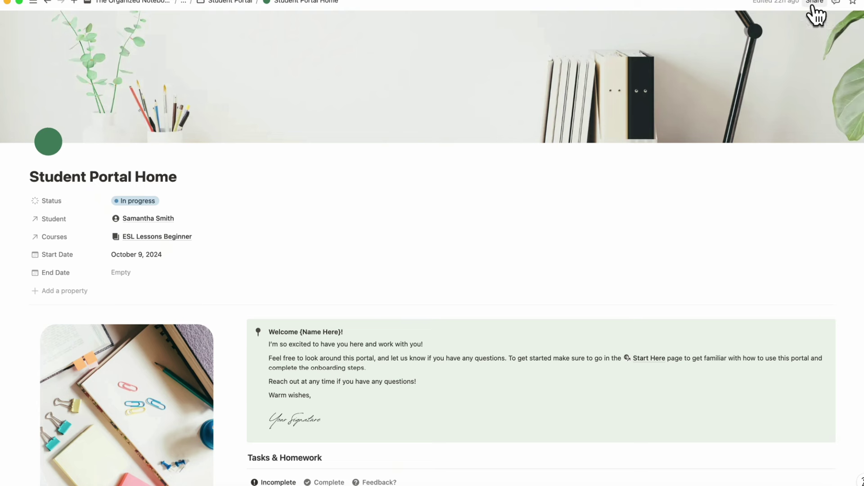
{"action": "left_click", "coordinate": [815, 3]}
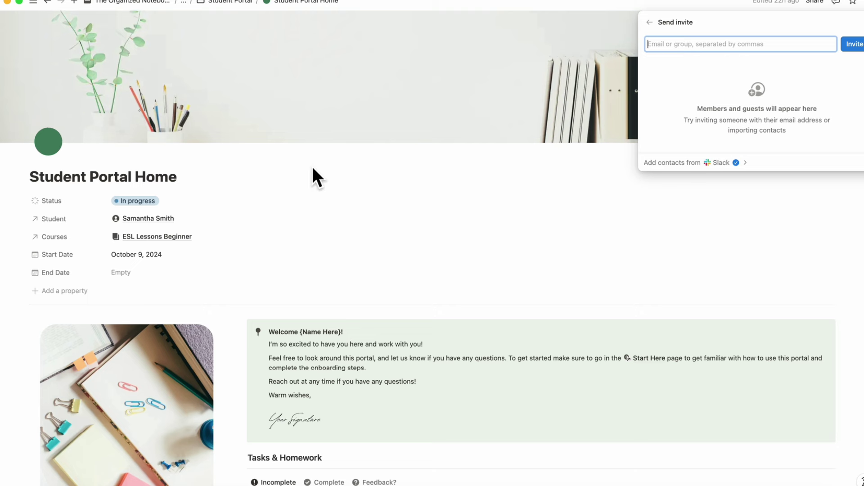
{"action": "left_click", "coordinate": [216, 3]}
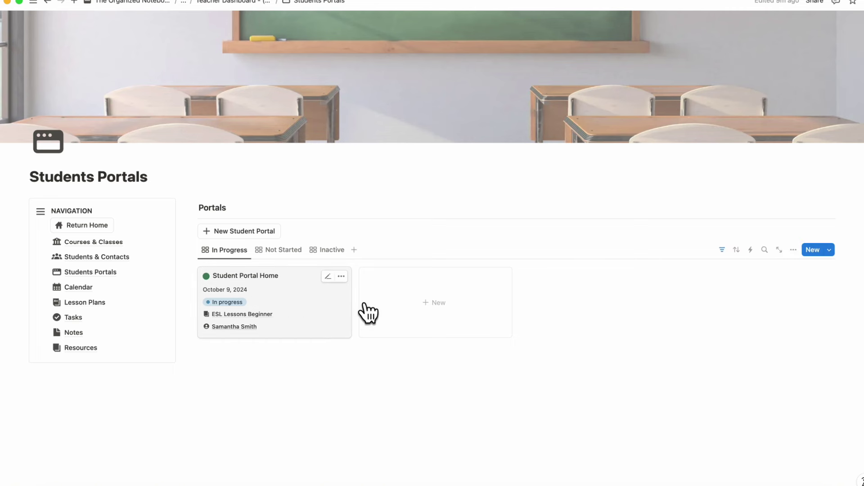
Open the Student Portal Home template of the Portals database for editing, examine its layout and close it.
{"action": "left_click", "coordinate": [829, 250]}
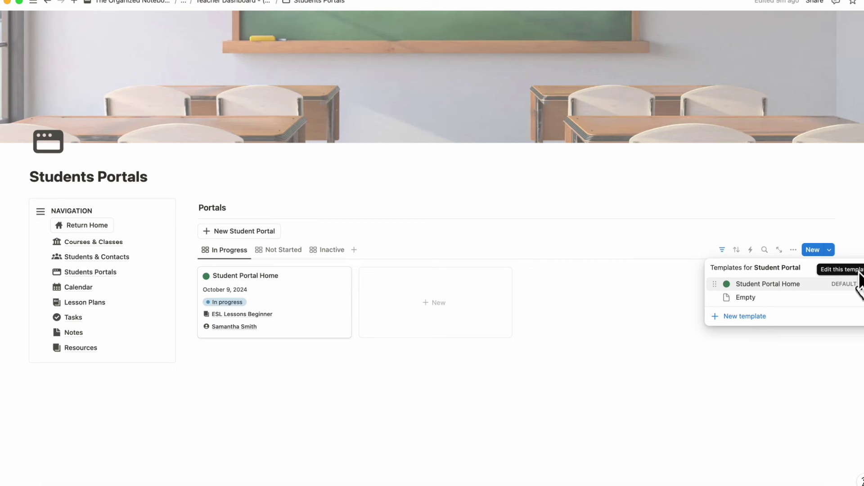
{"action": "left_click", "coordinate": [849, 250]}
{"action": "left_click", "coordinate": [829, 250]}
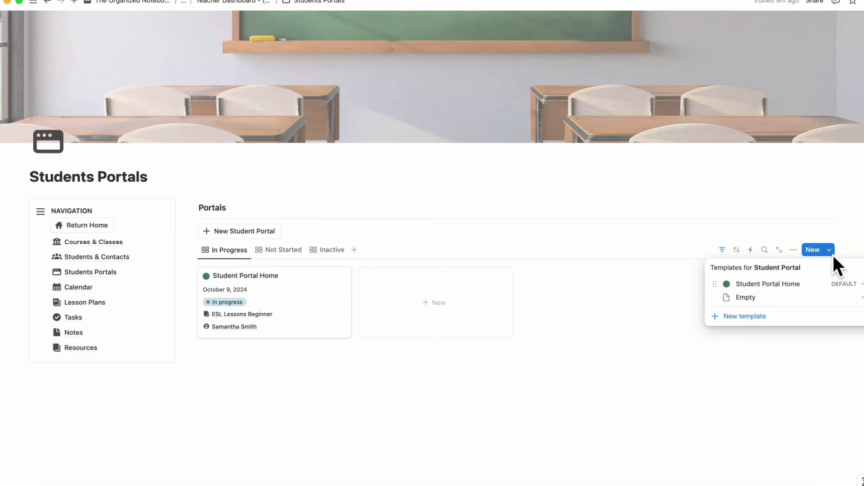
{"action": "left_click", "coordinate": [862, 284]}
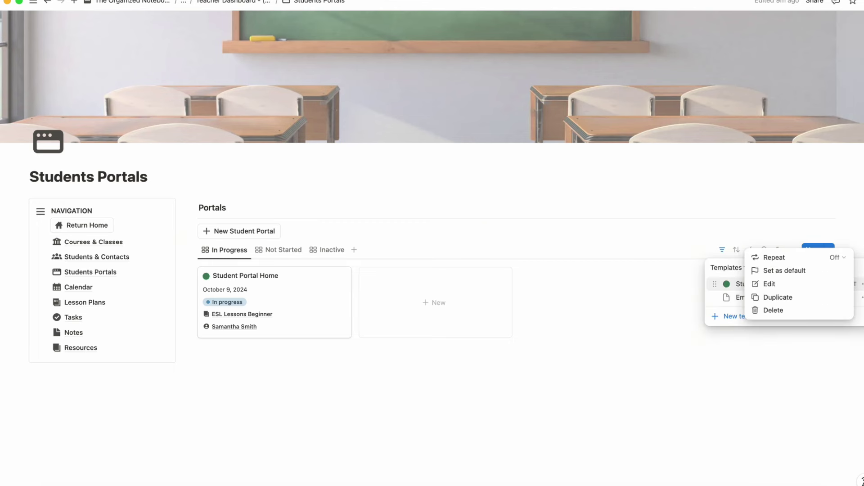
{"action": "left_click", "coordinate": [811, 288]}
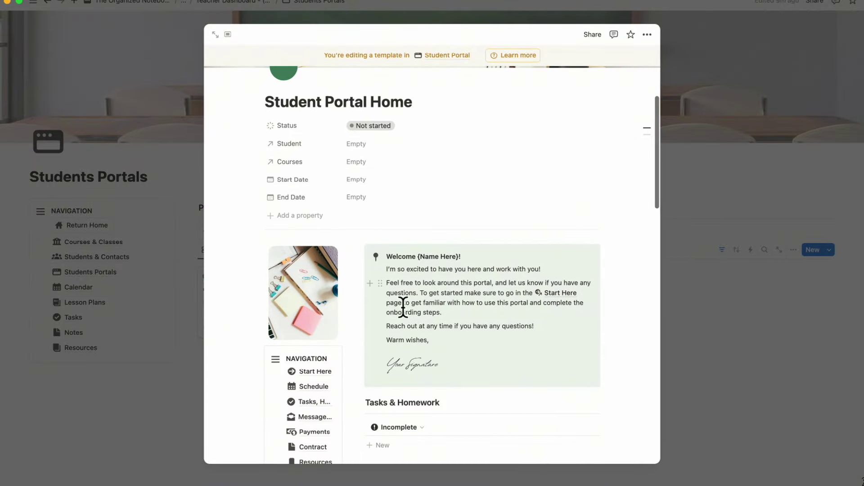
{"action": "scroll", "coordinate": [441, 322], "scroll_direction": "down", "scroll_amount": 5}
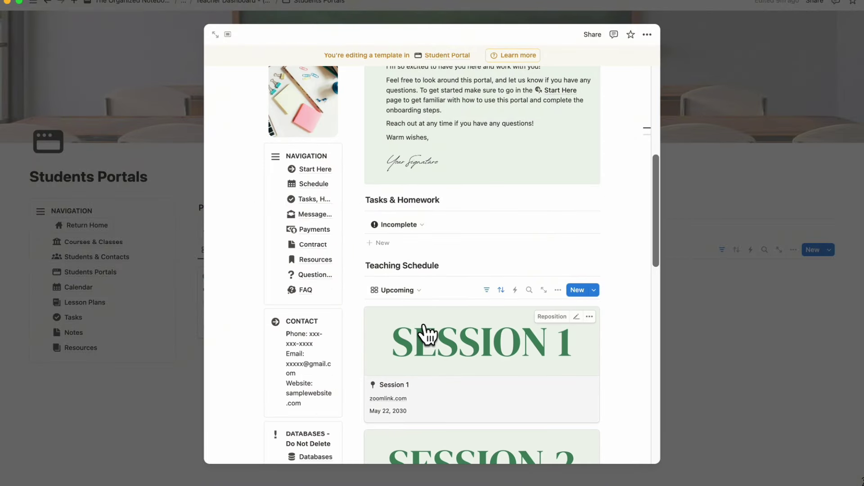
{"action": "left_click", "coordinate": [707, 194]}
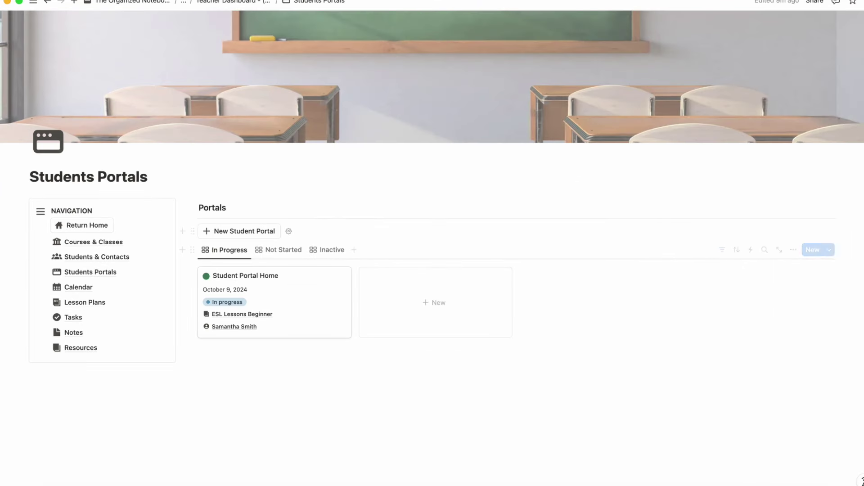
Create a new student portal and link it to the first listed student.
{"action": "left_click", "coordinate": [253, 232]}
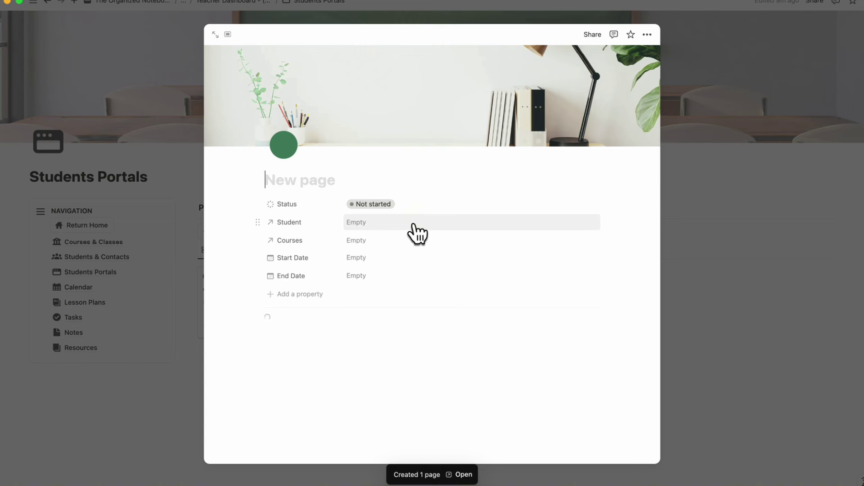
{"action": "left_click", "coordinate": [425, 227]}
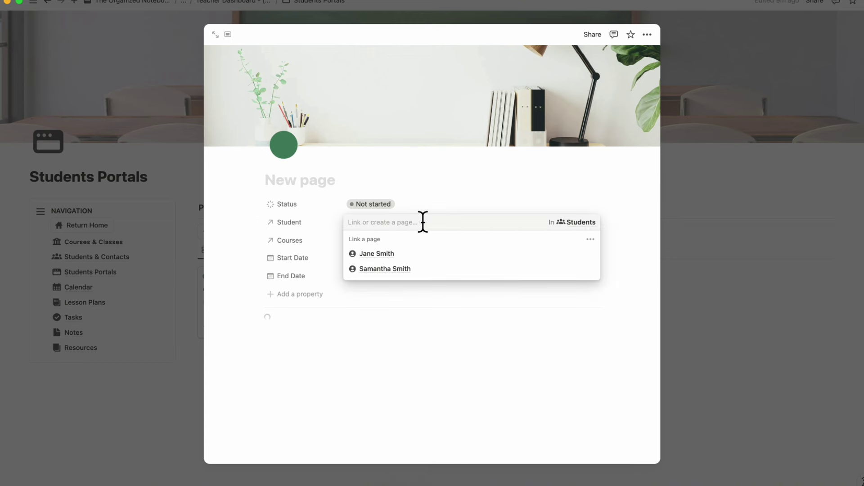
{"action": "left_click", "coordinate": [446, 253]}
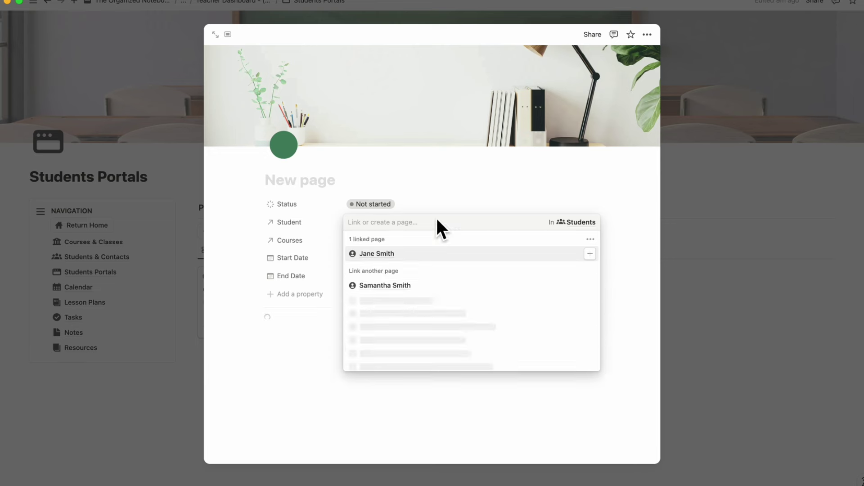
{"action": "left_click", "coordinate": [428, 195]}
Link the new portal to the ESL Lessons Beginner course, set its status to In progress and close it.
{"action": "left_click", "coordinate": [383, 245]}
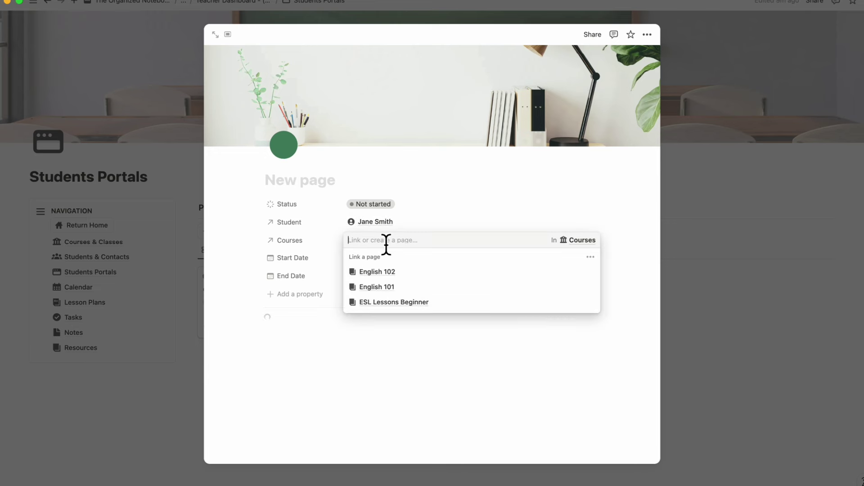
{"action": "left_click", "coordinate": [491, 306]}
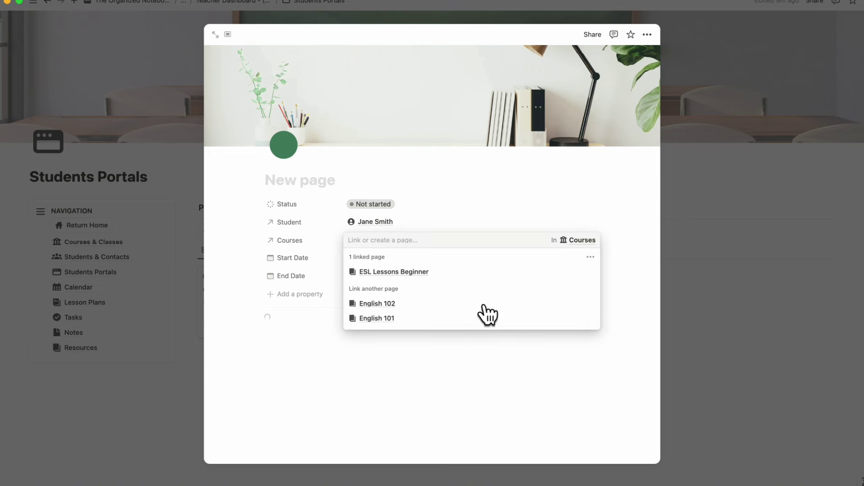
{"action": "left_click", "coordinate": [456, 199]}
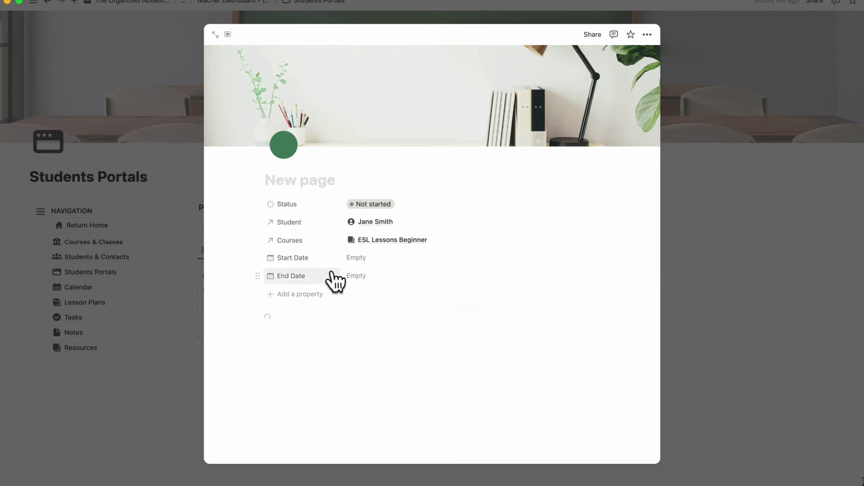
{"action": "left_click", "coordinate": [369, 205]}
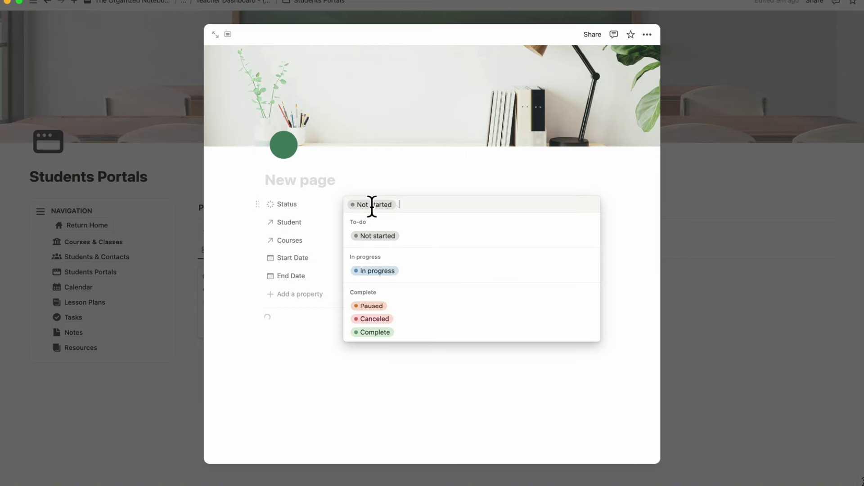
{"action": "left_click", "coordinate": [427, 271]}
{"action": "key", "text": "Escape"}
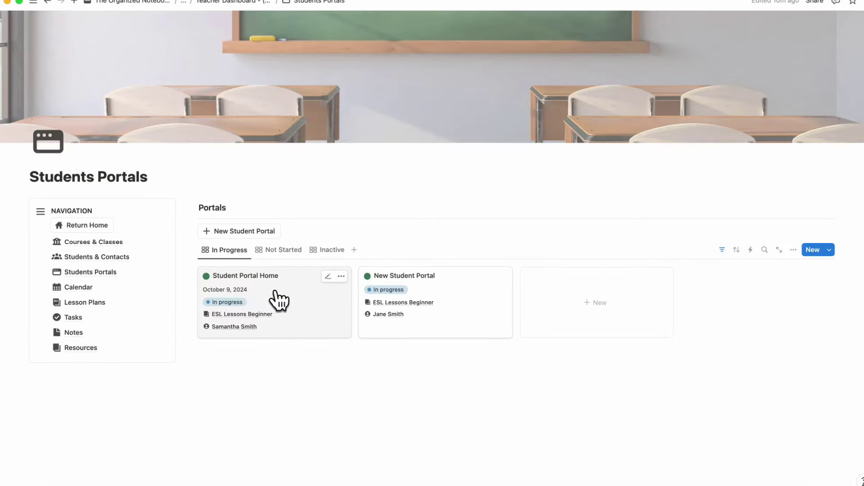
Create a new event in the dashboard's Calendar titled "1:1 meeting with student".
{"action": "left_click", "coordinate": [86, 294]}
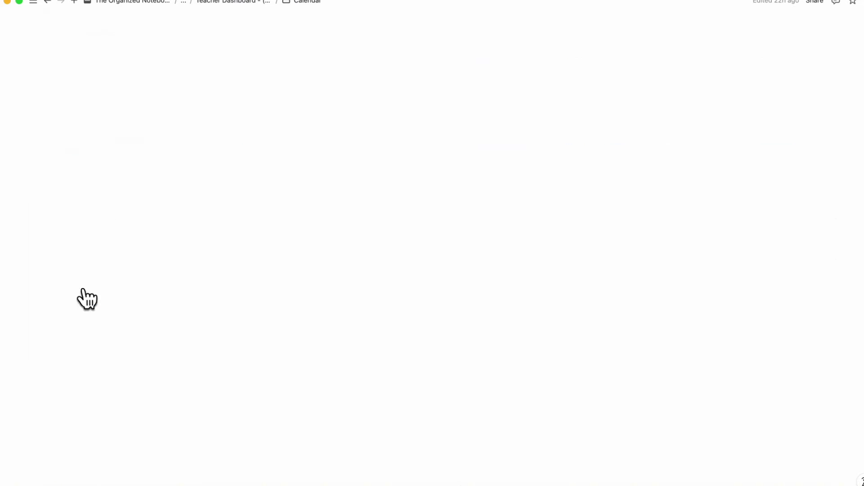
{"action": "scroll", "coordinate": [309, 189], "scroll_direction": "down", "scroll_amount": 5}
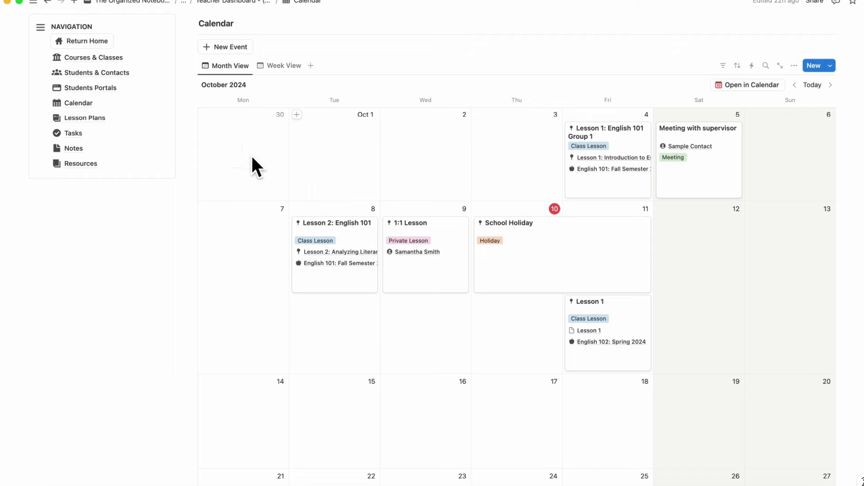
{"action": "left_click", "coordinate": [228, 50]}
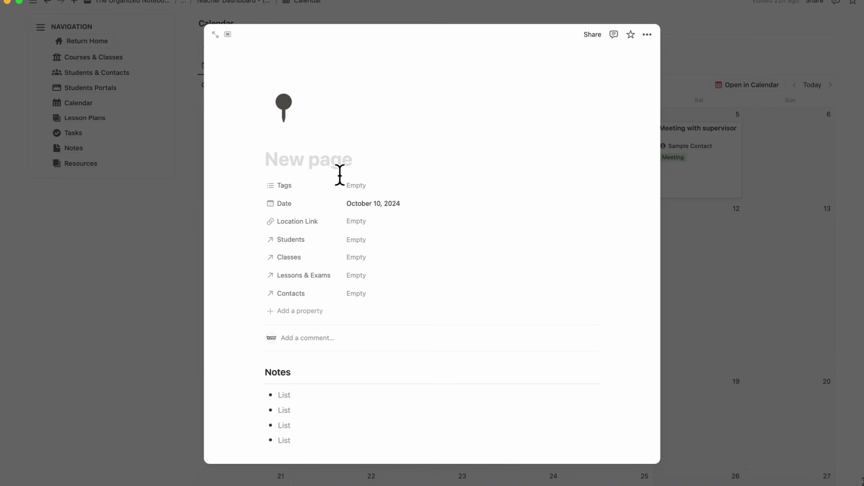
{"action": "type", "text": "1:1"}
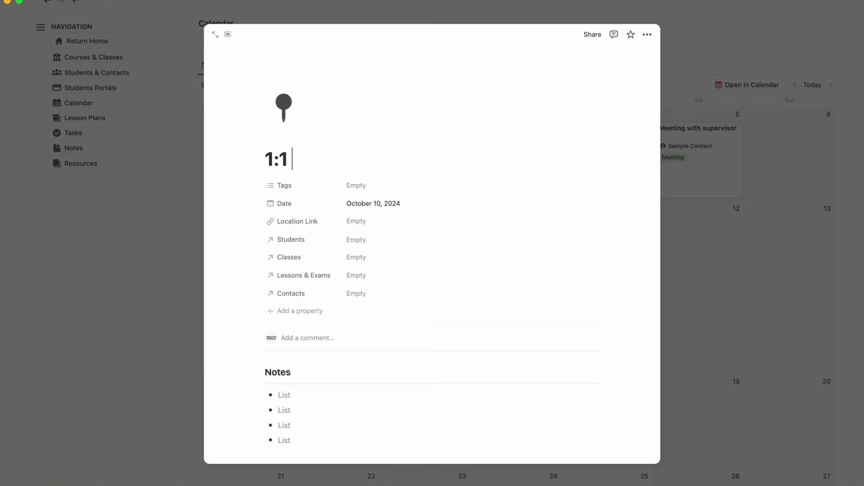
{"action": "type", "text": " meeting with stud"}
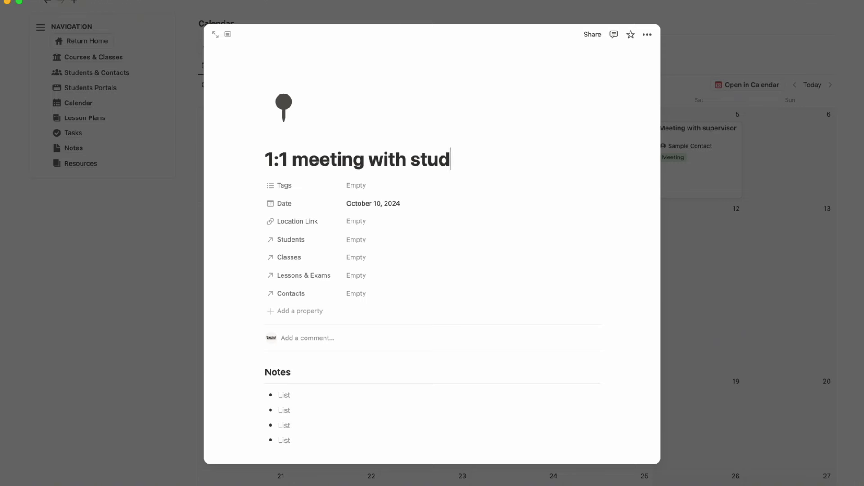
{"action": "type", "text": "ent"}
Link the first listed student to the meeting event, tag it as Meeting and close it.
{"action": "left_click", "coordinate": [396, 243]}
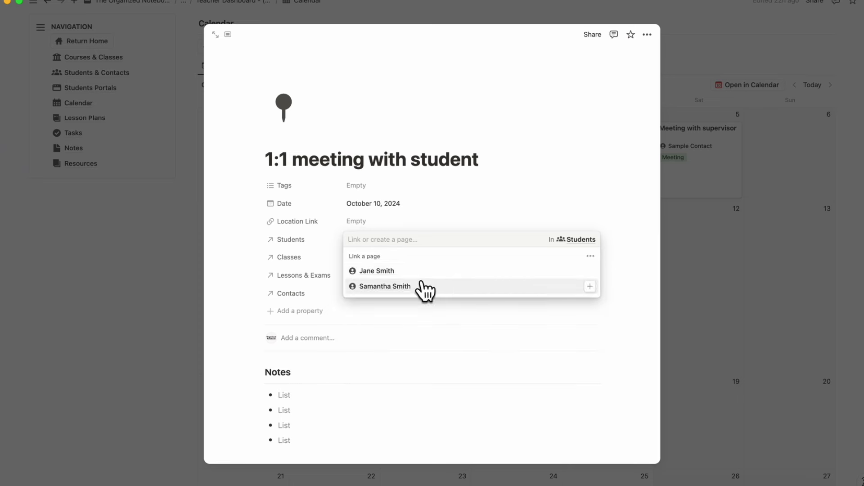
{"action": "left_click", "coordinate": [421, 270]}
{"action": "left_click", "coordinate": [463, 190]}
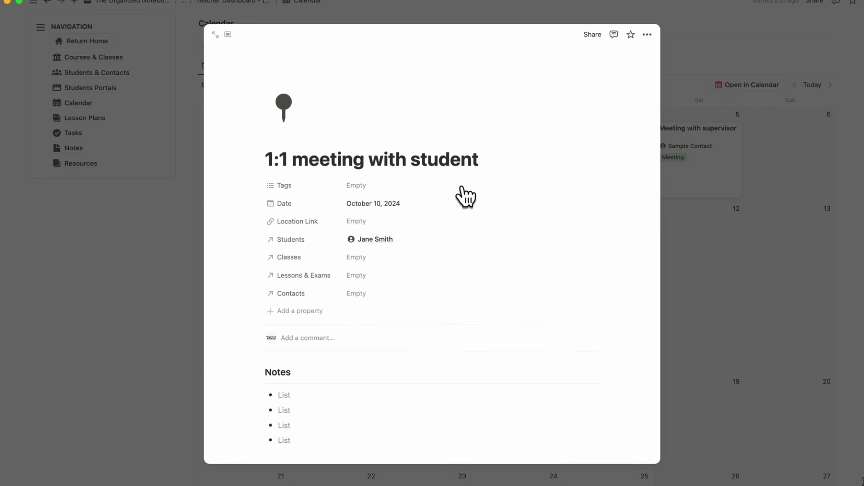
{"action": "left_click", "coordinate": [385, 186]}
{"action": "left_click", "coordinate": [401, 217]}
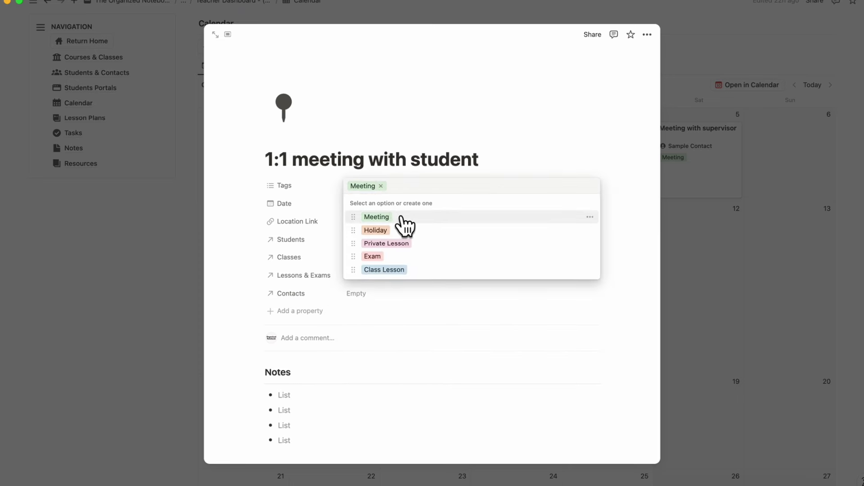
{"action": "left_click", "coordinate": [435, 178]}
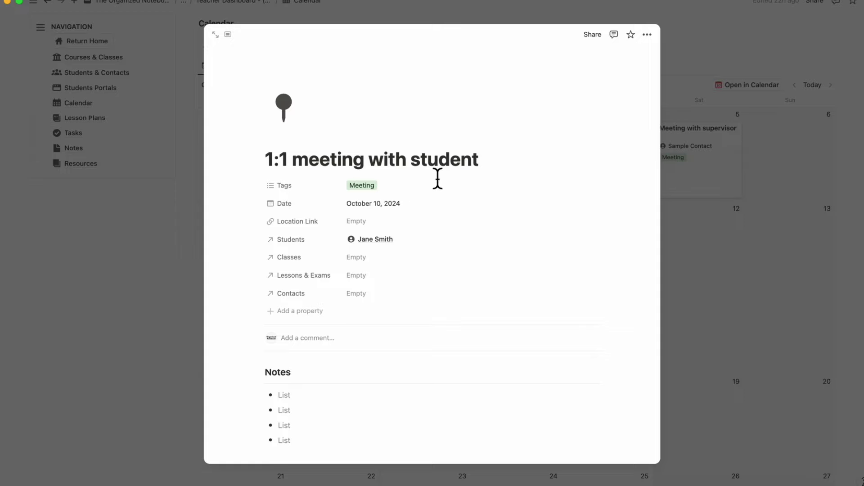
{"action": "left_click", "coordinate": [733, 237]}
Open the School Holiday event in the October calendar, view its date range and close it.
{"action": "left_click", "coordinate": [555, 265]}
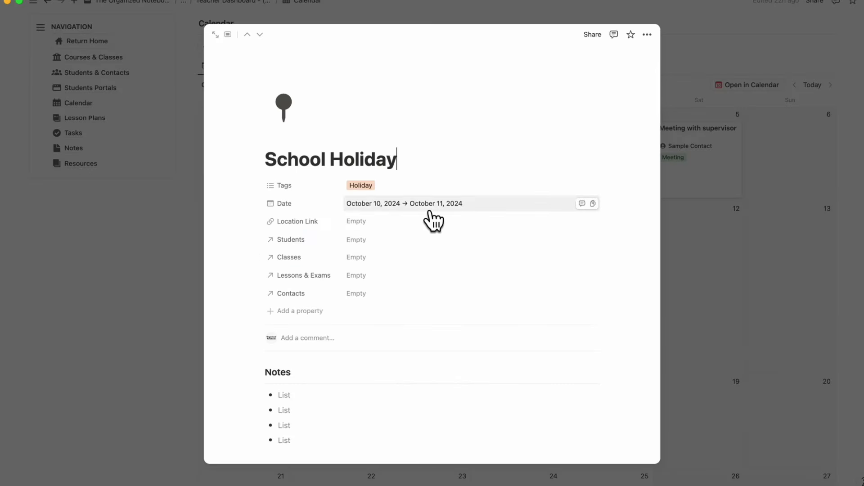
{"action": "left_click", "coordinate": [721, 266]}
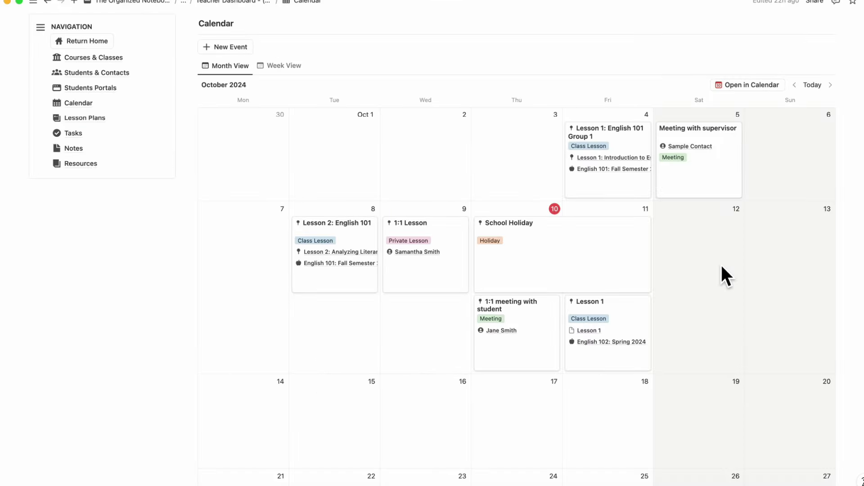
Link Lesson 1 of English 102 to the 1:1 Lesson event's Lessons & Exams property.
{"action": "left_click", "coordinate": [389, 273]}
{"action": "left_click", "coordinate": [390, 277]}
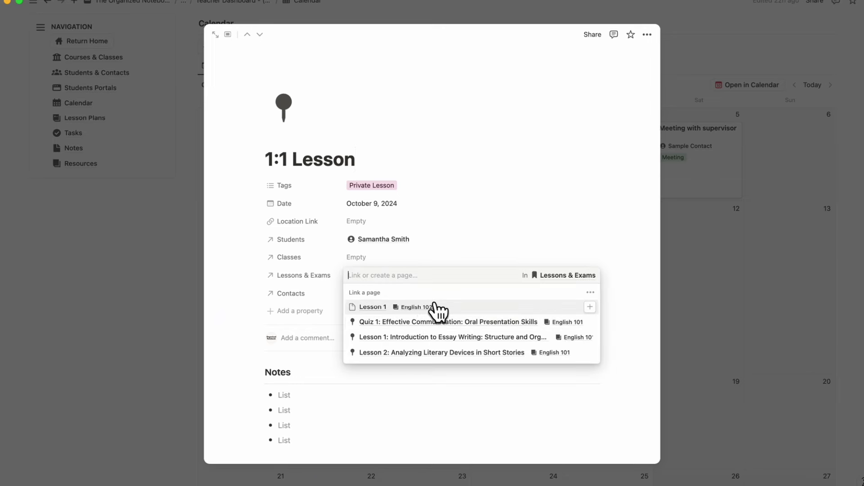
{"action": "left_click", "coordinate": [459, 310]}
{"action": "left_click", "coordinate": [455, 243]}
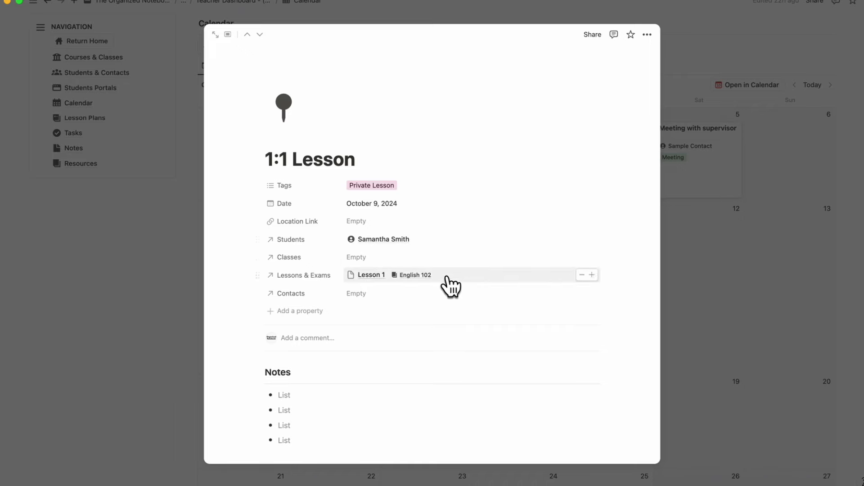
Add a 10:00 AM time to the date of the "1:1 meeting with student" event and close it.
{"action": "left_click", "coordinate": [705, 249]}
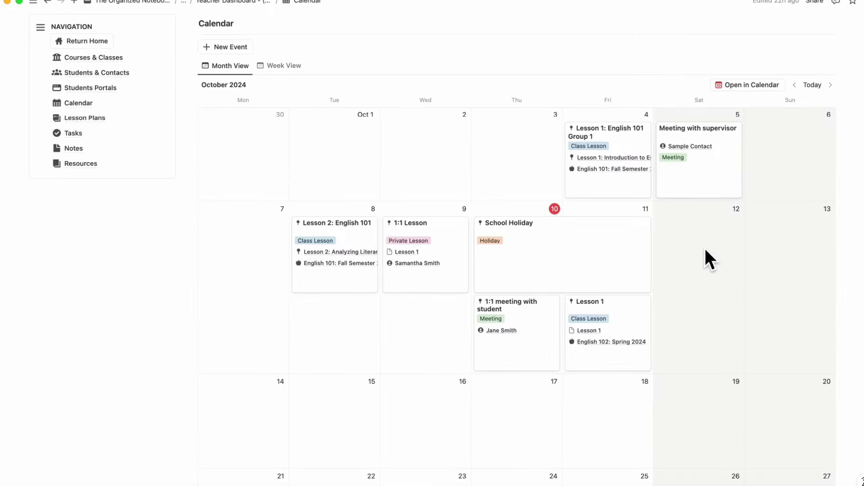
{"action": "left_click", "coordinate": [538, 349]}
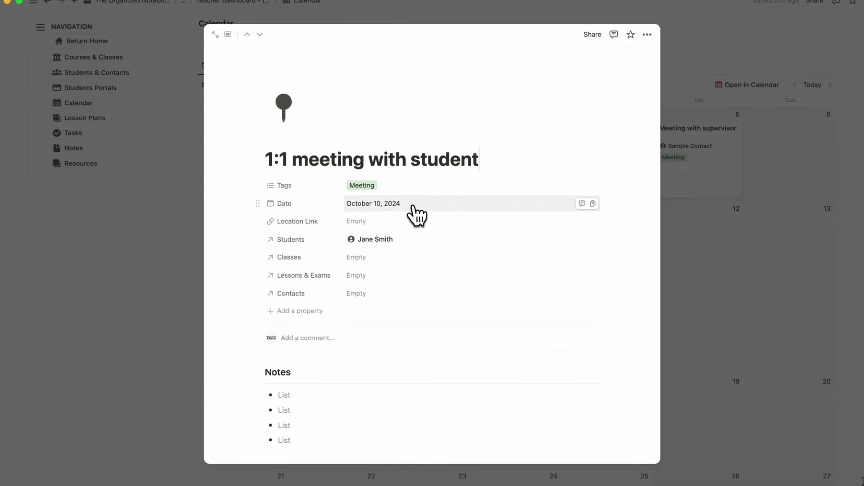
{"action": "left_click", "coordinate": [417, 208]}
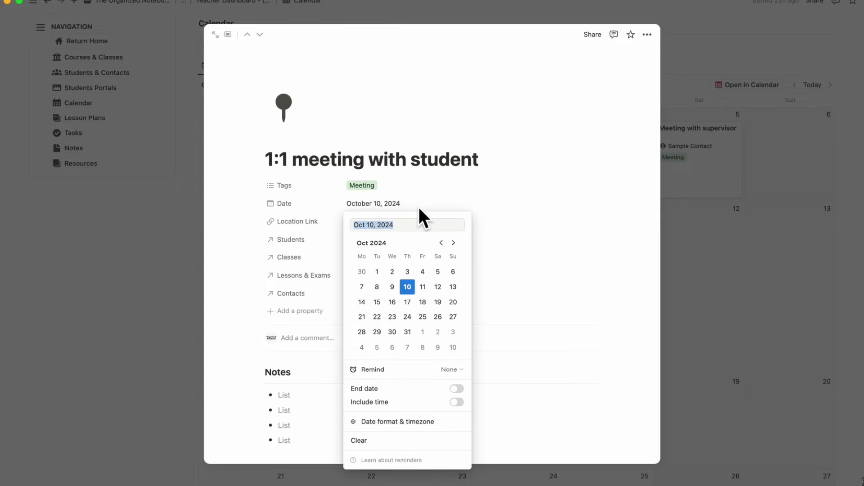
{"action": "left_click", "coordinate": [456, 402]}
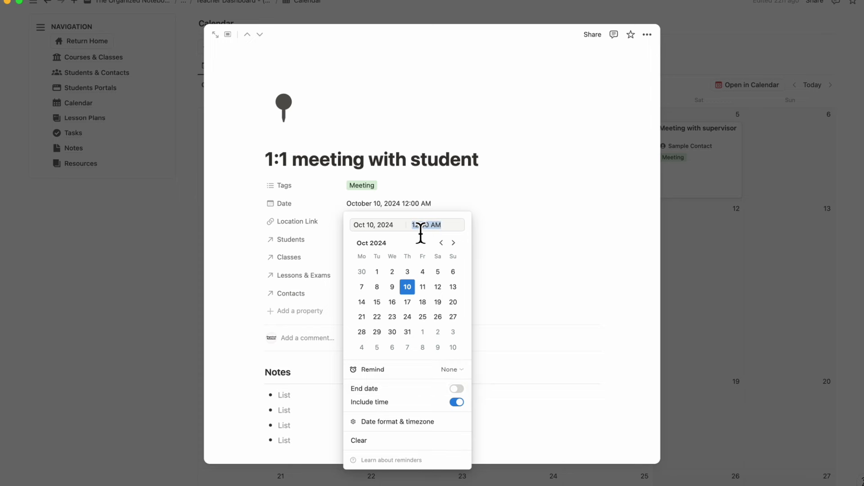
{"action": "key", "text": "Escape"}
{"action": "key", "text": "Escape"}
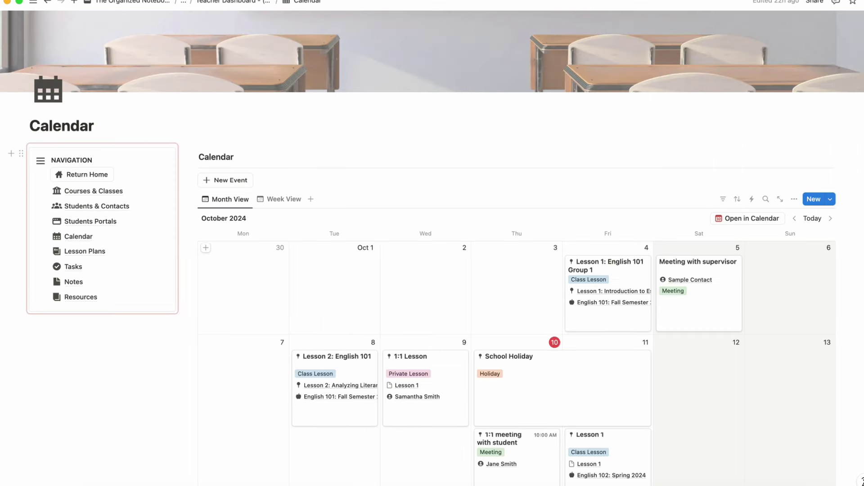
On the Lesson Plans page, reorder the Lesson Plans & Exams course groups so English 102 comes before No Courses.
{"action": "left_click", "coordinate": [88, 251]}
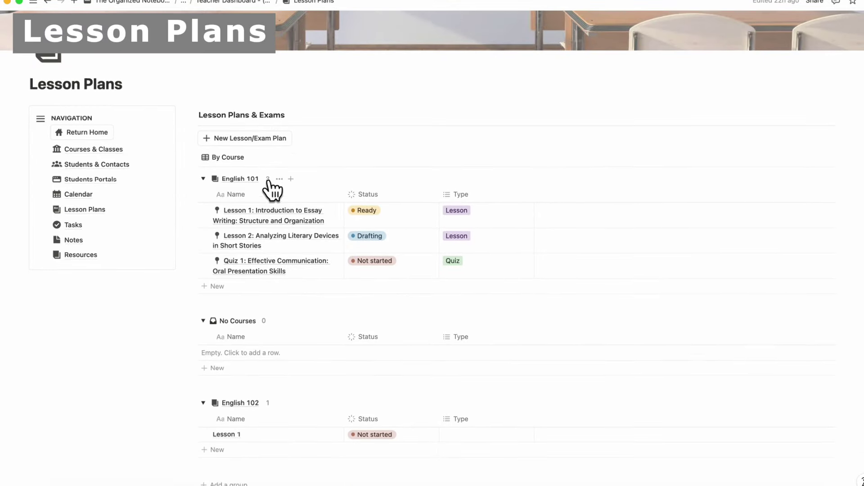
{"action": "scroll", "coordinate": [306, 276], "scroll_direction": "down", "scroll_amount": 3}
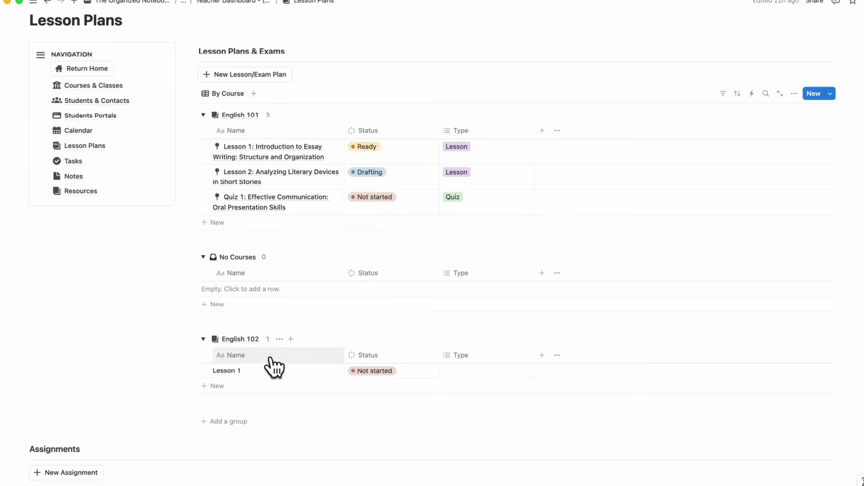
{"action": "left_click", "coordinate": [794, 93]}
{"action": "left_click", "coordinate": [818, 250]}
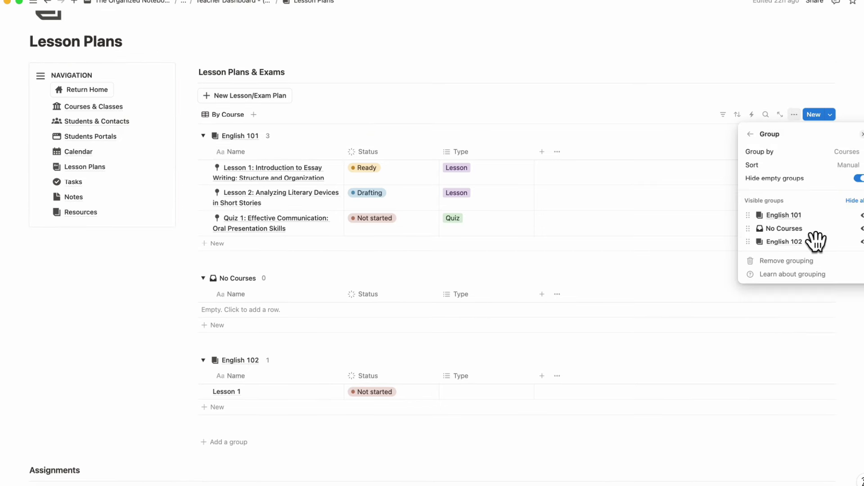
{"action": "mouse_move", "coordinate": [779, 233]}
{"action": "left_mouse_down"}
{"action": "mouse_move", "coordinate": [747, 239]}
{"action": "mouse_move", "coordinate": [763, 238]}
{"action": "left_mouse_up"}
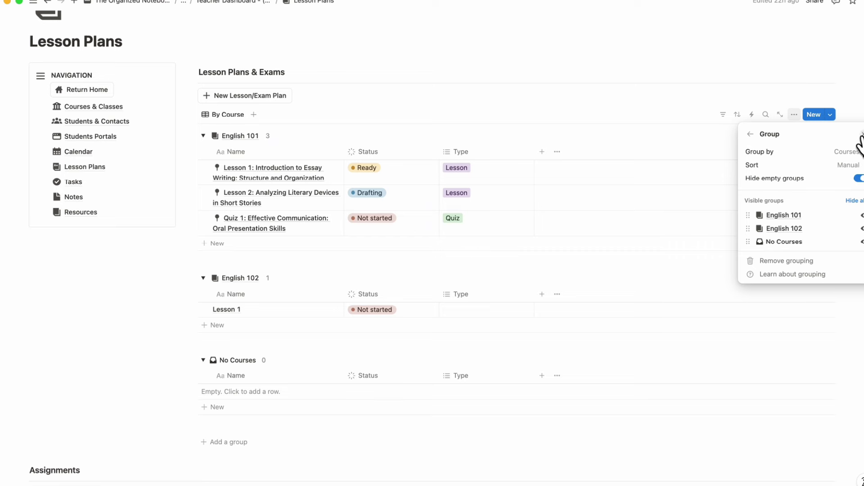
{"action": "key", "text": "Escape"}
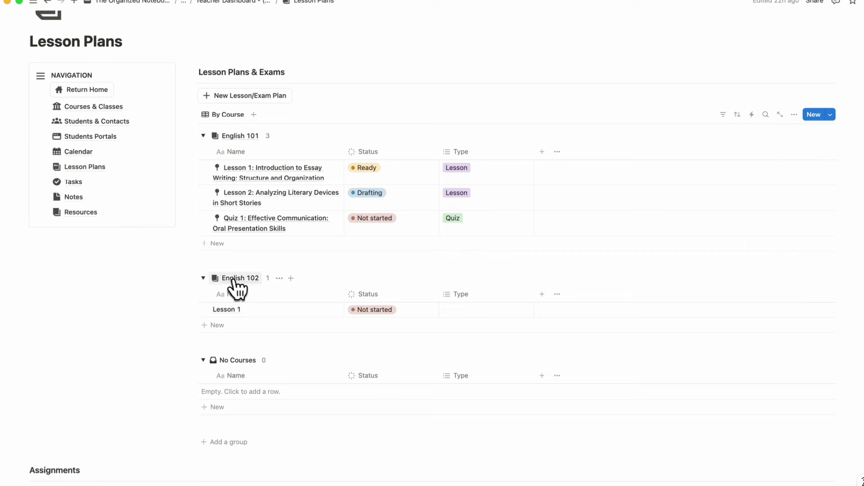
Add two entries named Lesson 2 and Lesson 3 to the English 102 group of Lesson Plans & Exams.
{"action": "left_click", "coordinate": [251, 328]}
{"action": "type", "text": "Lesson 2"}
{"action": "left_click", "coordinate": [282, 341]}
{"action": "type", "text": "Les"}
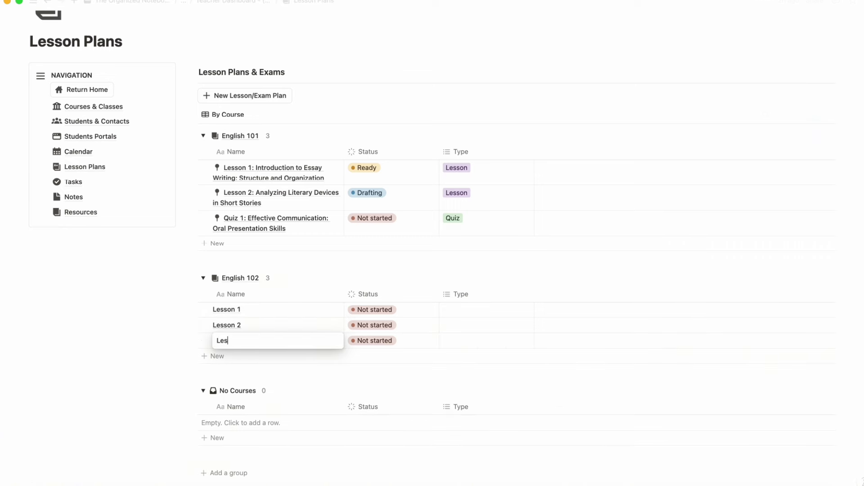
{"action": "type", "text": "son 3"}
{"action": "key", "text": "Return"}
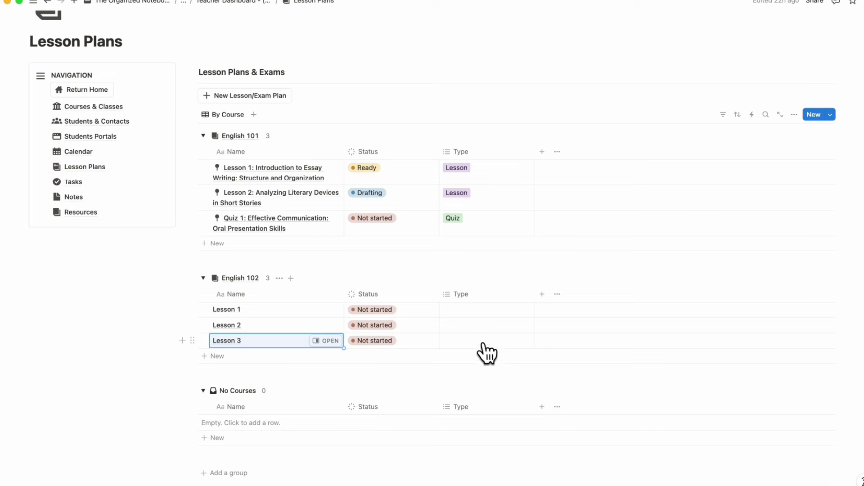
Open English 102's Lesson 3, apply the New Lesson Plan template and set its type to Lesson.
{"action": "left_click", "coordinate": [324, 341]}
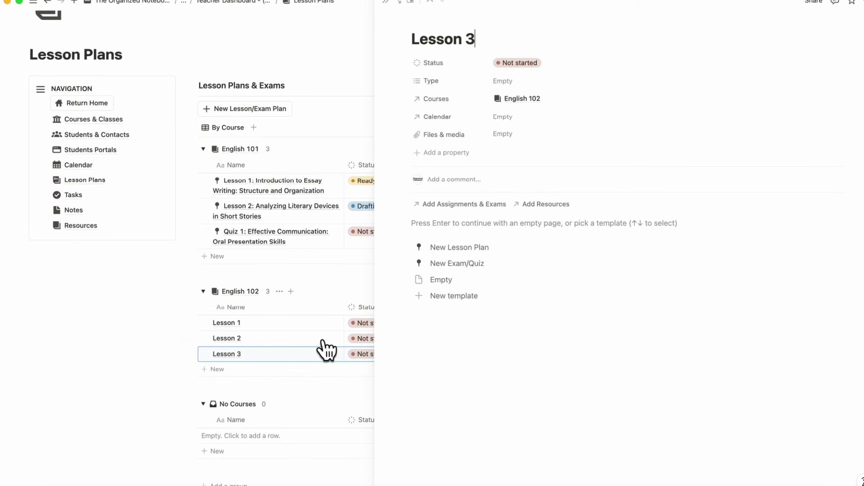
{"action": "left_click", "coordinate": [490, 253]}
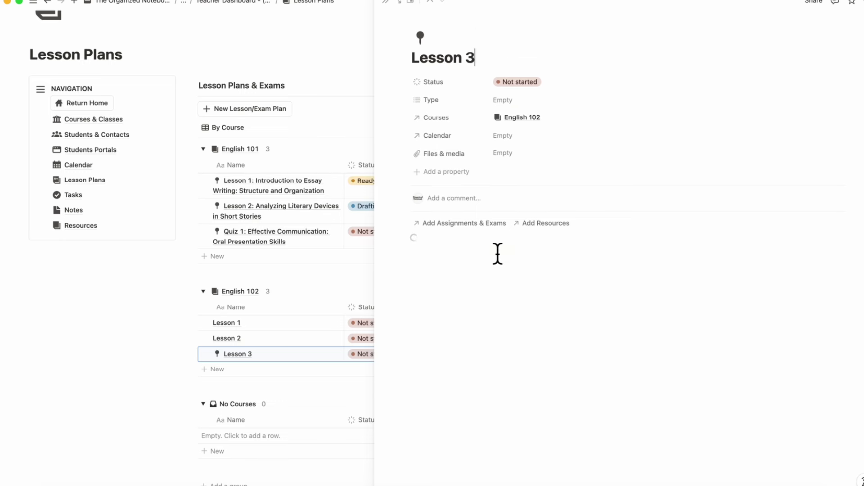
{"action": "left_click", "coordinate": [532, 102]}
{"action": "left_click", "coordinate": [562, 131]}
{"action": "left_click", "coordinate": [581, 62]}
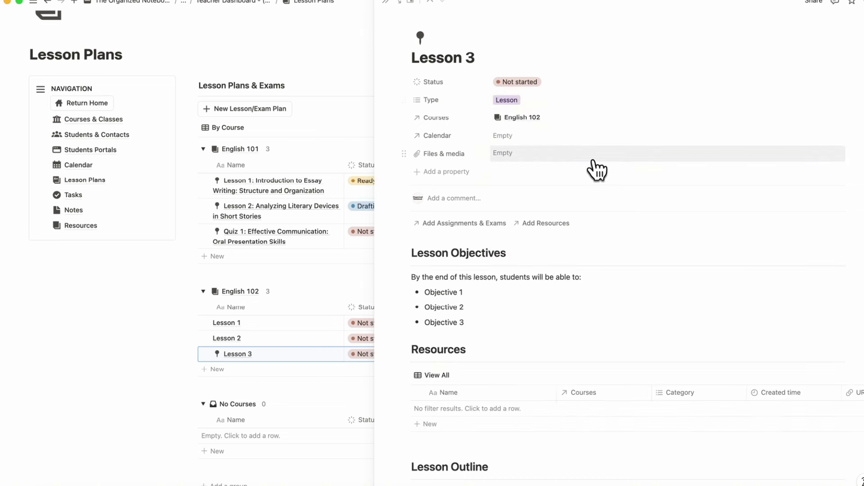
Look through all sections of the Lesson 3 plan, and check the calendar link in English 101's Lesson 1.
{"action": "scroll", "coordinate": [545, 230], "scroll_direction": "down", "scroll_amount": 3}
{"action": "scroll", "coordinate": [466, 220], "scroll_direction": "down", "scroll_amount": 2}
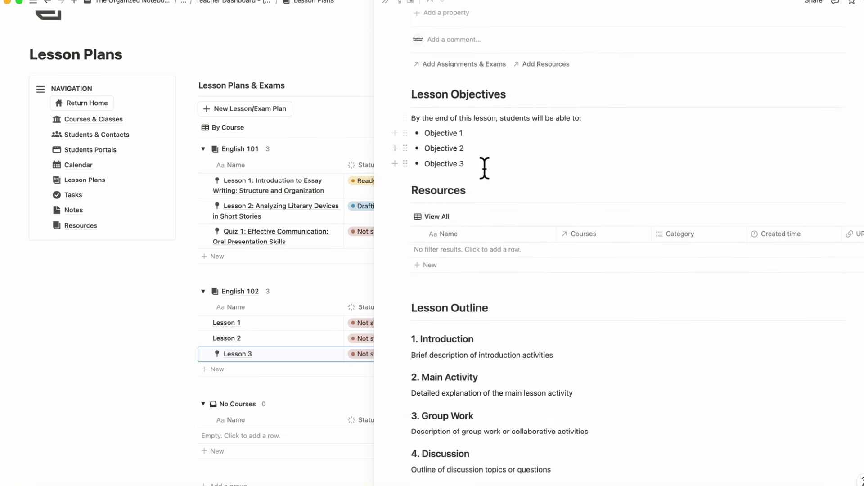
{"action": "scroll", "coordinate": [485, 185], "scroll_direction": "down", "scroll_amount": 4}
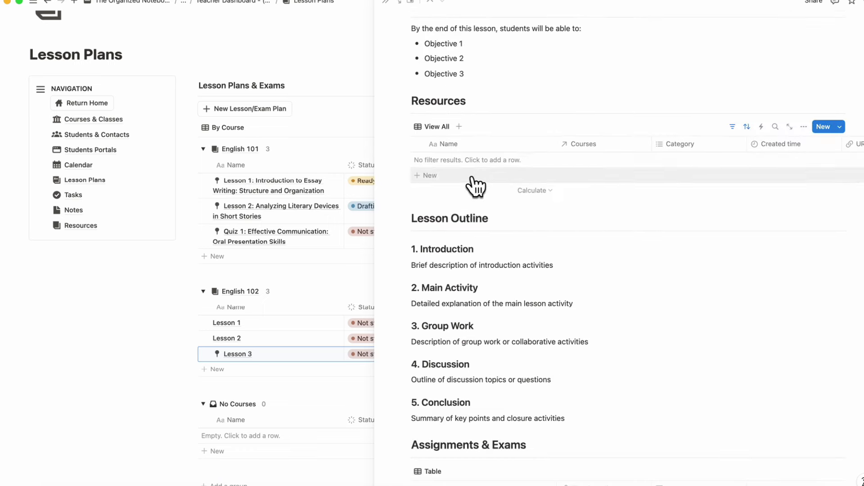
{"action": "scroll", "coordinate": [544, 180], "scroll_direction": "down", "scroll_amount": 4}
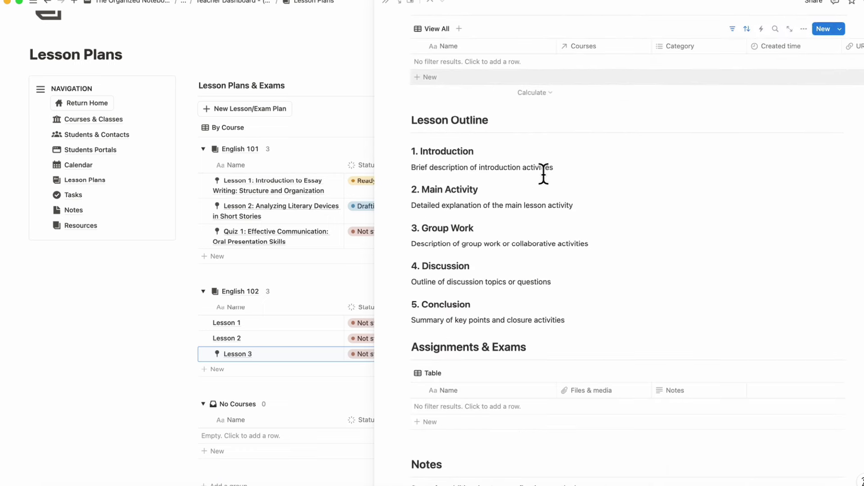
{"action": "scroll", "coordinate": [511, 325], "scroll_direction": "down", "scroll_amount": 3}
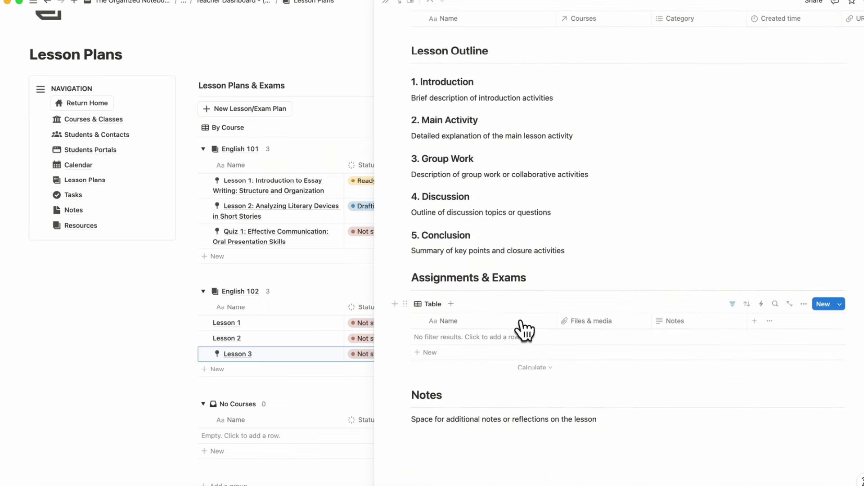
{"action": "scroll", "coordinate": [452, 369], "scroll_direction": "up", "scroll_amount": 18}
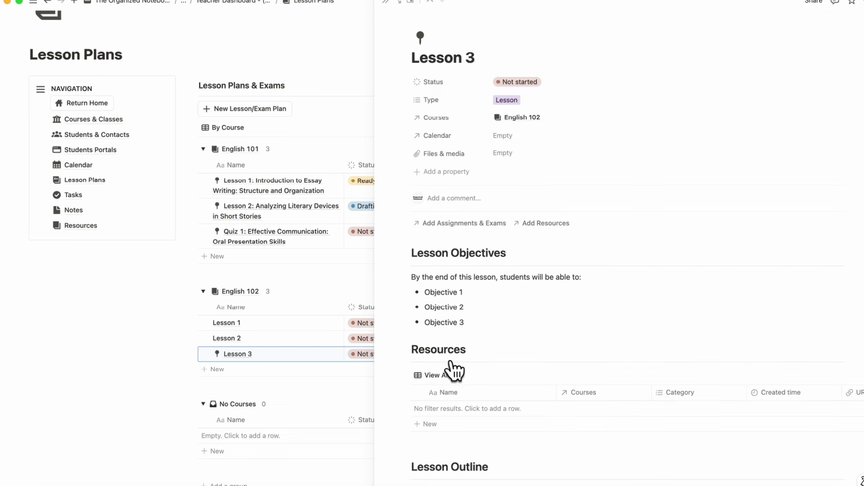
{"action": "left_click", "coordinate": [387, 7]}
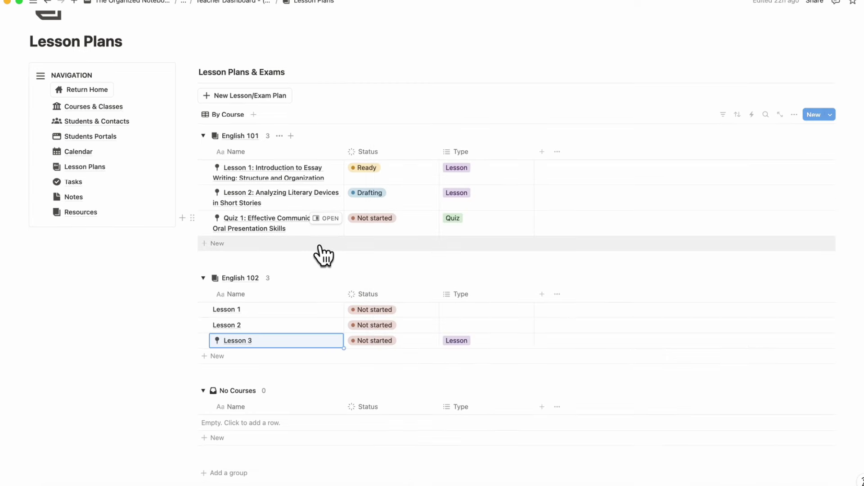
{"action": "left_click", "coordinate": [326, 171]}
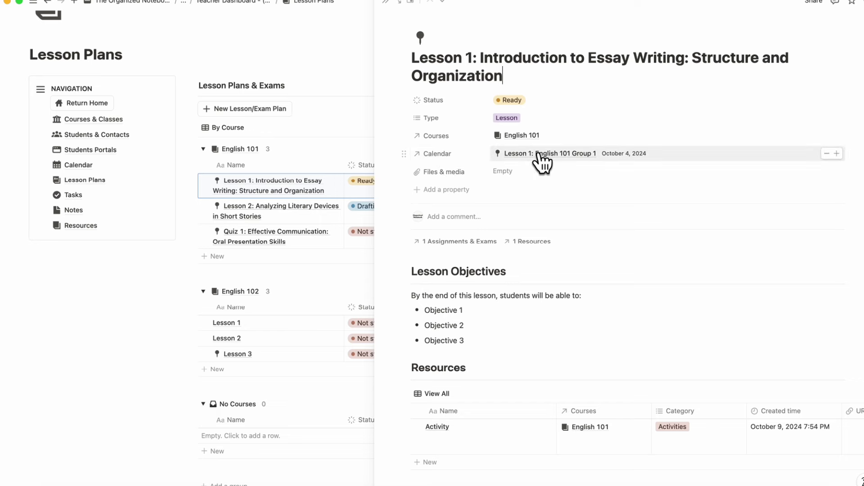
{"action": "left_click", "coordinate": [386, 7]}
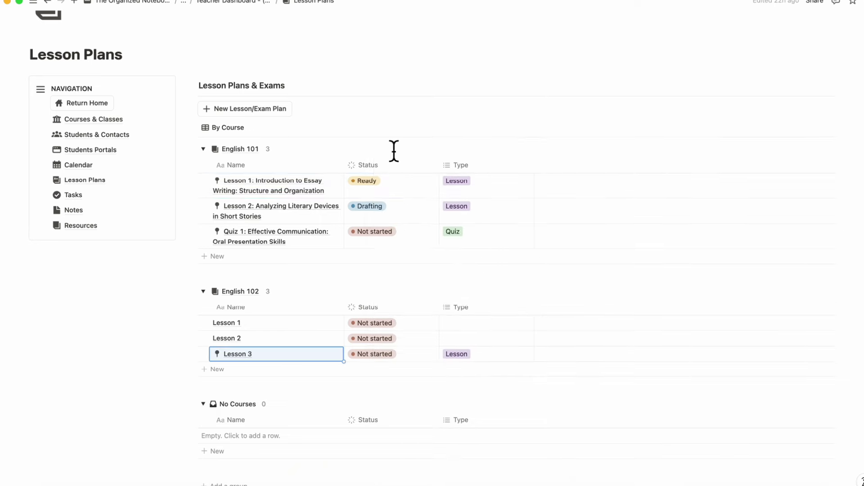
Add an entry named Quiz 1 to the English 102 group and set its type to Quiz.
{"action": "scroll", "coordinate": [389, 67], "scroll_direction": "down", "scroll_amount": 3}
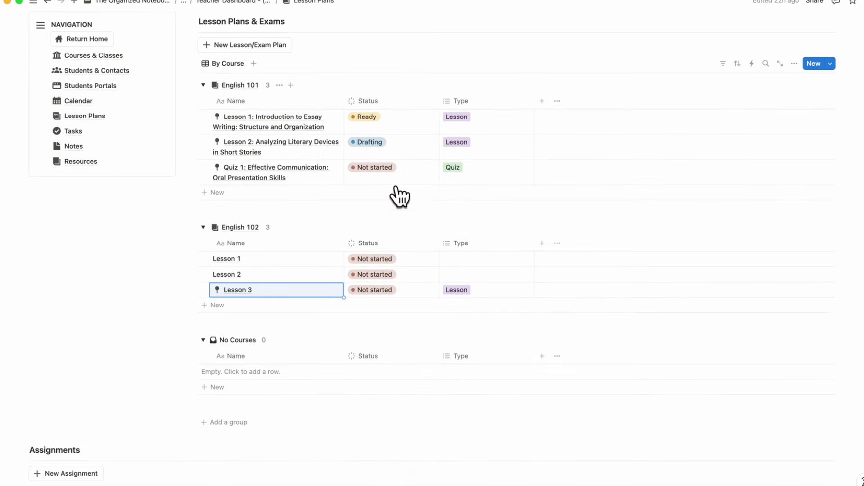
{"action": "left_click", "coordinate": [282, 309]}
{"action": "type", "text": "Quiz 1"}
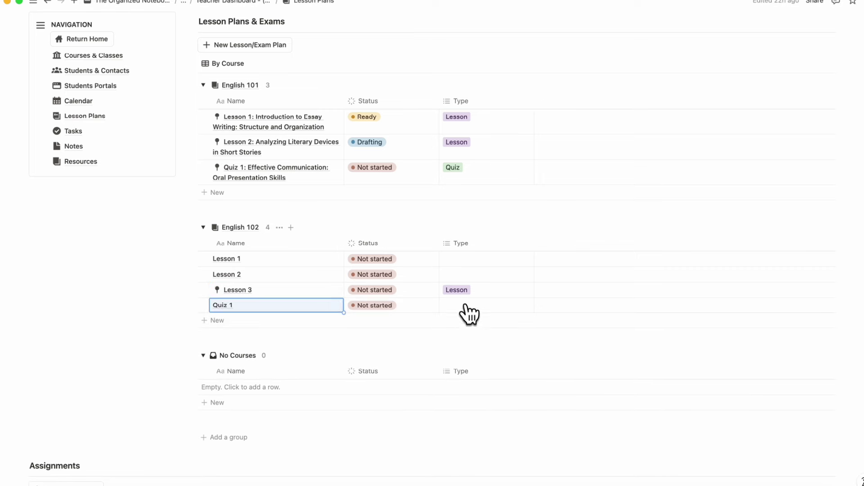
{"action": "left_click", "coordinate": [468, 312]}
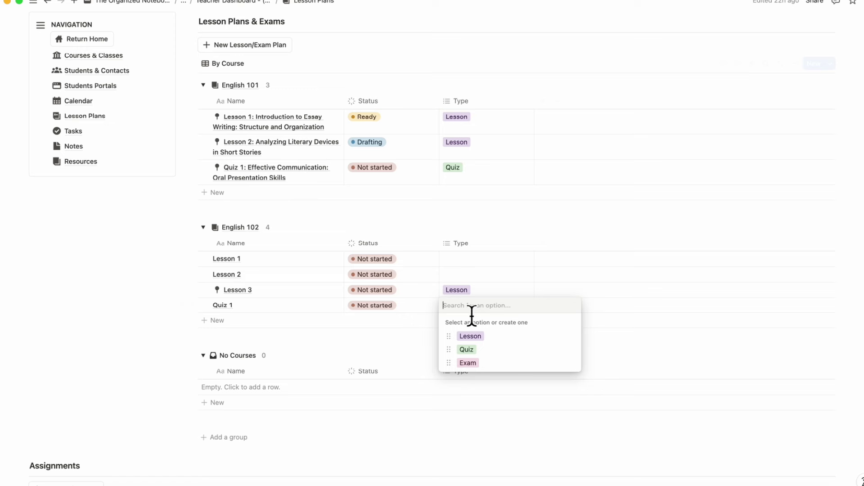
{"action": "left_click", "coordinate": [499, 355]}
{"action": "key", "text": "Escape"}
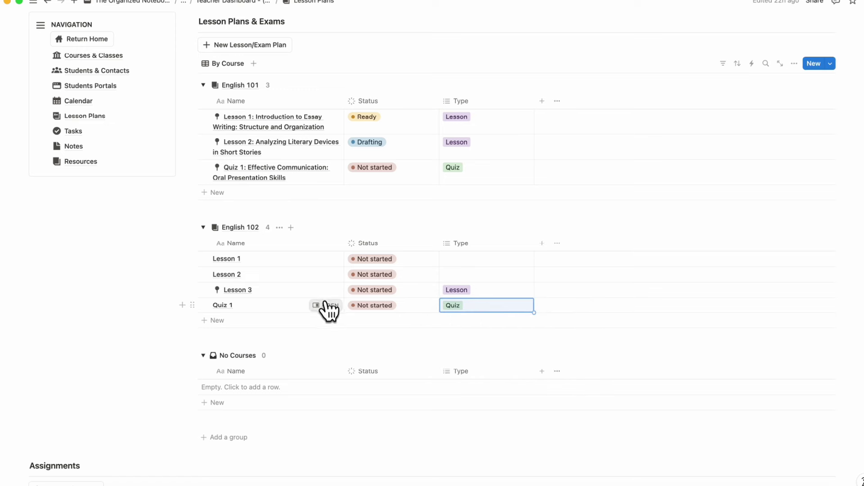
Apply the New Exam/Quiz template to English 102's Quiz 1 page and close it.
{"action": "left_click", "coordinate": [327, 306]}
{"action": "left_click", "coordinate": [486, 264]}
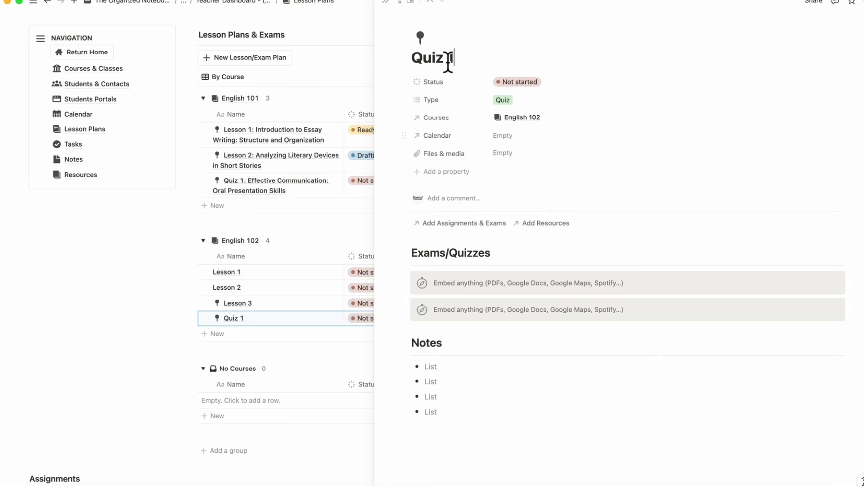
{"action": "left_click", "coordinate": [386, 5]}
Create a new assignment in the Assignments section and link it to the English 102 course.
{"action": "scroll", "coordinate": [203, 363], "scroll_direction": "down", "scroll_amount": 6}
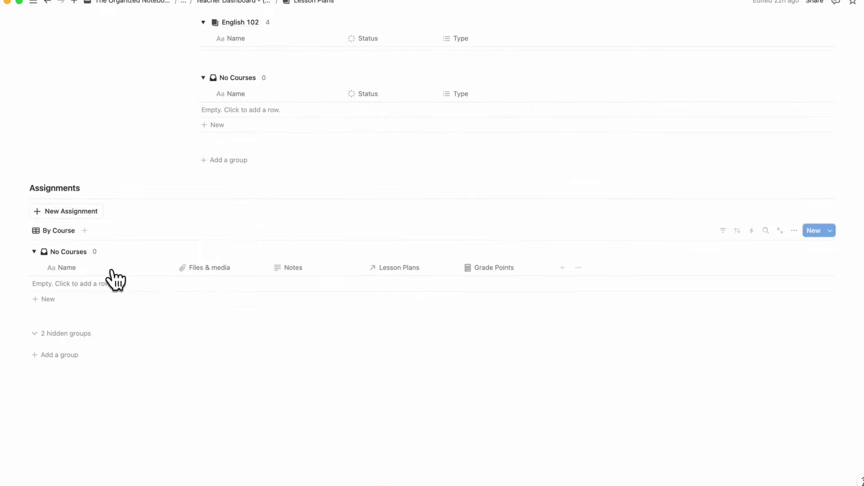
{"action": "left_click", "coordinate": [55, 219]}
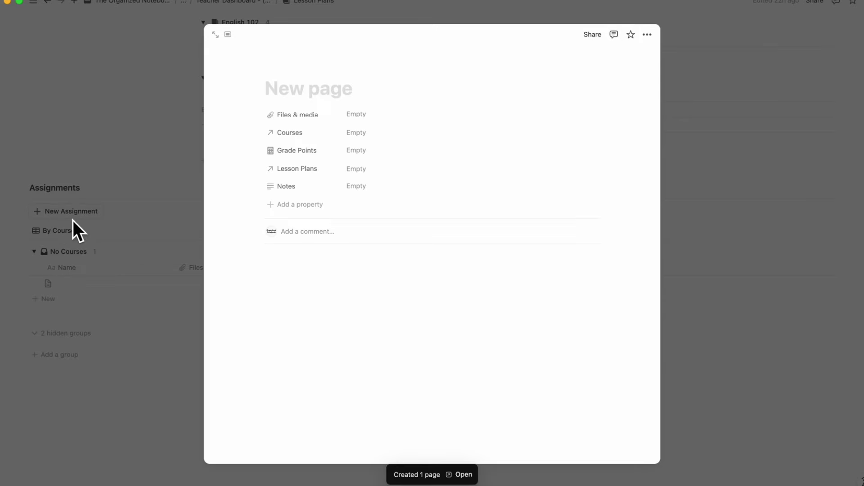
{"action": "left_click", "coordinate": [396, 138]}
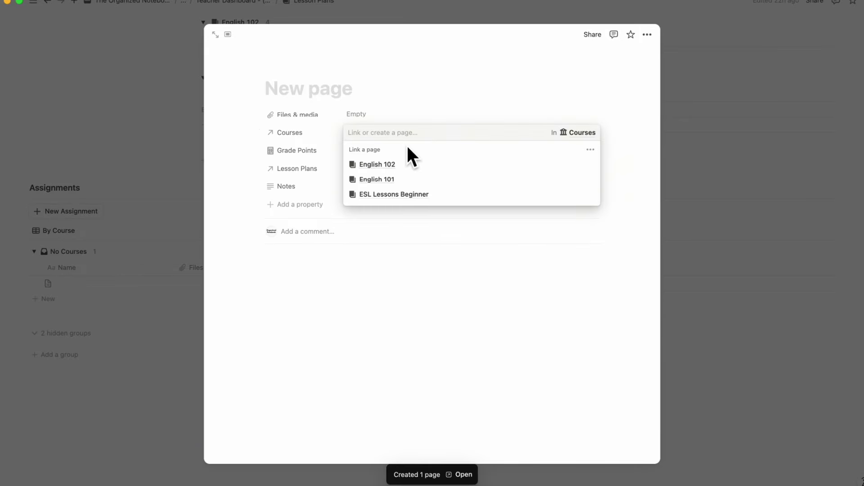
{"action": "left_click", "coordinate": [420, 166]}
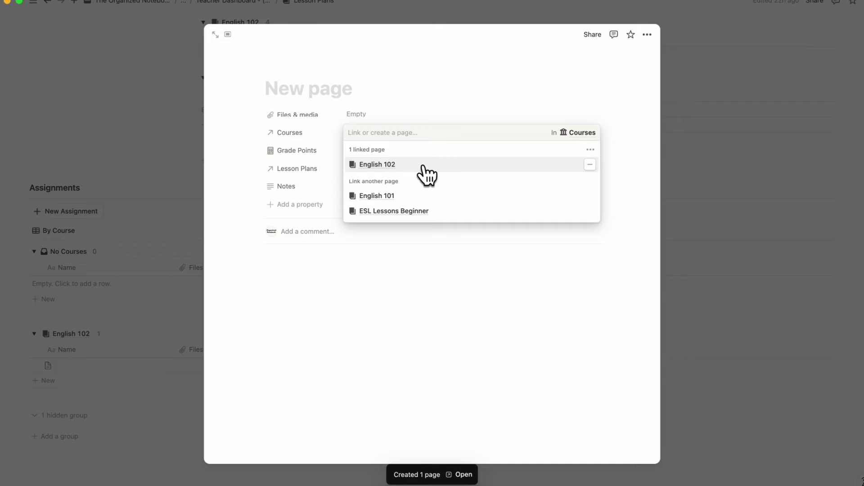
{"action": "left_click", "coordinate": [432, 111]}
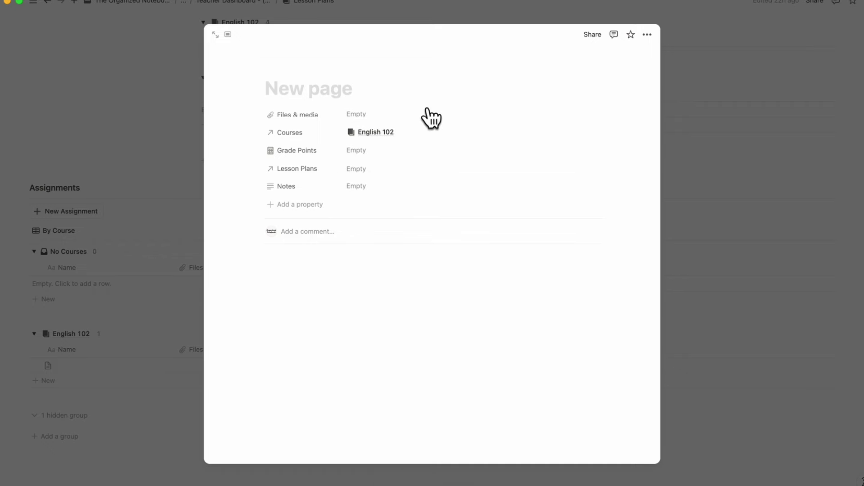
Title the new English 102 assignment "New Assignment 1".
{"action": "left_click", "coordinate": [377, 113]}
{"action": "left_click", "coordinate": [322, 97]}
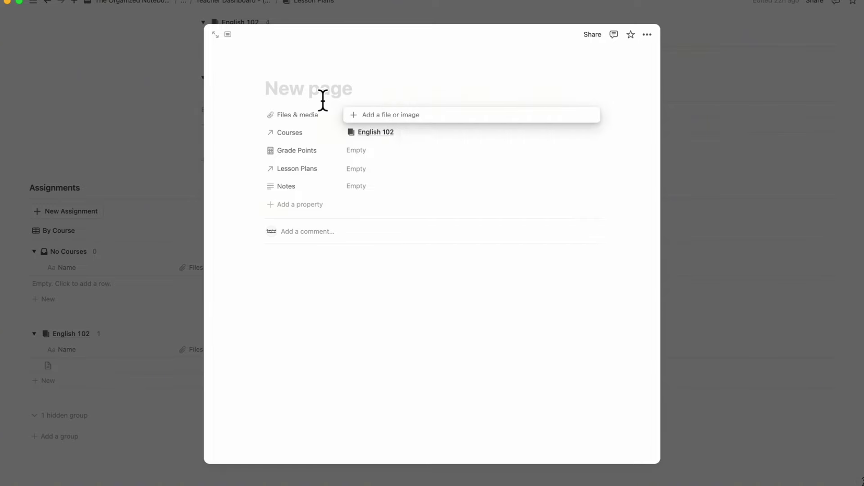
{"action": "left_click", "coordinate": [306, 93]}
{"action": "type", "text": "New Assign"}
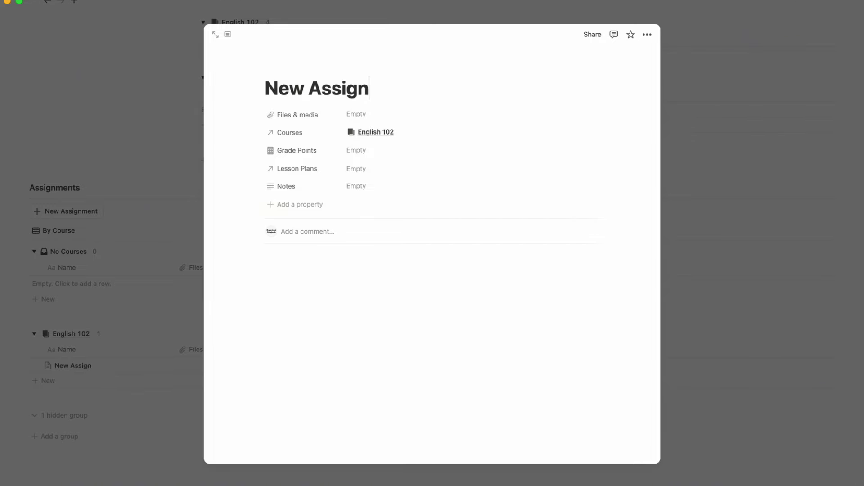
{"action": "type", "text": "ment 1"}
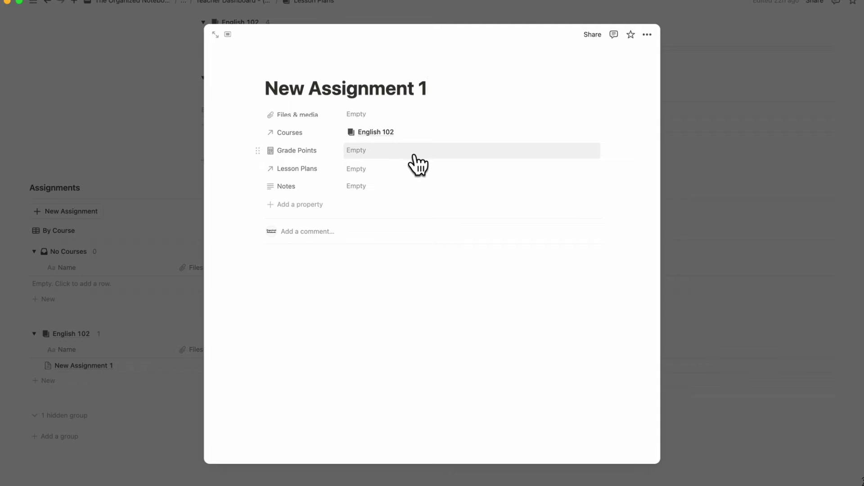
Set New Assignment 1's grade points to 30, leave its notes empty and close the page.
{"action": "left_click", "coordinate": [416, 153]}
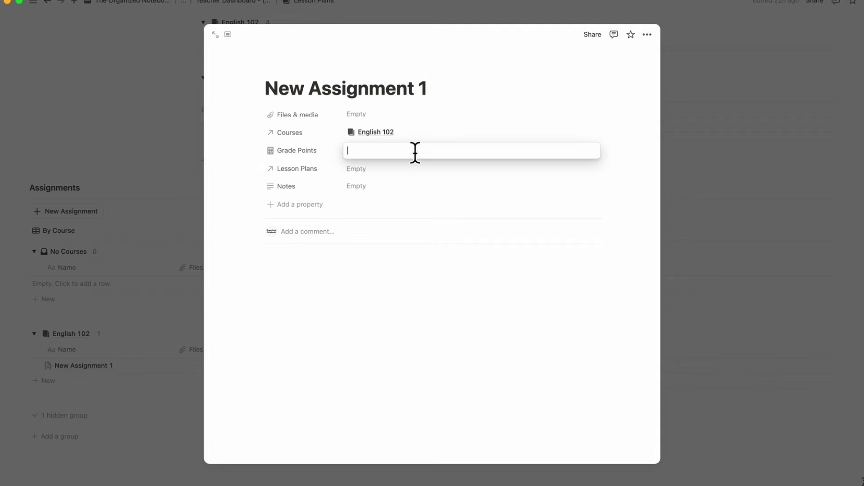
{"action": "type", "text": "30"}
{"action": "key", "text": "Return"}
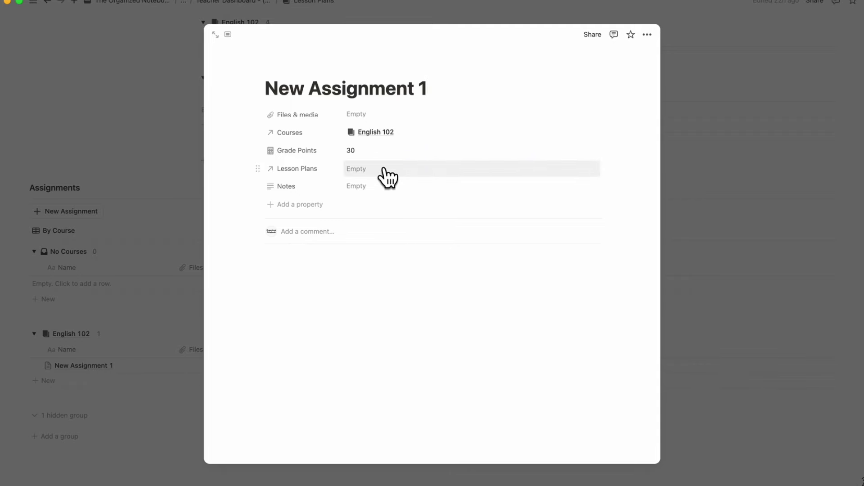
{"action": "left_click", "coordinate": [368, 187]}
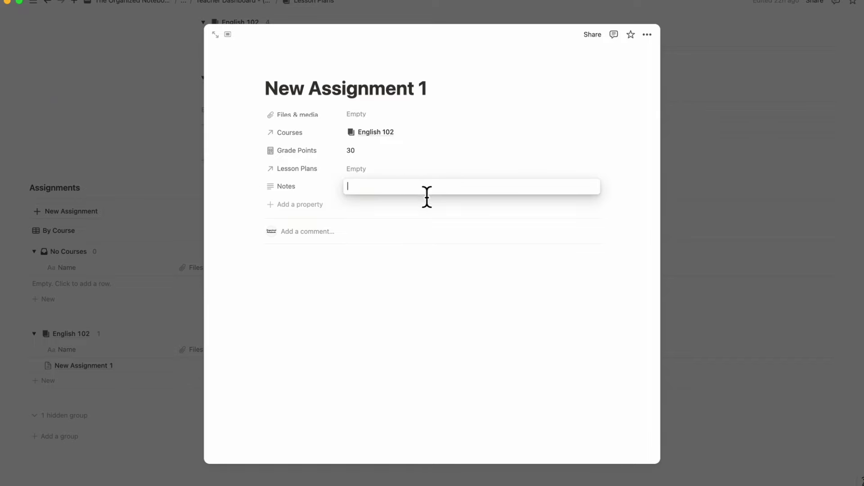
{"action": "left_click", "coordinate": [693, 196]}
{"action": "left_click", "coordinate": [696, 183]}
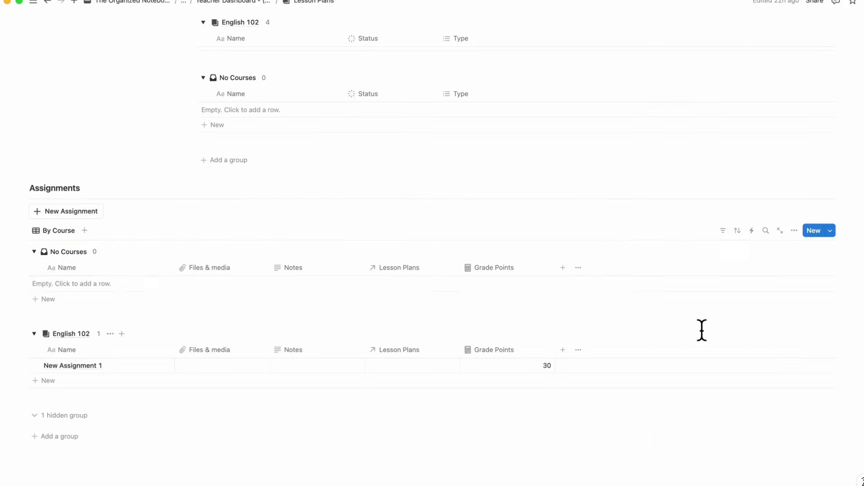
Move the No Courses group below English 102 in the Assignments table's By Course view.
{"action": "left_click", "coordinate": [794, 230]}
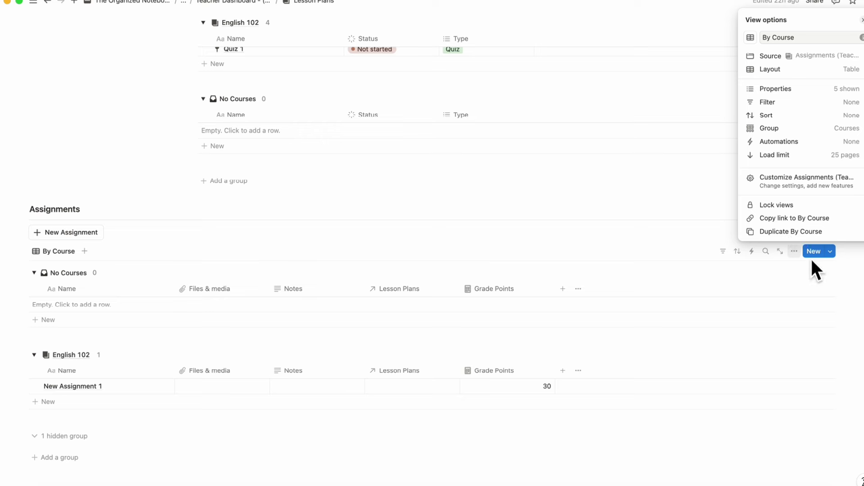
{"action": "left_click", "coordinate": [821, 130]}
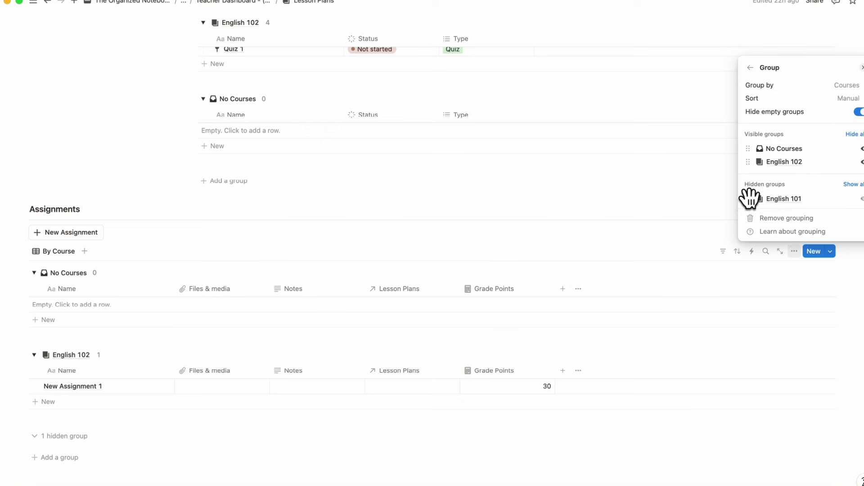
{"action": "left_click_drag", "start_coordinate": [748, 149], "coordinate": [749, 163]}
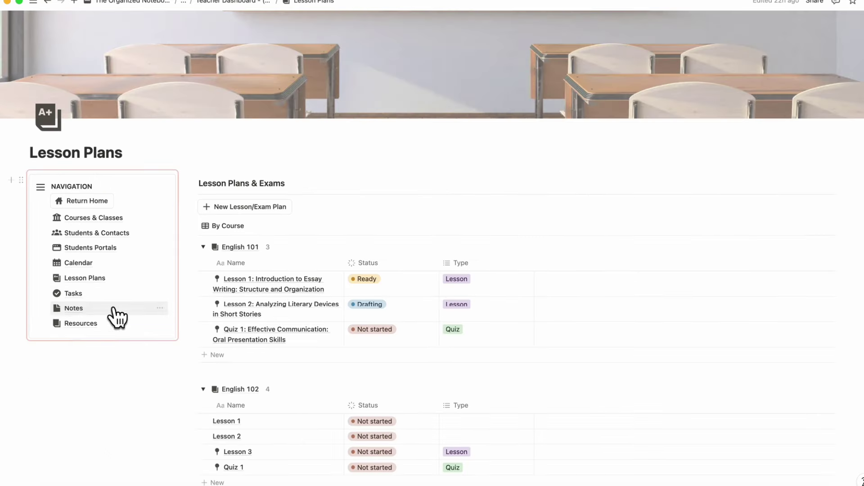
Open the Tasks page and look across all columns of the incomplete tasks table.
{"action": "left_click", "coordinate": [95, 296]}
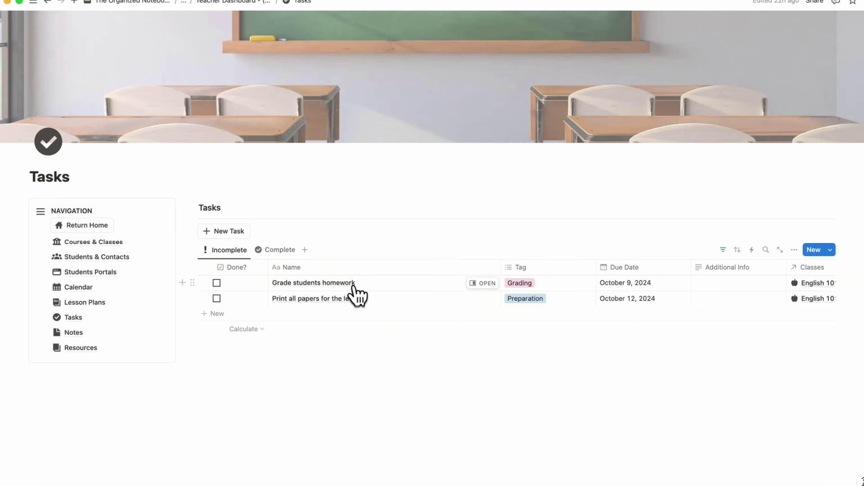
{"action": "scroll", "coordinate": [356, 295], "scroll_direction": "right", "scroll_amount": 3}
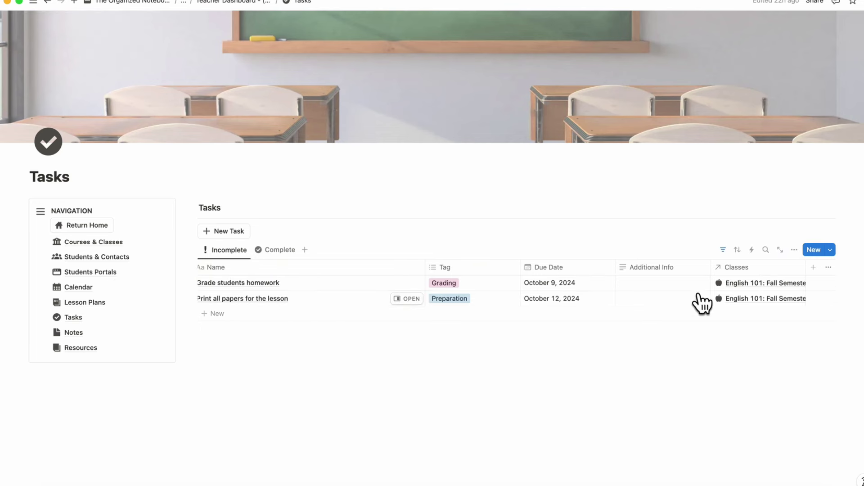
{"action": "scroll", "coordinate": [413, 331], "scroll_direction": "left", "scroll_amount": 3}
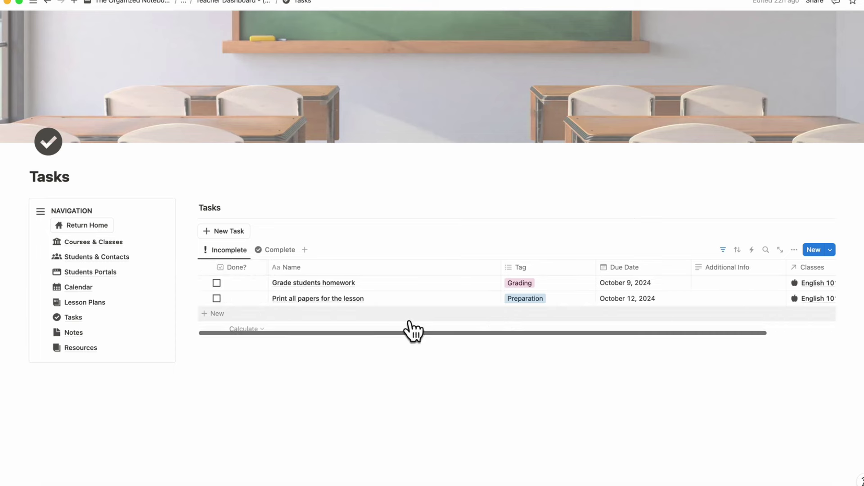
Create a blank new task, check its Classes and Additional Info properties, and close its page.
{"action": "left_click", "coordinate": [228, 232]}
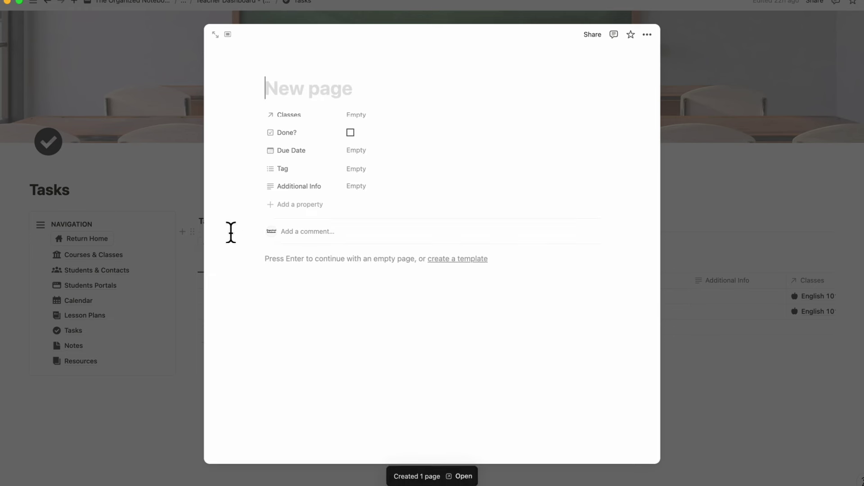
{"action": "left_click", "coordinate": [404, 121]}
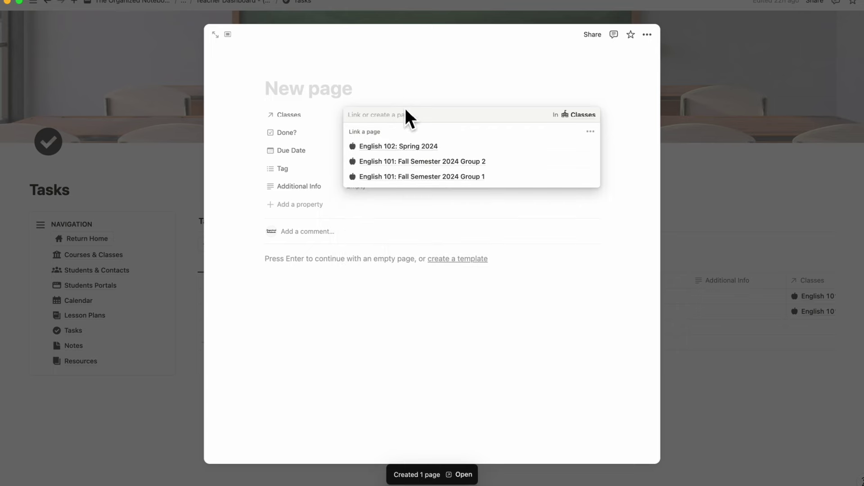
{"action": "left_click", "coordinate": [406, 98]}
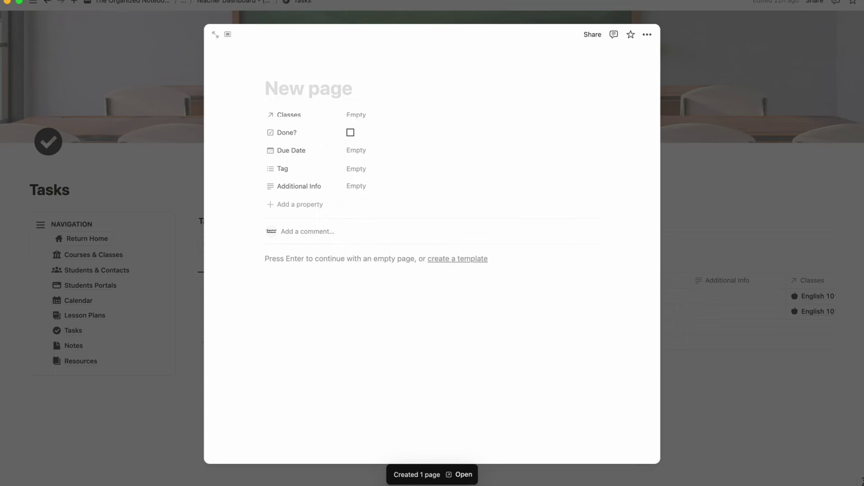
{"action": "left_click", "coordinate": [418, 194]}
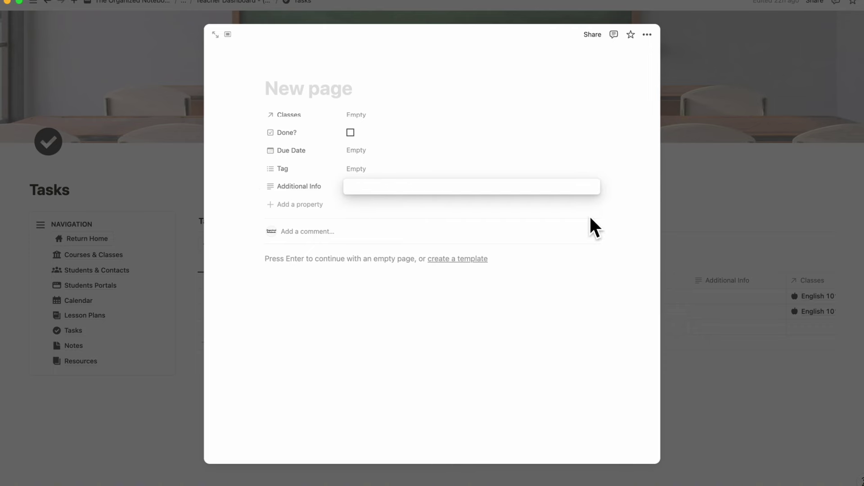
{"action": "left_click", "coordinate": [706, 217]}
{"action": "left_click", "coordinate": [707, 217]}
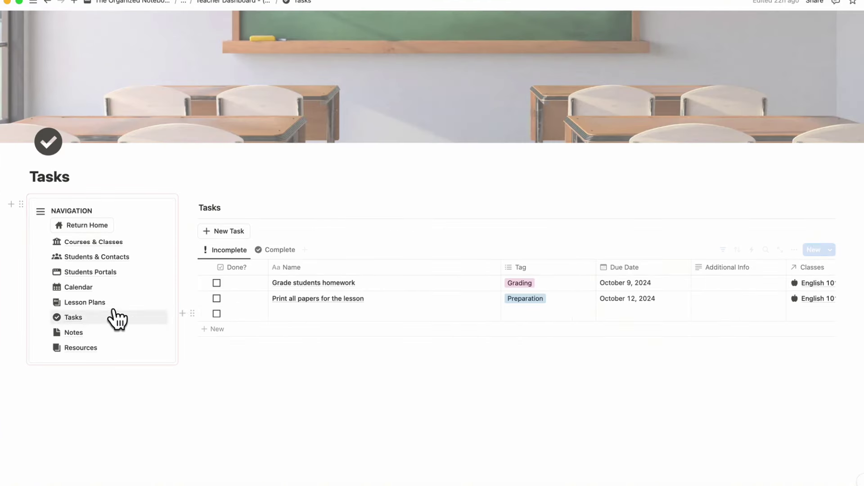
Copy the link to English 101's Lesson 1: Introduction to Essay Writing from the Lesson Plans page.
{"action": "left_click", "coordinate": [86, 303]}
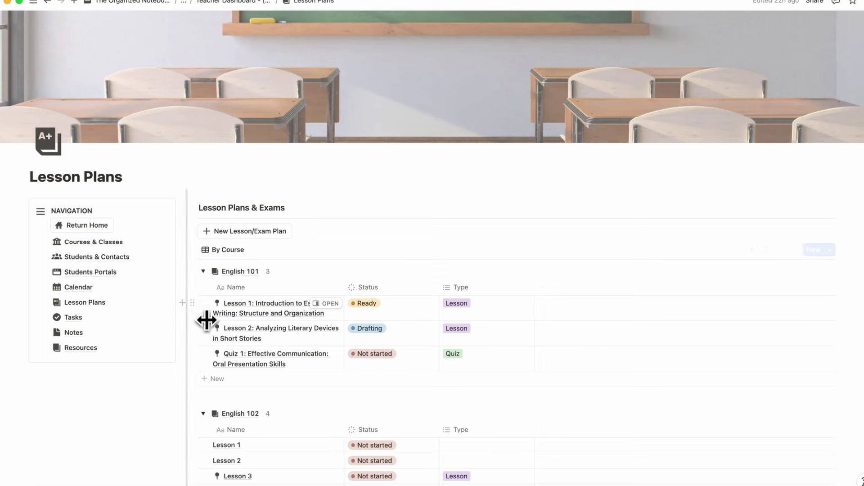
{"action": "left_click", "coordinate": [192, 303]}
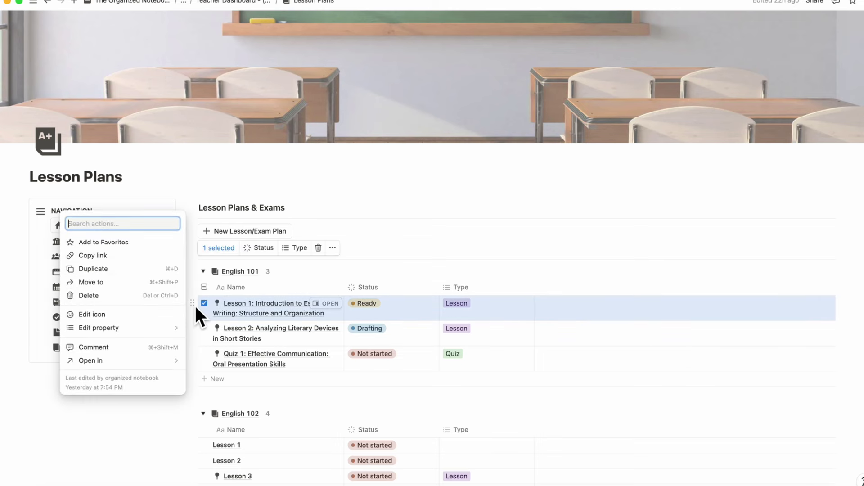
{"action": "left_click", "coordinate": [138, 257]}
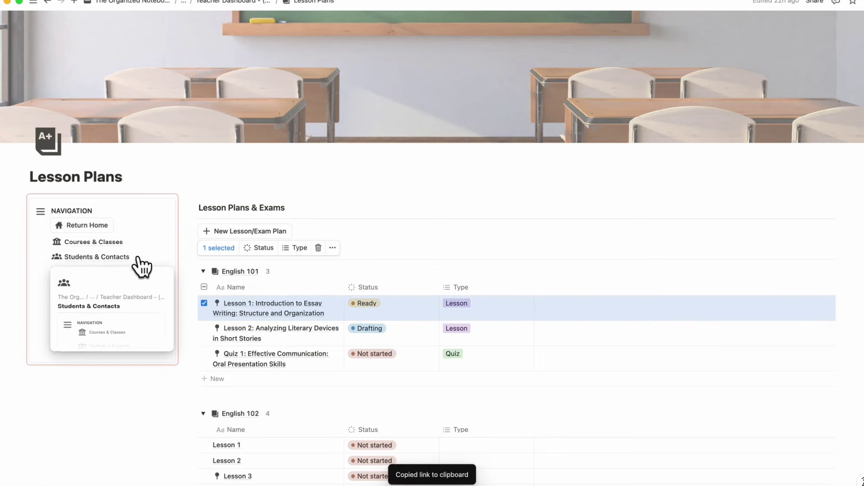
Return to the Tasks page and name the blank task "Preparing lesson plan".
{"action": "left_click", "coordinate": [84, 320]}
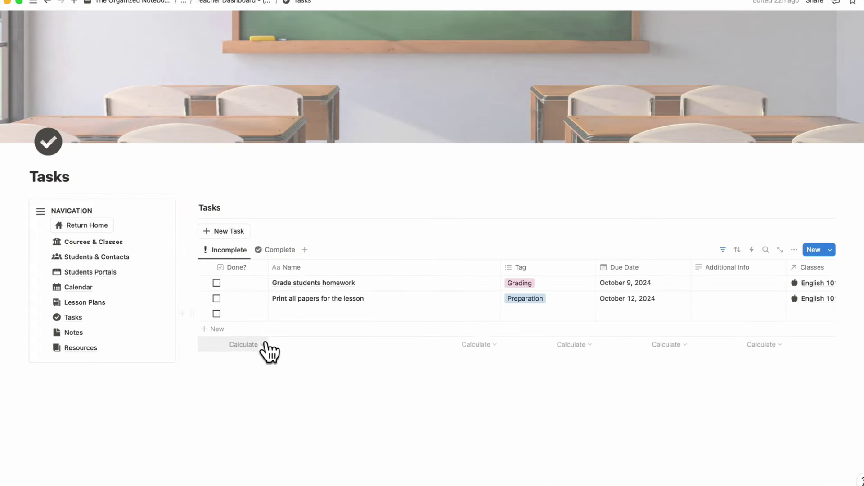
{"action": "left_click", "coordinate": [411, 331]}
{"action": "type", "text": "Preparing lesson plan"}
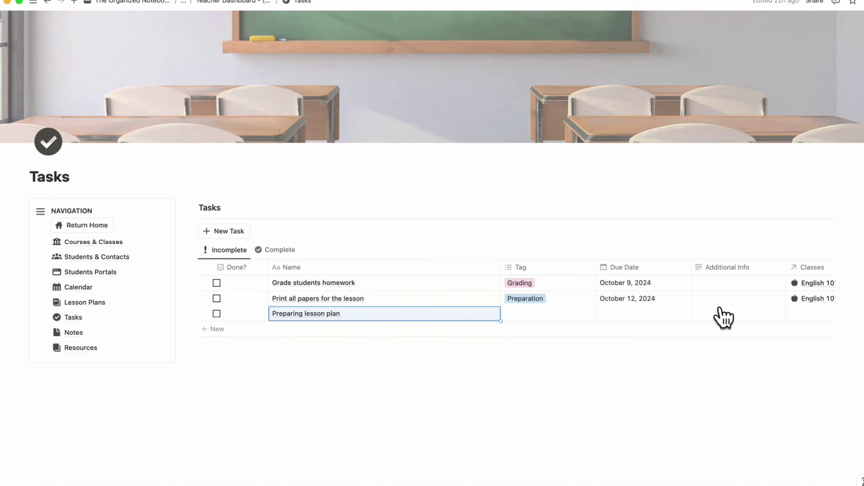
Paste the copied lesson link as a mention in the Preparing lesson plan task's Additional Info and tag the task Preparation.
{"action": "left_click", "coordinate": [720, 314]}
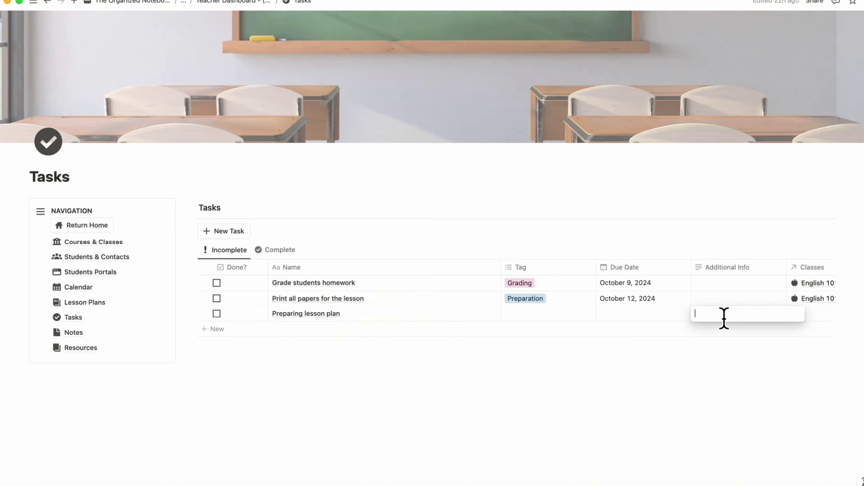
{"action": "key", "text": "ctrl+v"}
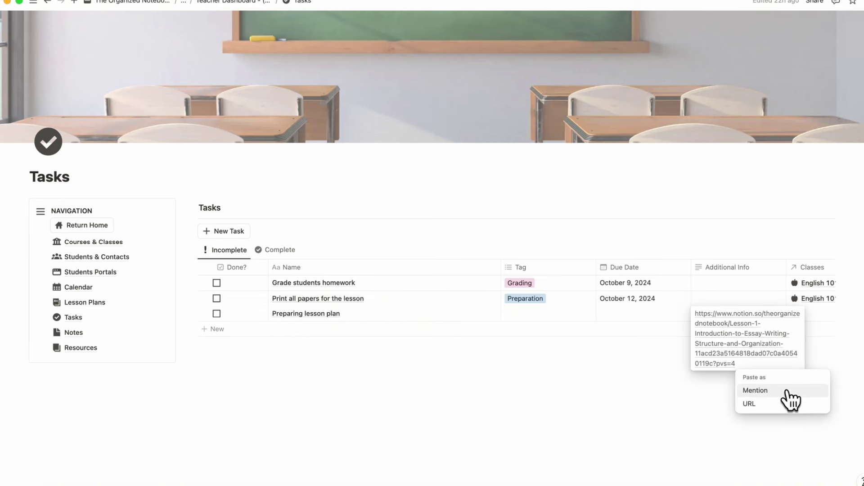
{"action": "left_click", "coordinate": [789, 393]}
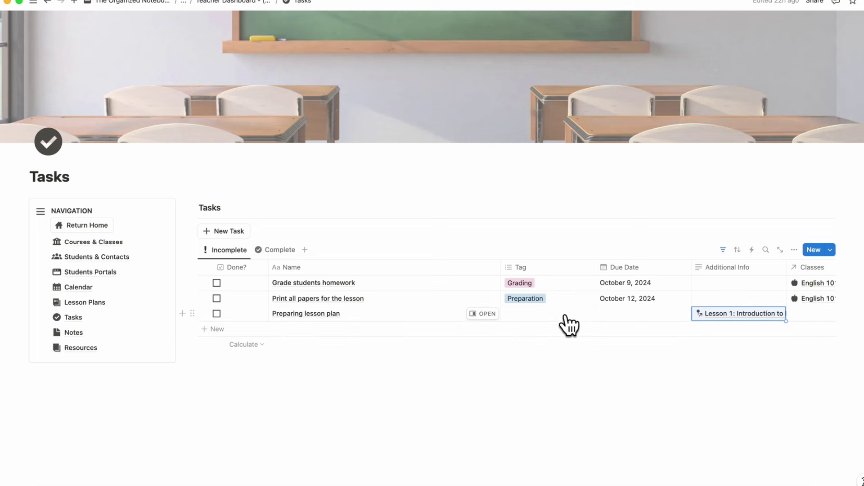
{"action": "left_click", "coordinate": [549, 315]}
{"action": "left_click", "coordinate": [538, 369]}
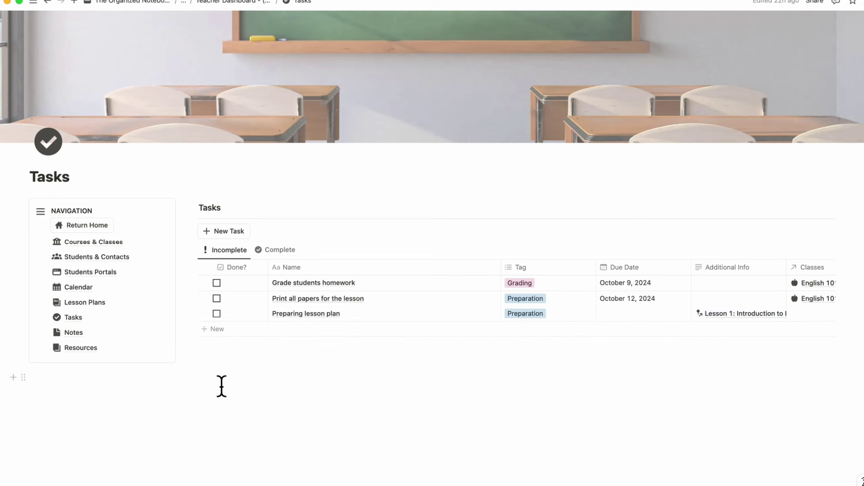
On the Notes page, create a note titled "New Note" and apply the New Note template.
{"action": "left_click", "coordinate": [76, 333]}
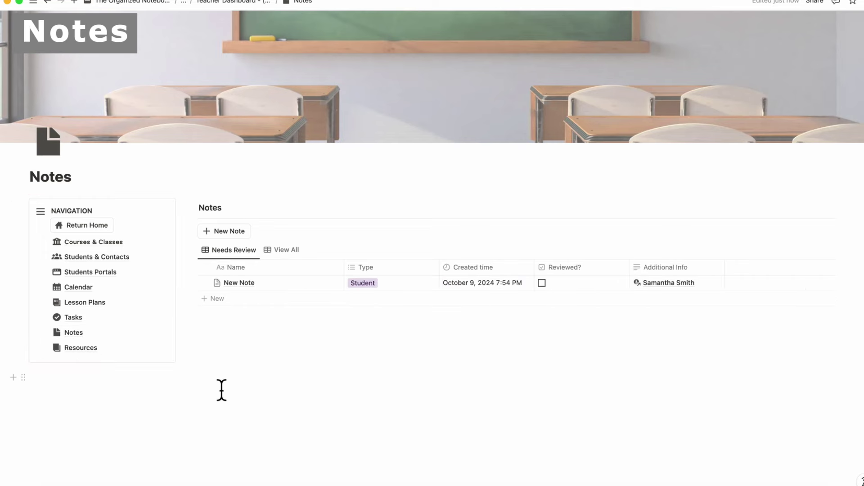
{"action": "left_click", "coordinate": [230, 231]}
{"action": "type", "text": "N"}
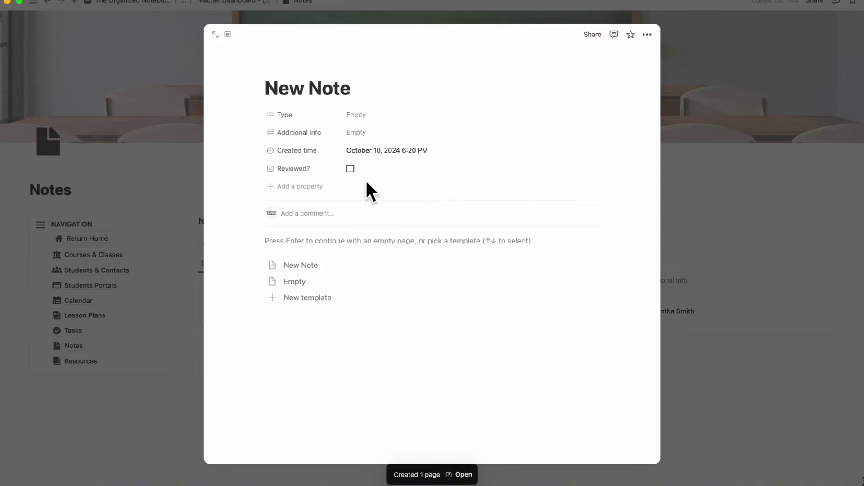
{"action": "type", "text": "ew Note"}
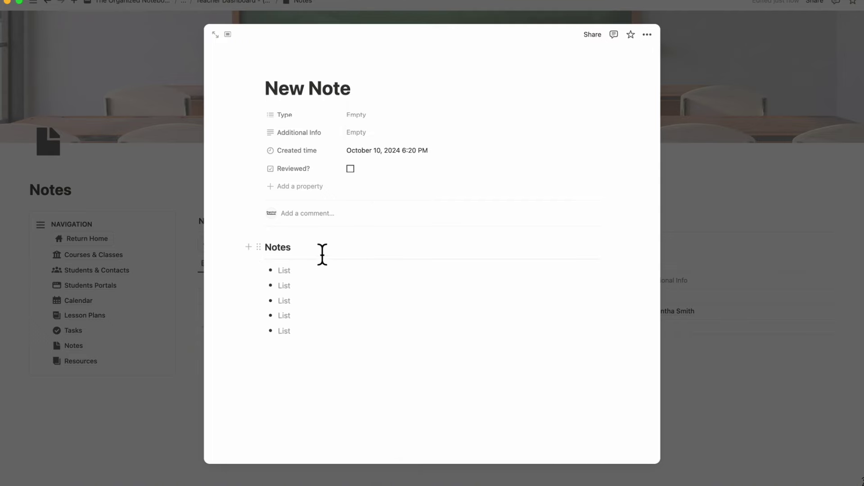
Set the new note's type to Student, leave its Additional Info empty and close the page.
{"action": "left_click", "coordinate": [392, 118]}
{"action": "left_click", "coordinate": [426, 145]}
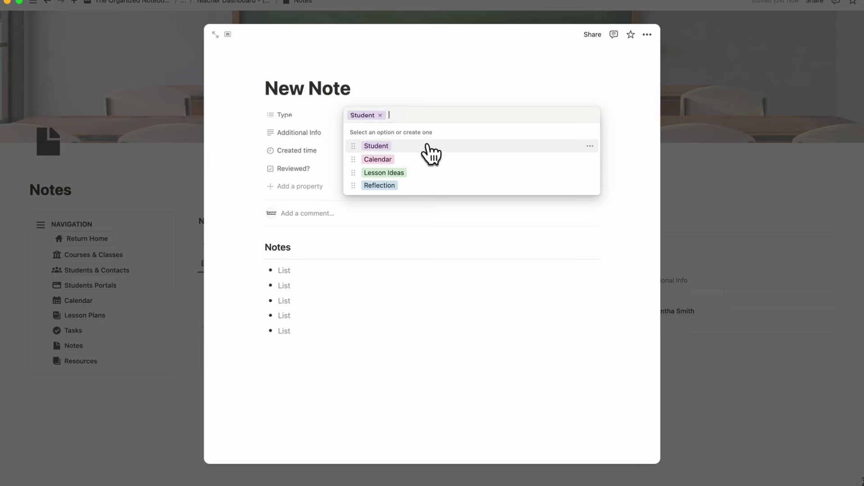
{"action": "left_click", "coordinate": [428, 90]}
{"action": "left_click", "coordinate": [429, 135]}
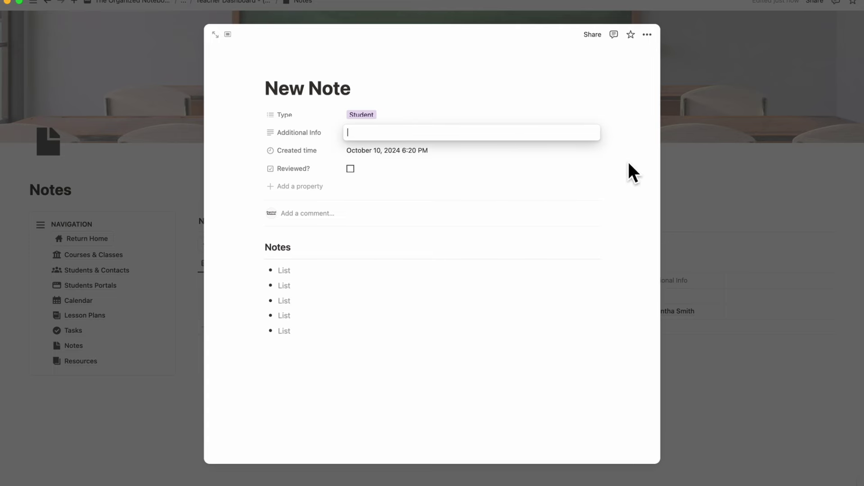
{"action": "left_click", "coordinate": [693, 163]}
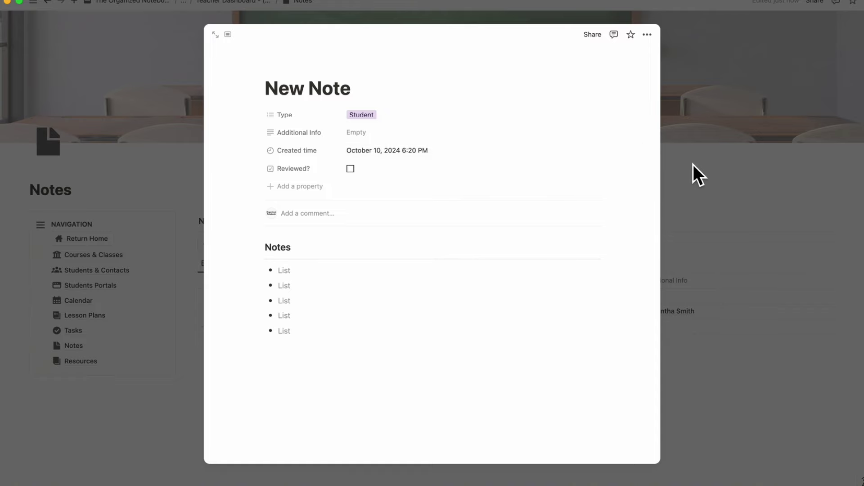
{"action": "left_click", "coordinate": [692, 164]}
Paste the copied Lesson 1 link as a mention in the newest note's Additional Info.
{"action": "left_click", "coordinate": [672, 283]}
{"action": "key", "text": "super+v"}
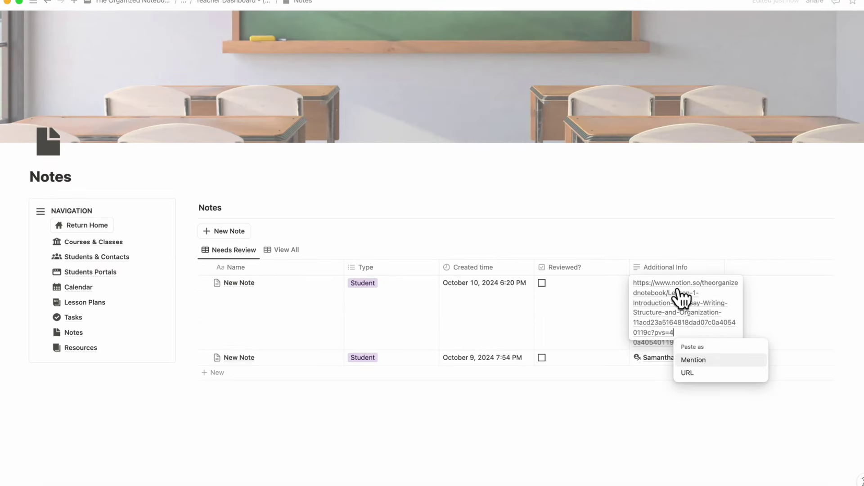
{"action": "left_click", "coordinate": [719, 360]}
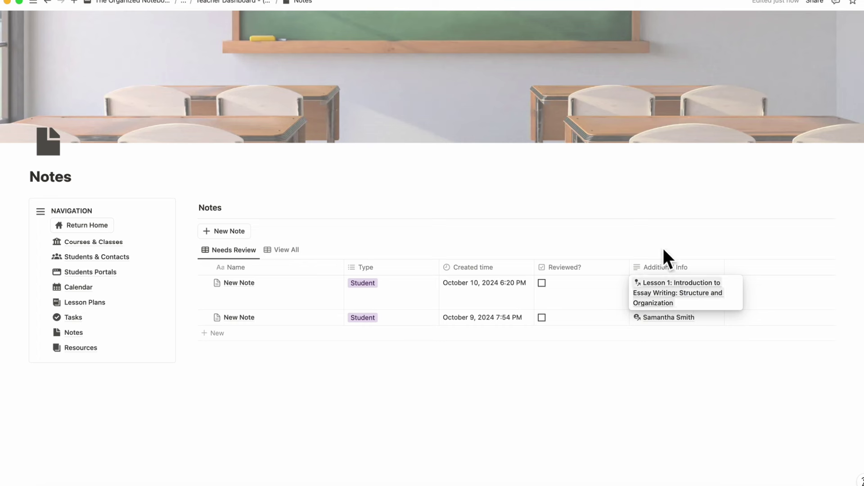
Change the newest note's Type to Reflection.
{"action": "key", "text": "Escape"}
{"action": "left_click", "coordinate": [396, 302]}
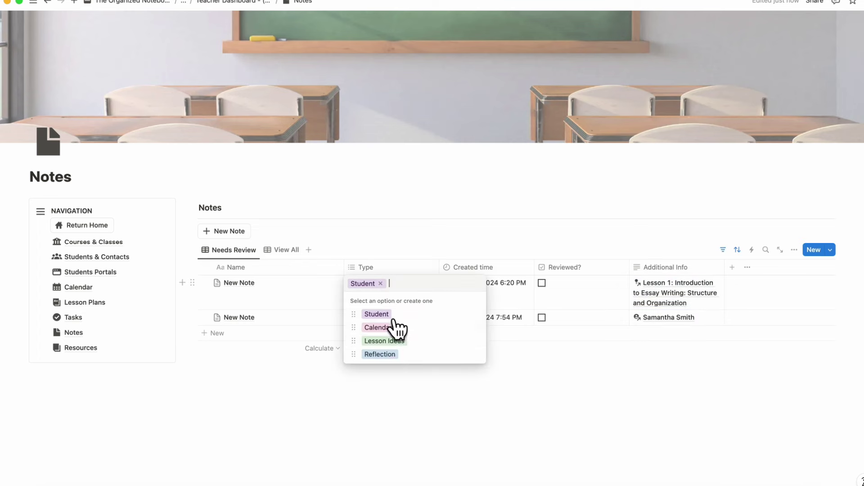
{"action": "left_click", "coordinate": [402, 354]}
{"action": "left_click", "coordinate": [381, 284]}
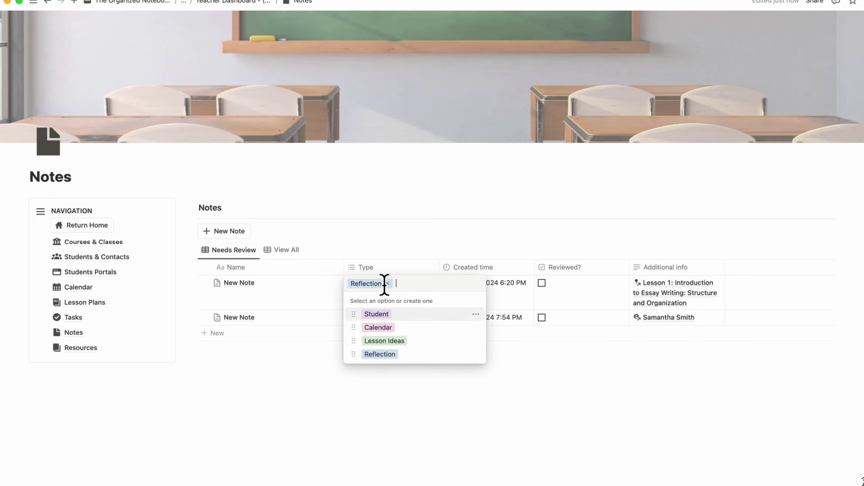
{"action": "key", "text": "Escape"}
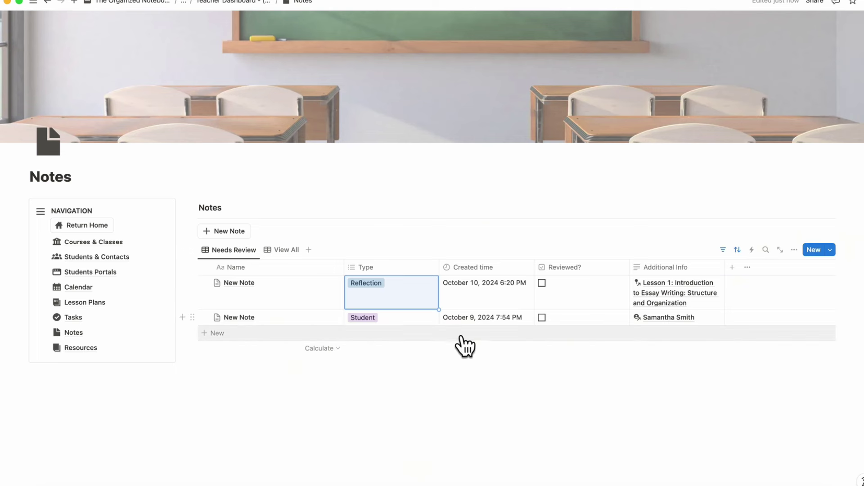
Mark both notes as reviewed, check the View All list and return to the Needs Review view.
{"action": "left_click", "coordinate": [541, 283]}
{"action": "left_click", "coordinate": [542, 283]}
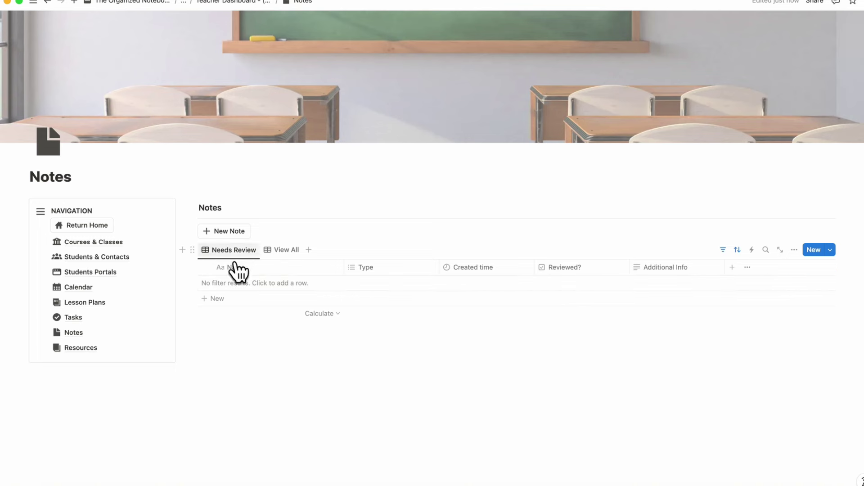
{"action": "left_click", "coordinate": [275, 251]}
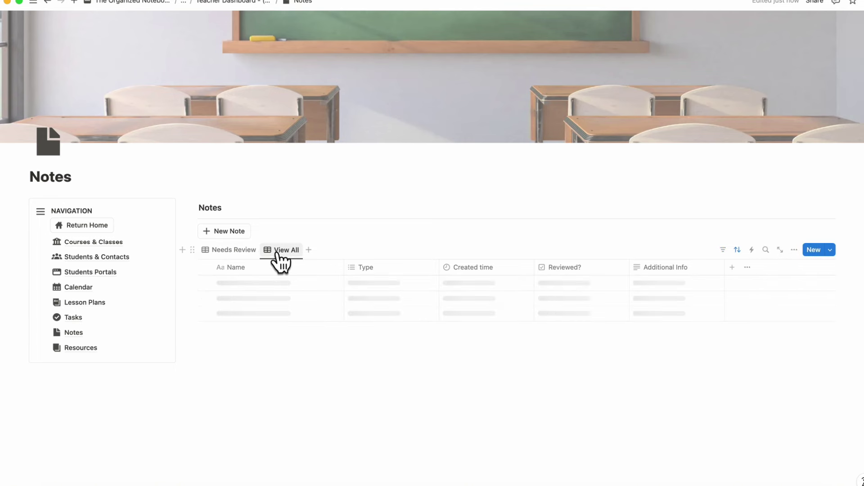
{"action": "left_click", "coordinate": [232, 253]}
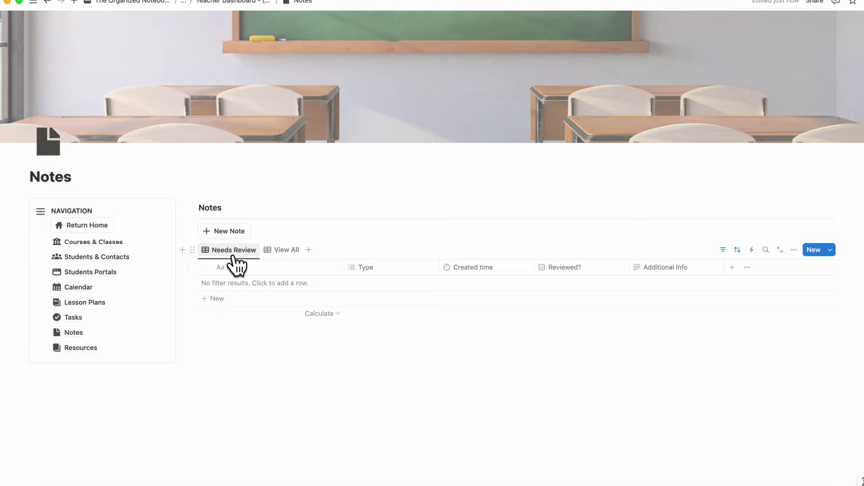
Open the Resources page and examine all columns of the resources table, through to Lessons & Exams.
{"action": "left_click", "coordinate": [70, 348]}
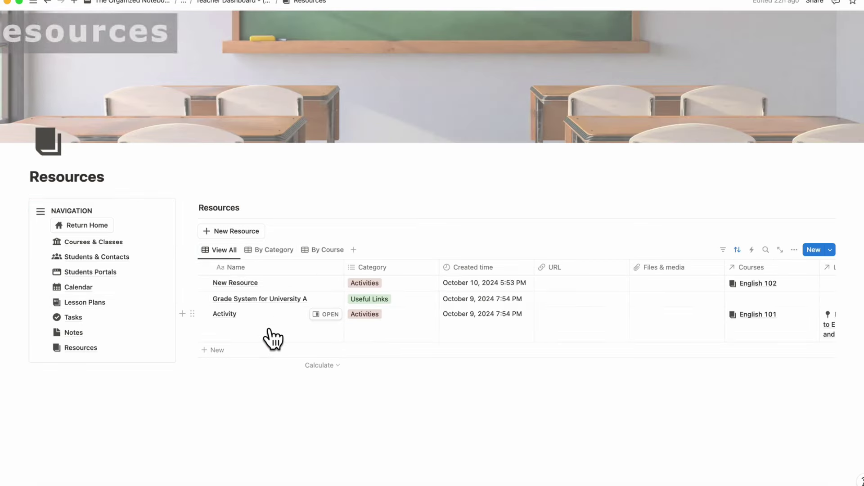
{"action": "scroll", "coordinate": [274, 339], "scroll_direction": "right", "scroll_amount": 5}
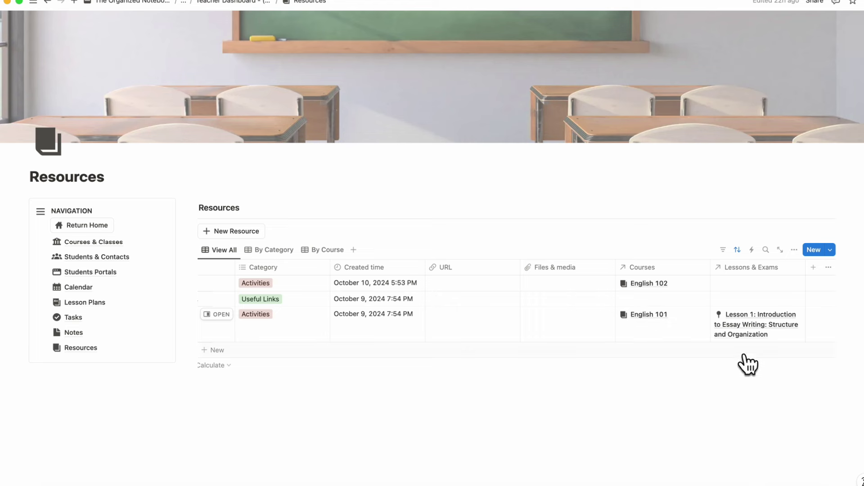
{"action": "scroll", "coordinate": [666, 325], "scroll_direction": "left", "scroll_amount": 5}
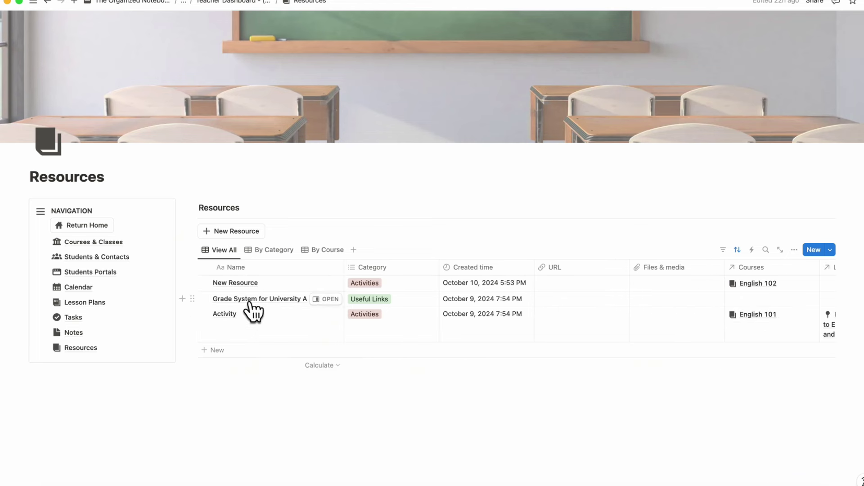
{"action": "scroll", "coordinate": [259, 309], "scroll_direction": "right", "scroll_amount": 4}
{"action": "scroll", "coordinate": [321, 307], "scroll_direction": "left", "scroll_amount": 3}
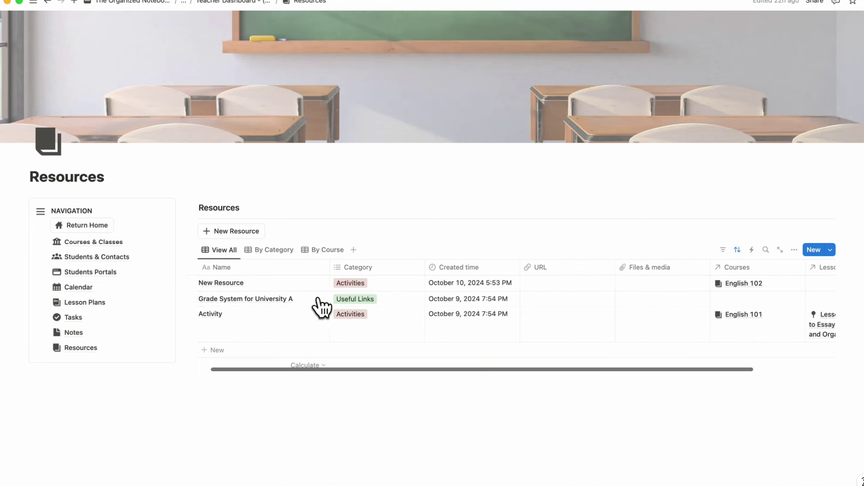
{"action": "scroll", "coordinate": [367, 305], "scroll_direction": "right", "scroll_amount": 5}
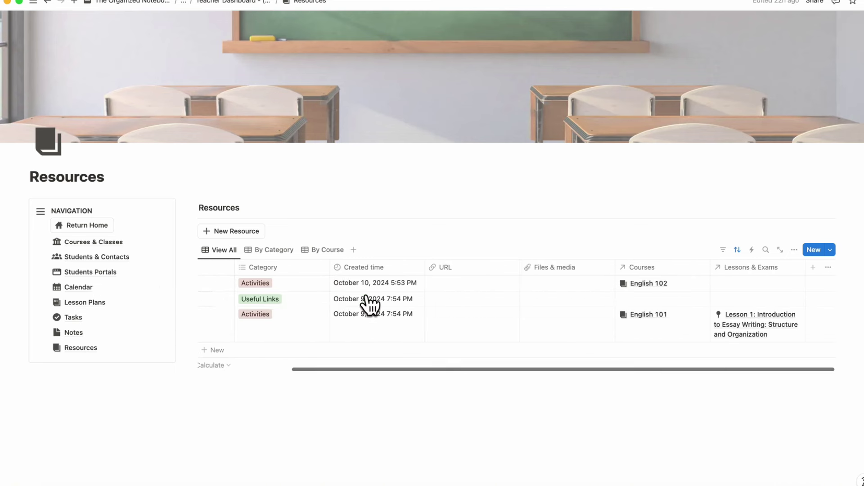
Review the resources grouped by category and by course.
{"action": "left_click", "coordinate": [277, 250]}
{"action": "scroll", "coordinate": [324, 315], "scroll_direction": "down", "scroll_amount": 3}
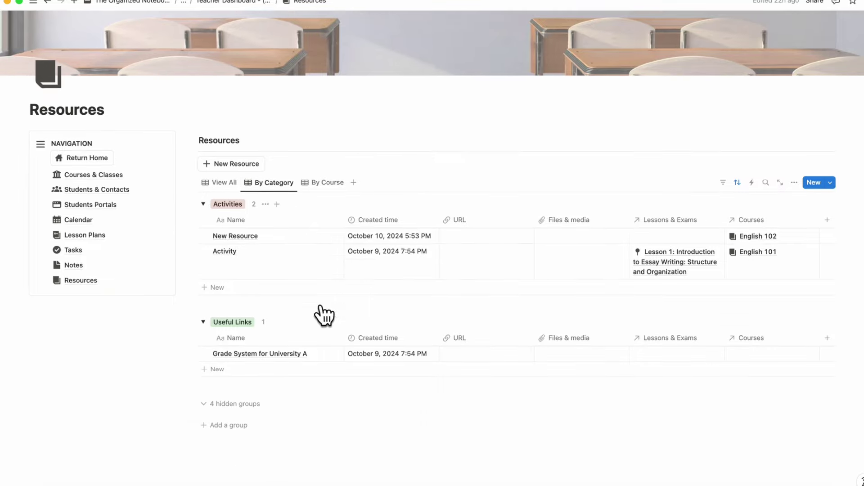
{"action": "scroll", "coordinate": [325, 316], "scroll_direction": "down", "scroll_amount": 2}
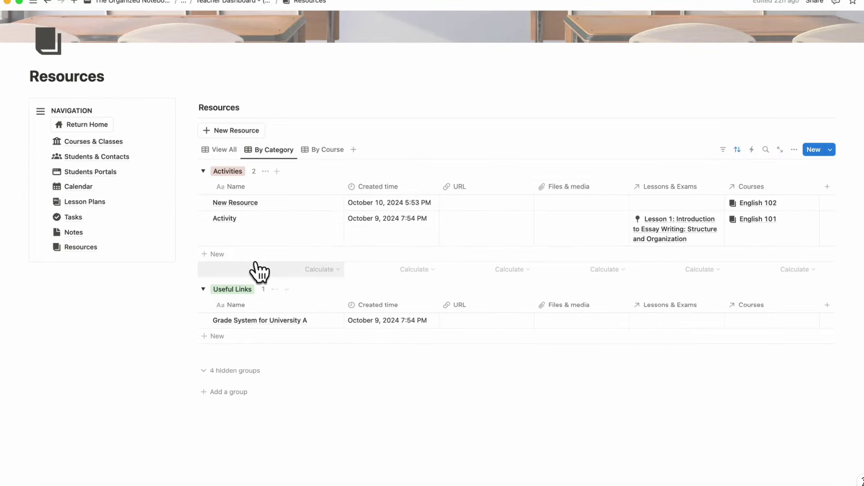
{"action": "left_click", "coordinate": [322, 151]}
{"action": "mouse_move", "coordinate": [337, 207]}
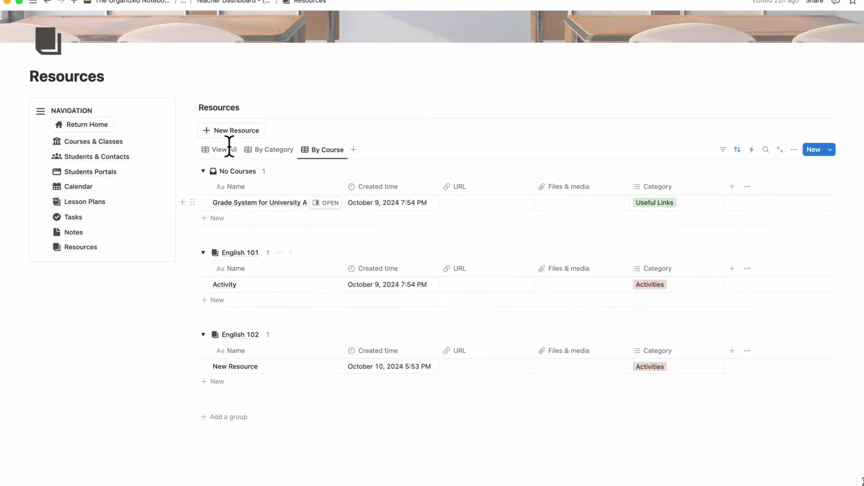
Return to the full resources list, add a new blank resource and close its page.
{"action": "left_click", "coordinate": [216, 151]}
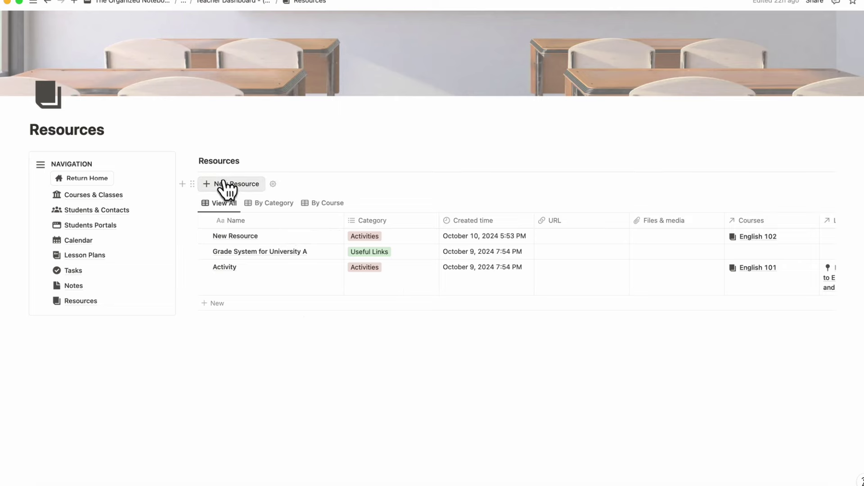
{"action": "left_click", "coordinate": [243, 188]}
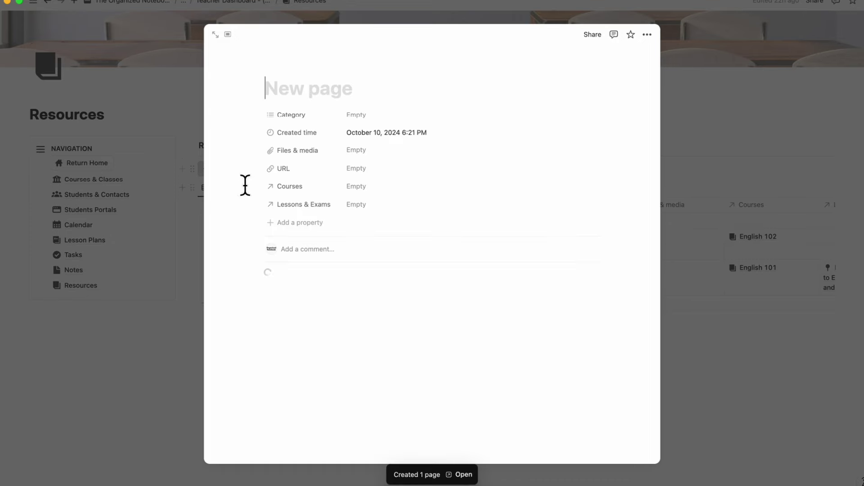
{"action": "left_click", "coordinate": [756, 149]}
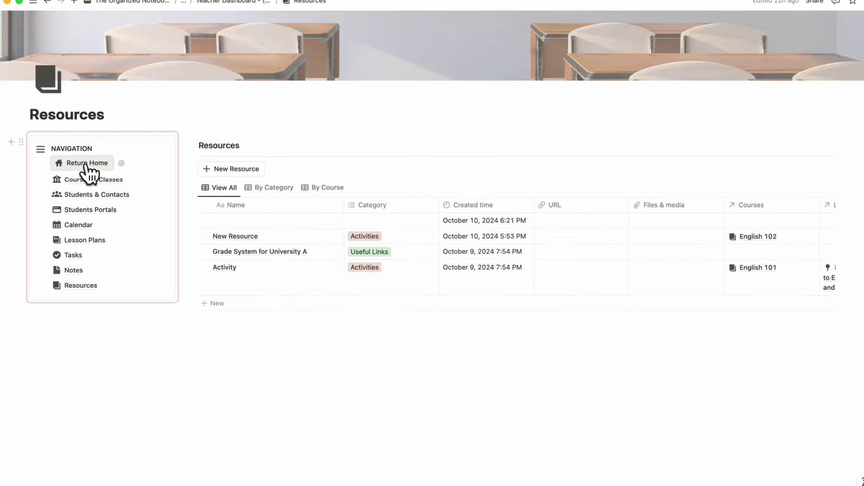
Return to the dashboard home page and look over its to-do list, classes, private students and calendar sections.
{"action": "left_click", "coordinate": [87, 163]}
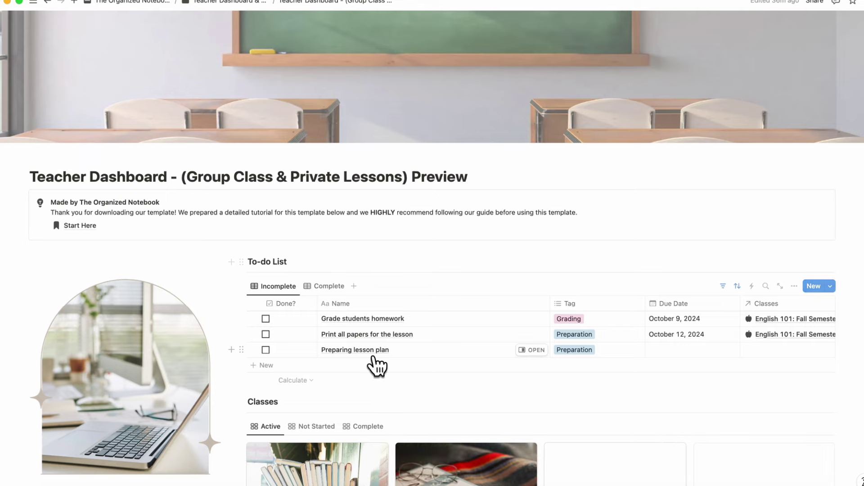
{"action": "scroll", "coordinate": [377, 364], "scroll_direction": "down", "scroll_amount": 5}
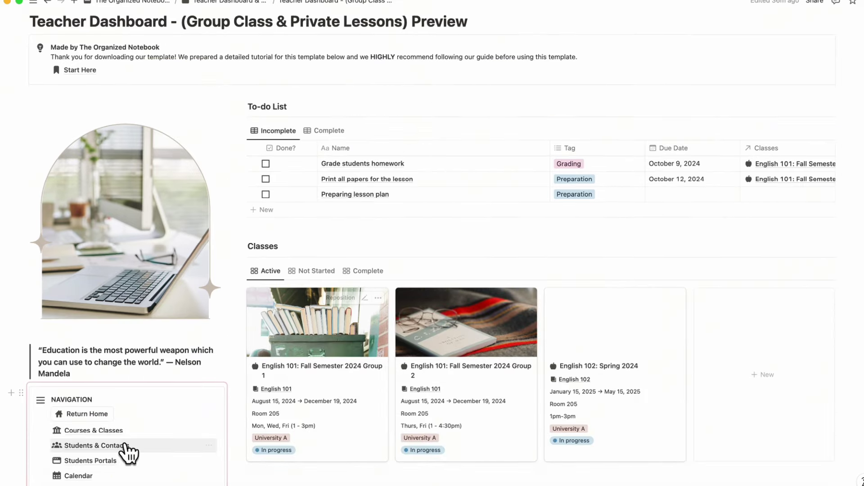
{"action": "scroll", "coordinate": [270, 293], "scroll_direction": "up", "scroll_amount": 2}
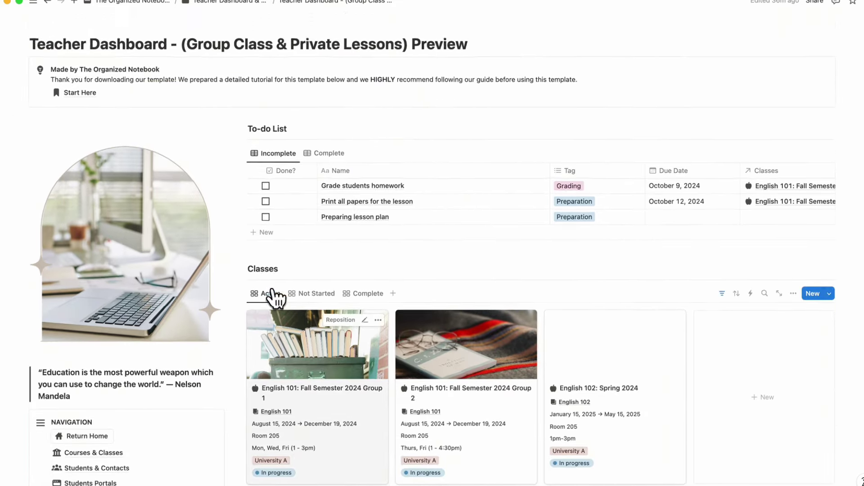
{"action": "scroll", "coordinate": [273, 288], "scroll_direction": "down", "scroll_amount": 4}
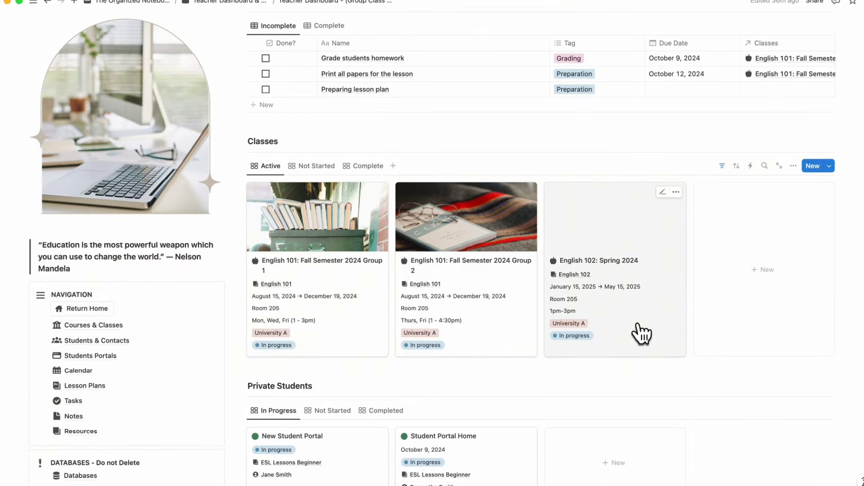
{"action": "scroll", "coordinate": [641, 333], "scroll_direction": "down", "scroll_amount": 5}
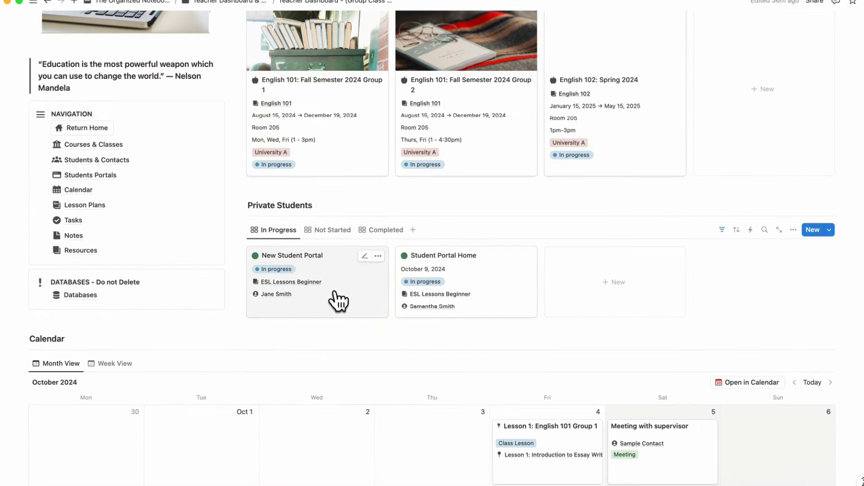
{"action": "scroll", "coordinate": [338, 300], "scroll_direction": "down", "scroll_amount": 7}
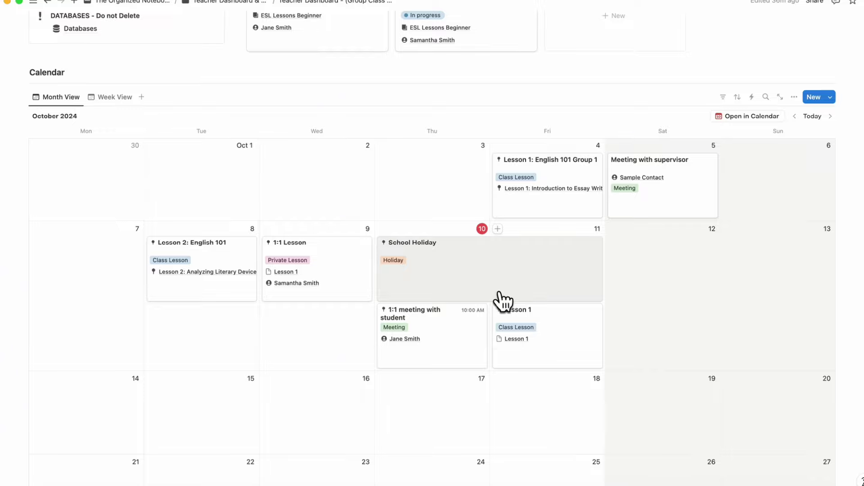
{"action": "scroll", "coordinate": [504, 301], "scroll_direction": "up", "scroll_amount": 15}
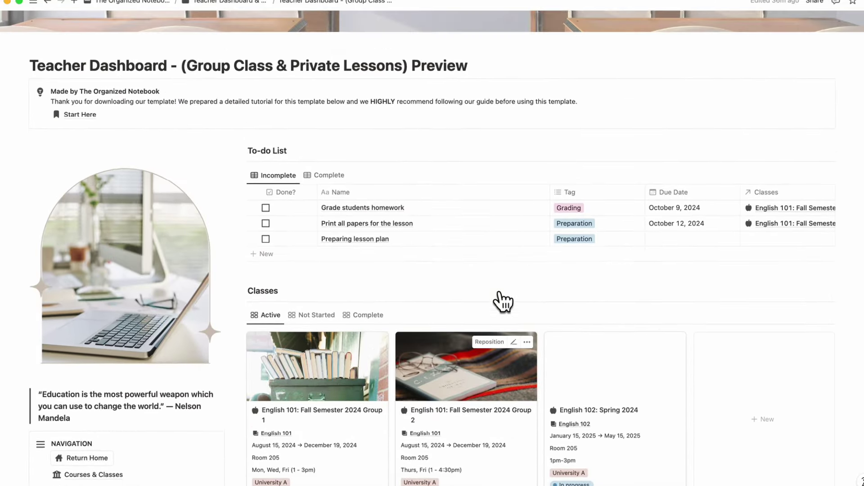
{"action": "scroll", "coordinate": [503, 301], "scroll_direction": "up", "scroll_amount": 3}
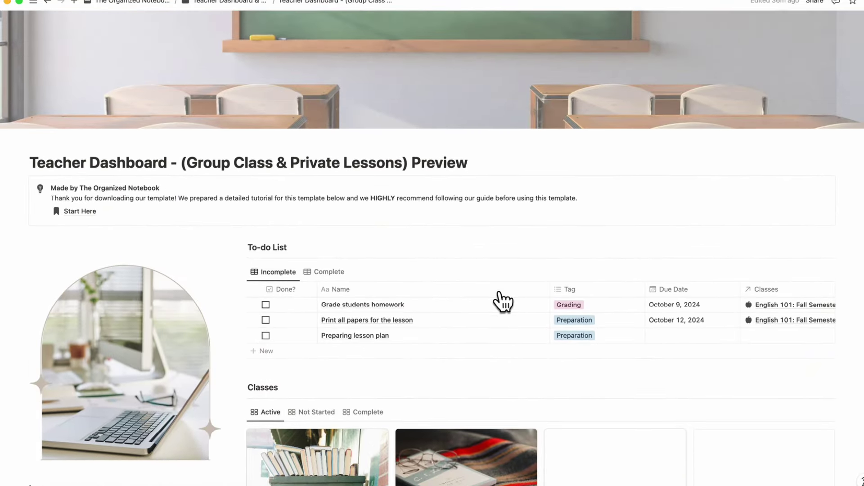
{"action": "scroll", "coordinate": [515, 241], "scroll_direction": "down", "scroll_amount": 4}
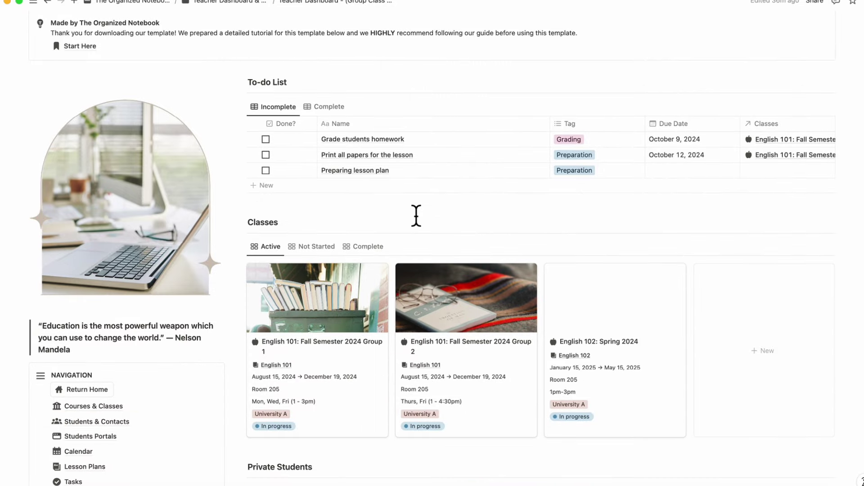